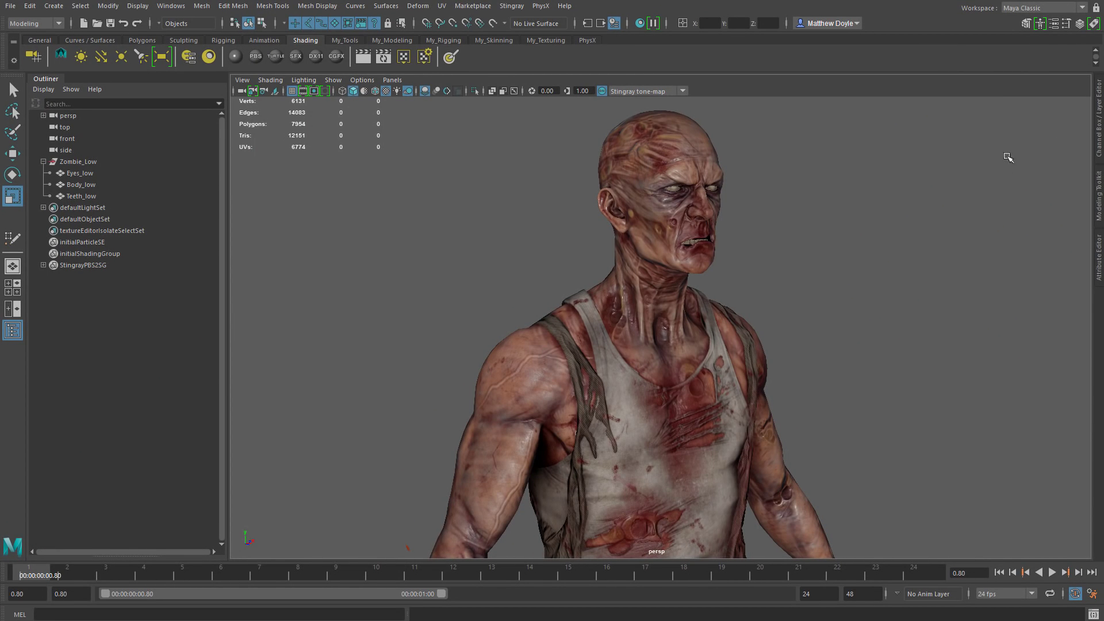
# Step: Switch Maya to the UV Editing workspace and select Body_low to show its 25 UV shells
pyautogui.click(1083, 9)
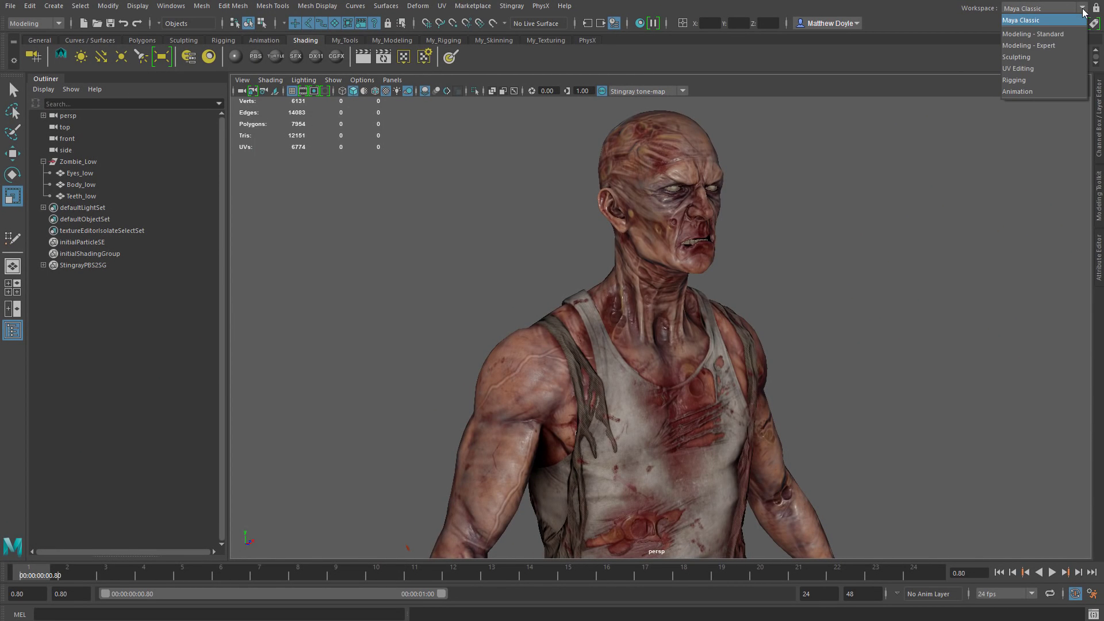
pyautogui.click(1006, 69)
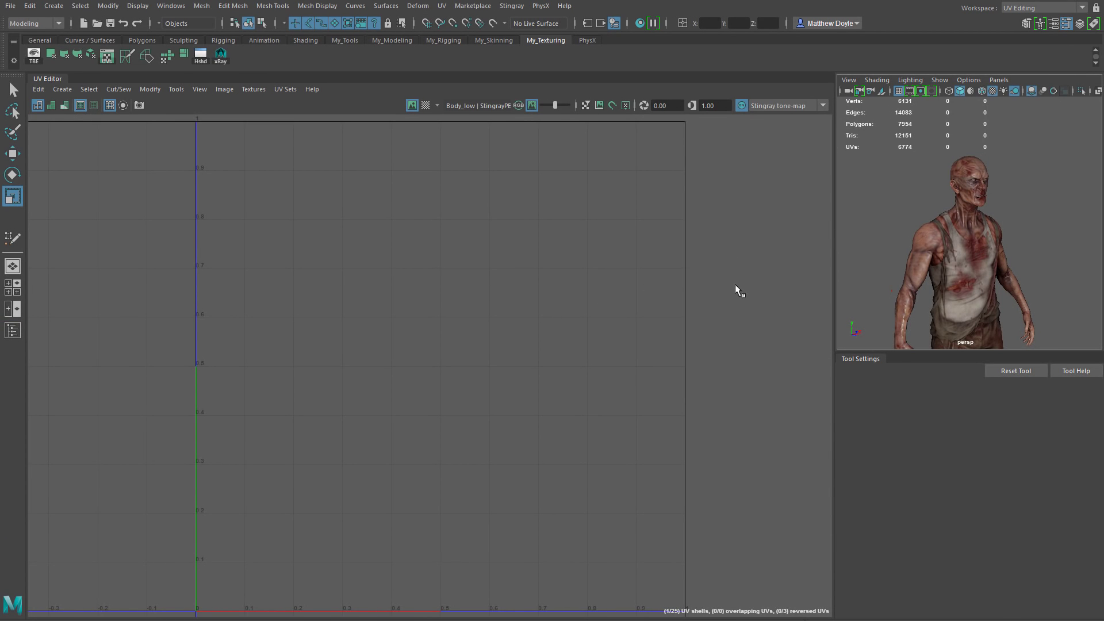
pyautogui.click(972, 247)
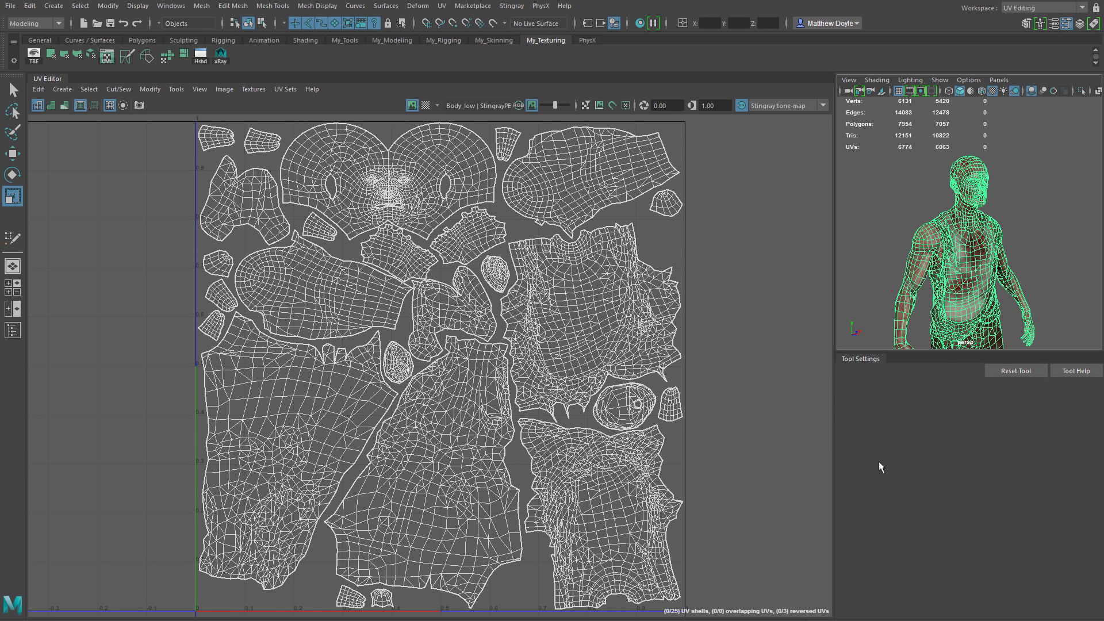
pyautogui.scroll(5, 946, 275)
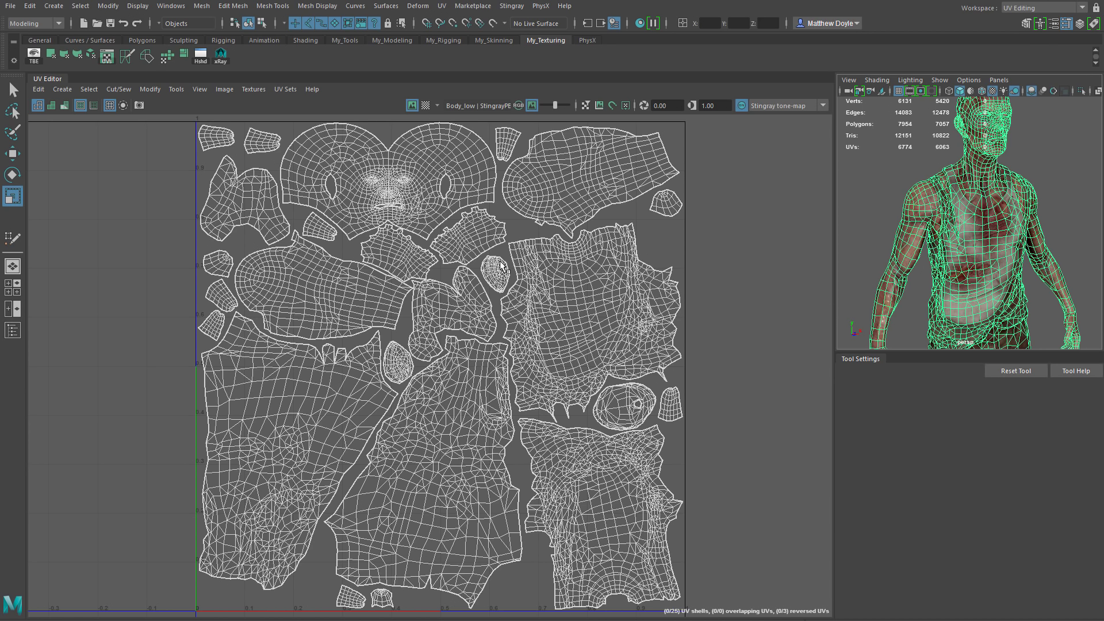
# Step: Show the UV Toolkit from the Tools menu and dock it on the left of the UV Editor
pyautogui.click(175, 89)
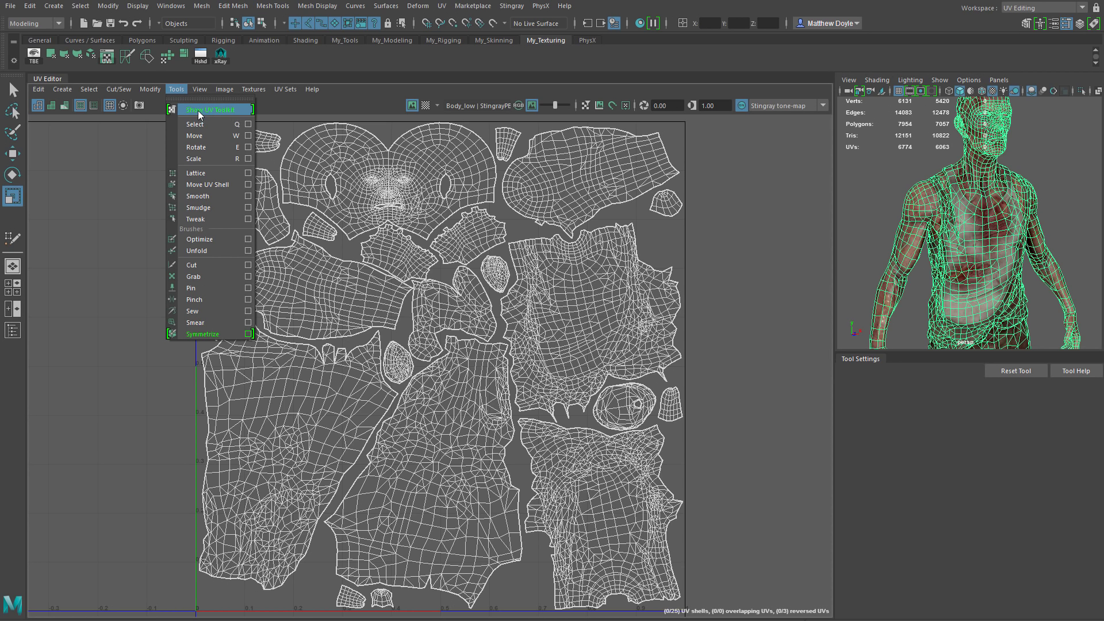
pyautogui.click(222, 109)
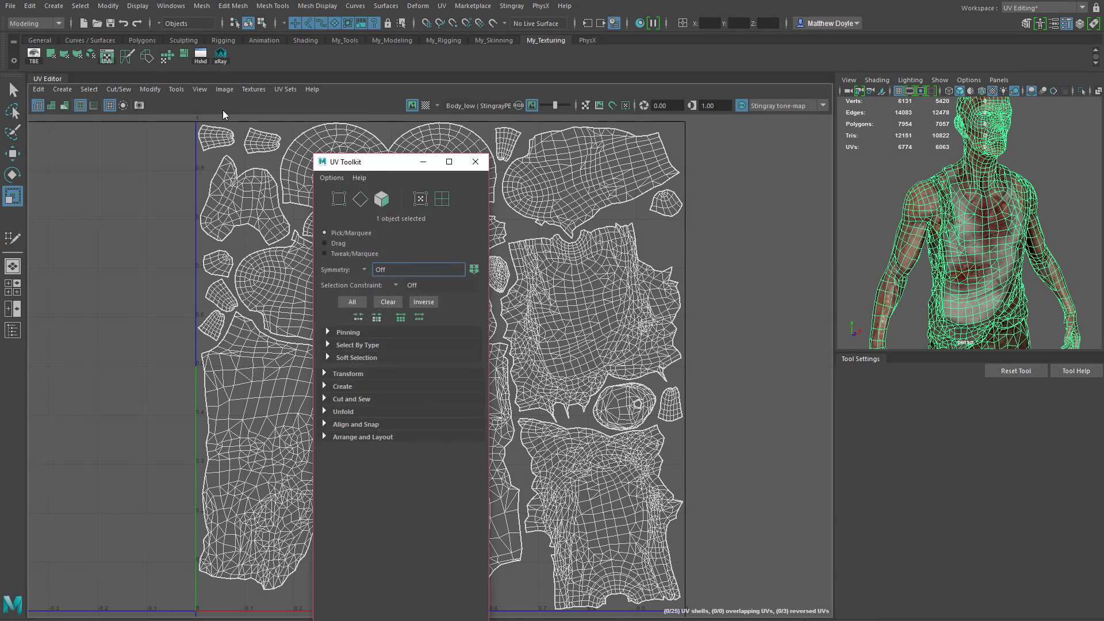
pyautogui.moveTo(371, 165); pyautogui.dragTo(25, 205)
pyautogui.scroll(3, 312, 194)
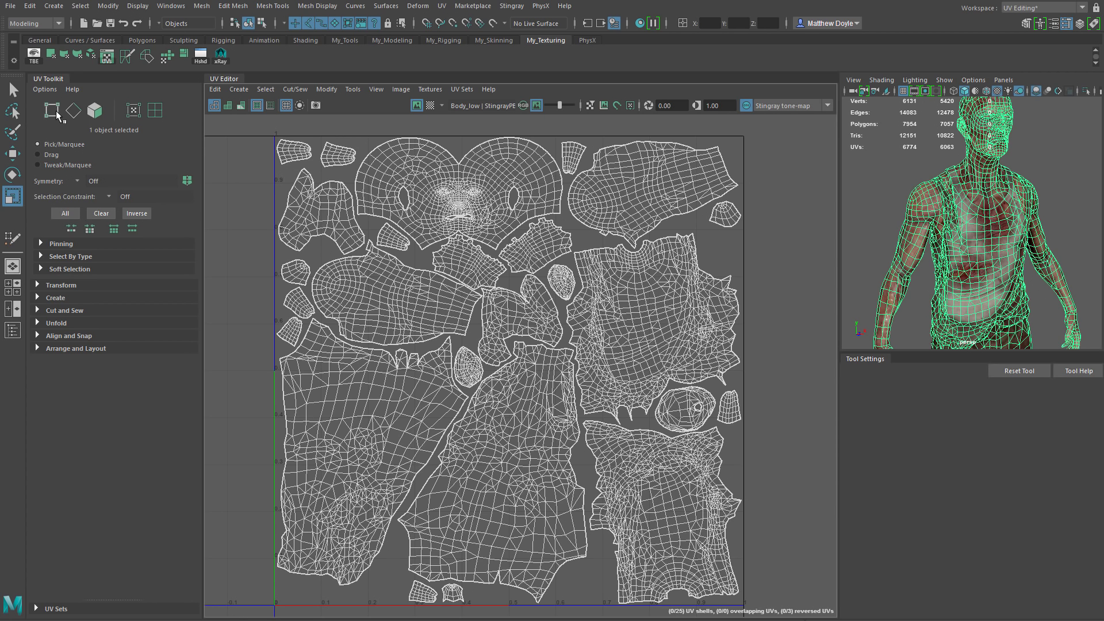
# Step: Try Face, UV and UV Shell selection modes, picking the face, upper-right and torso shells
pyautogui.click(95, 110)
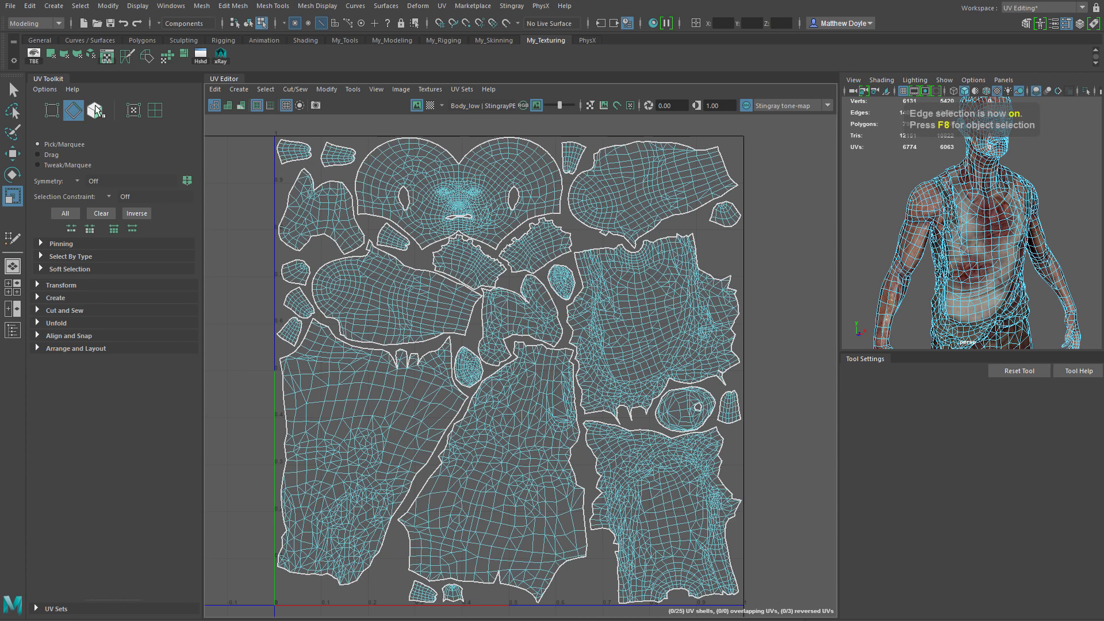
pyautogui.moveTo(229, 165); pyautogui.dragTo(556, 365)
pyautogui.click(133, 113)
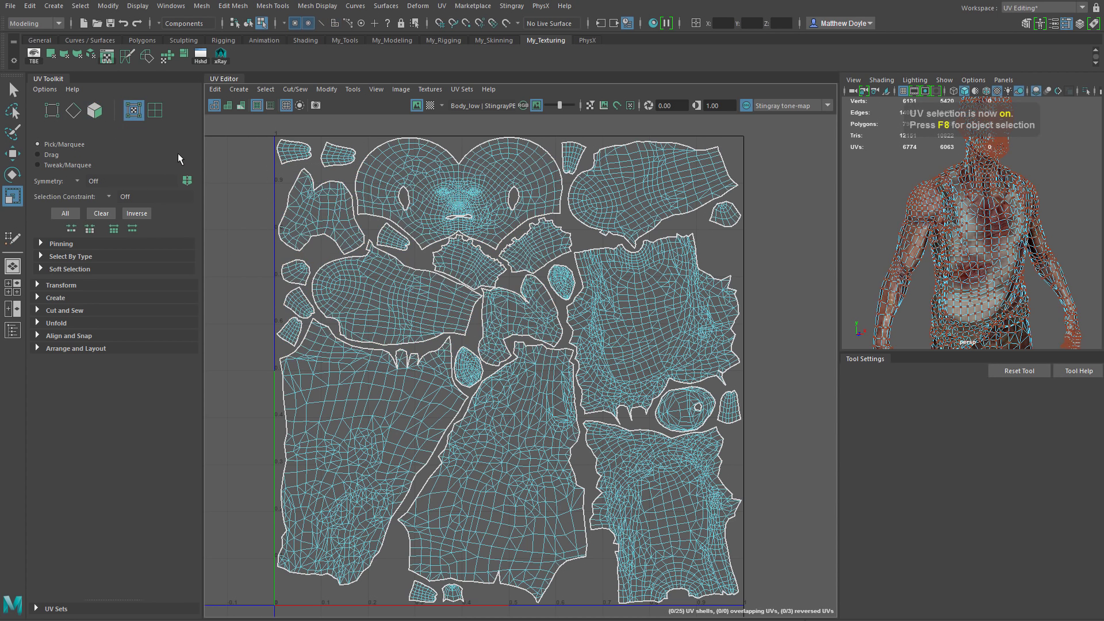
pyautogui.click(154, 110)
pyautogui.click(460, 184)
pyautogui.keyDown('shift'); pyautogui.click(607, 201); pyautogui.keyUp('shift')
pyautogui.keyDown('shift'); pyautogui.click(650, 319); pyautogui.keyUp('shift')
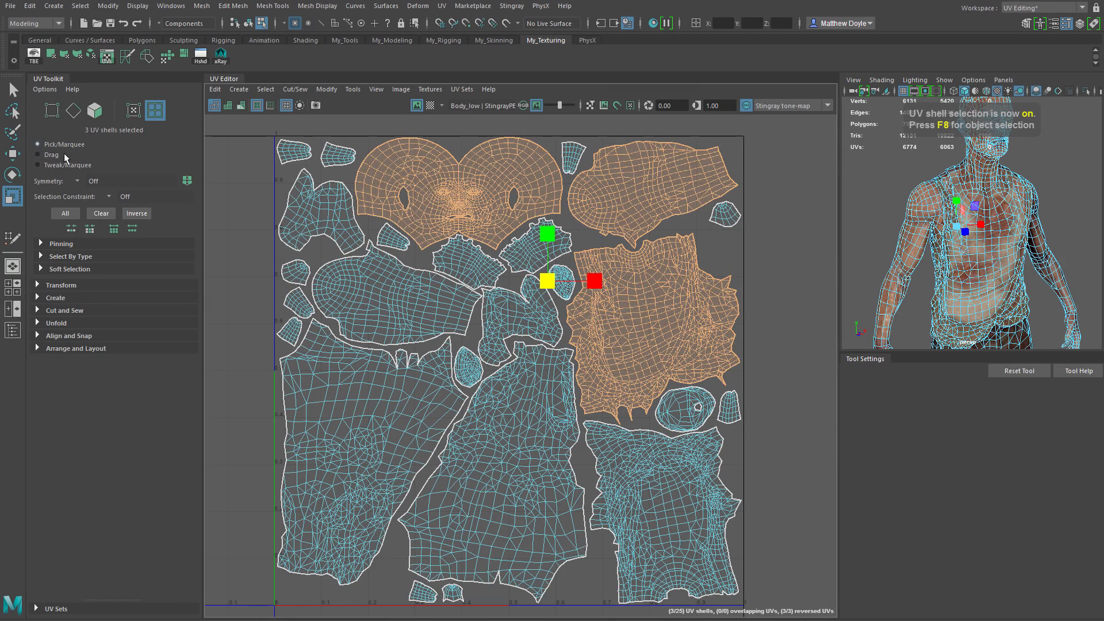
pyautogui.click(229, 219)
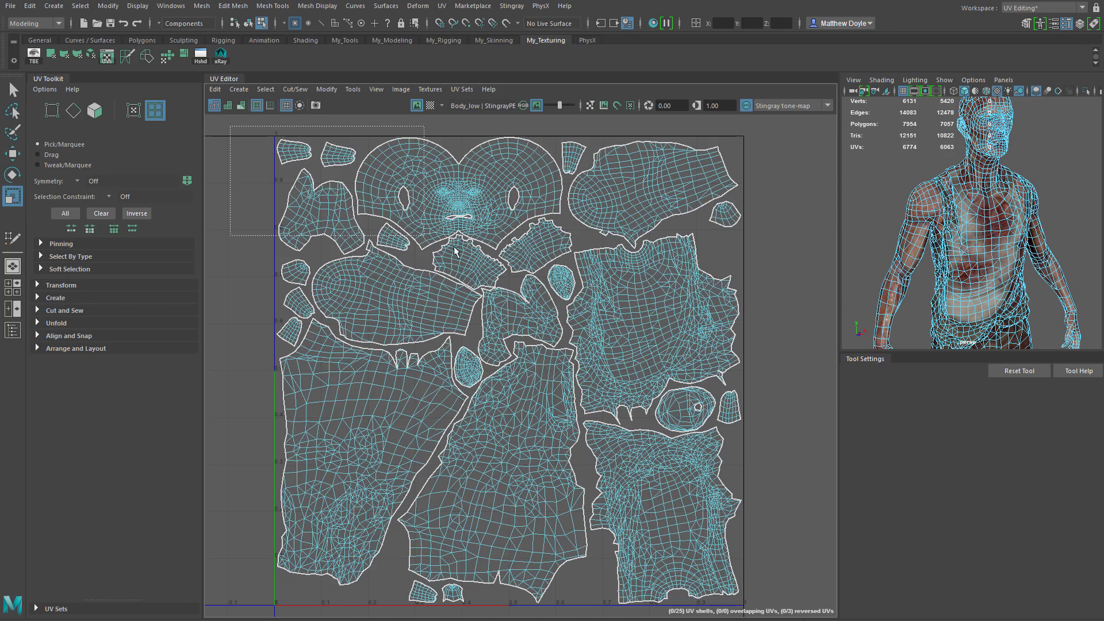
# Step: Compare box, pick and sweep selection styles, ending with 19 shells box-selected
pyautogui.moveTo(522, 280); pyautogui.dragTo(784, 386)
pyautogui.click(231, 178)
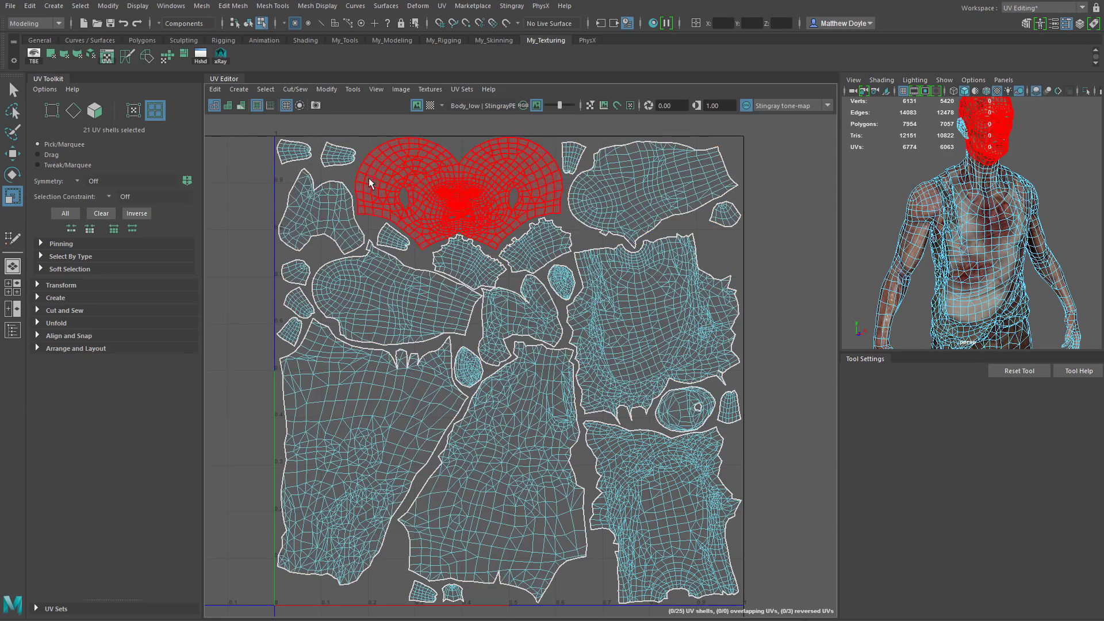
pyautogui.click(369, 182)
pyautogui.keyDown('shift'); pyautogui.click(626, 187); pyautogui.keyUp('shift')
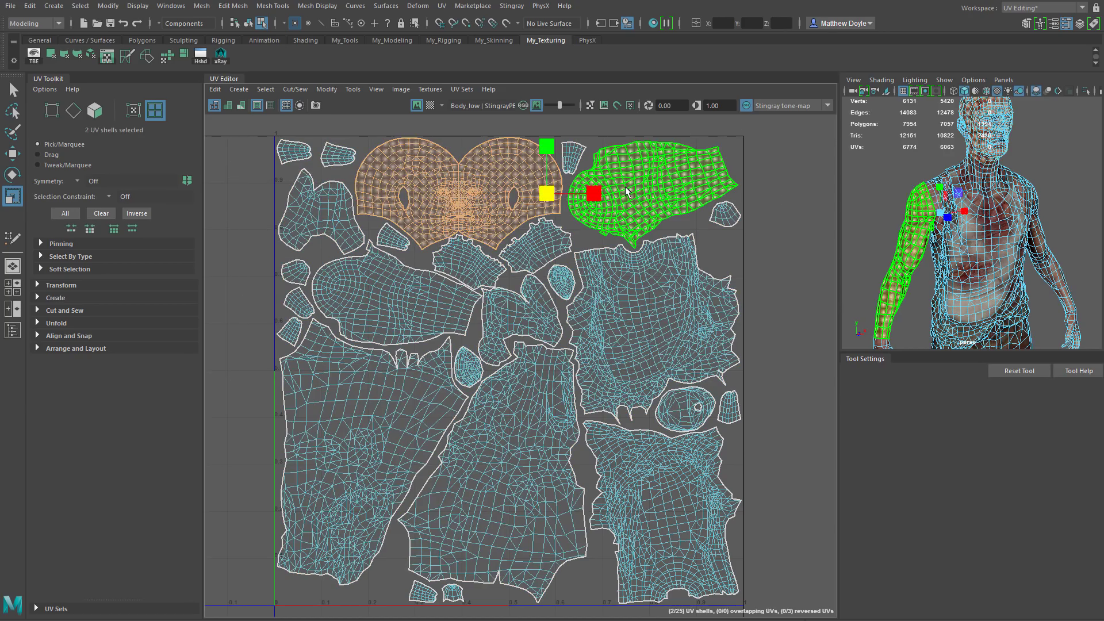
pyautogui.keyDown('shift'); pyautogui.click(641, 291); pyautogui.keyUp('shift')
pyautogui.click(235, 137)
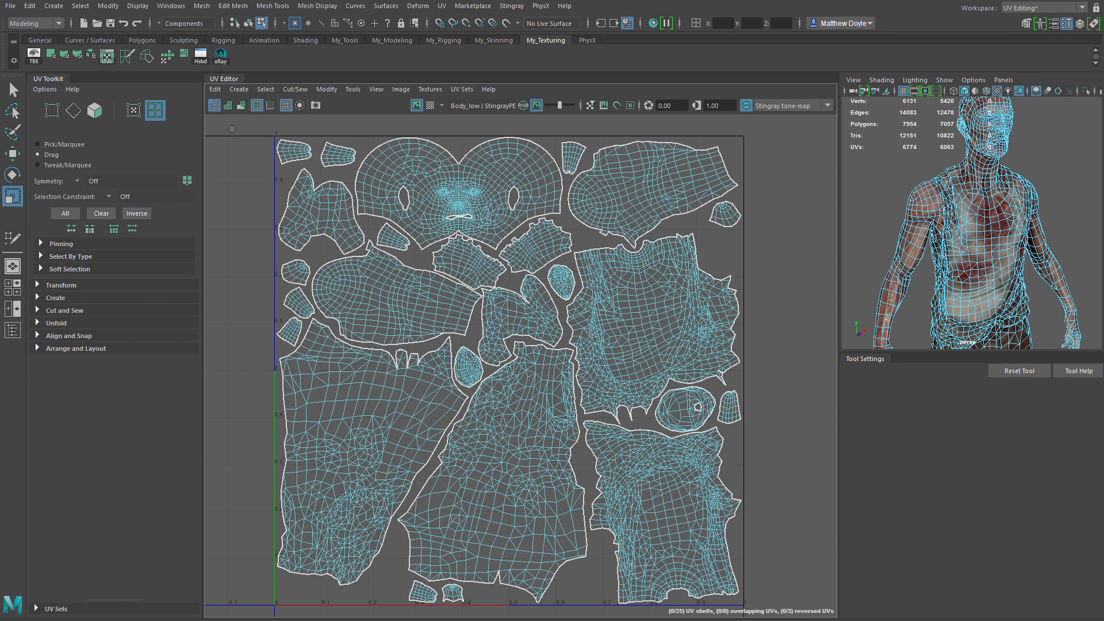
pyautogui.moveTo(321, 234)
pyautogui.mouseDown()
pyautogui.moveTo(371, 293)
pyautogui.moveTo(378, 384)
pyautogui.mouseUp()
pyautogui.moveTo(442, 471); pyautogui.dragTo(651, 494)
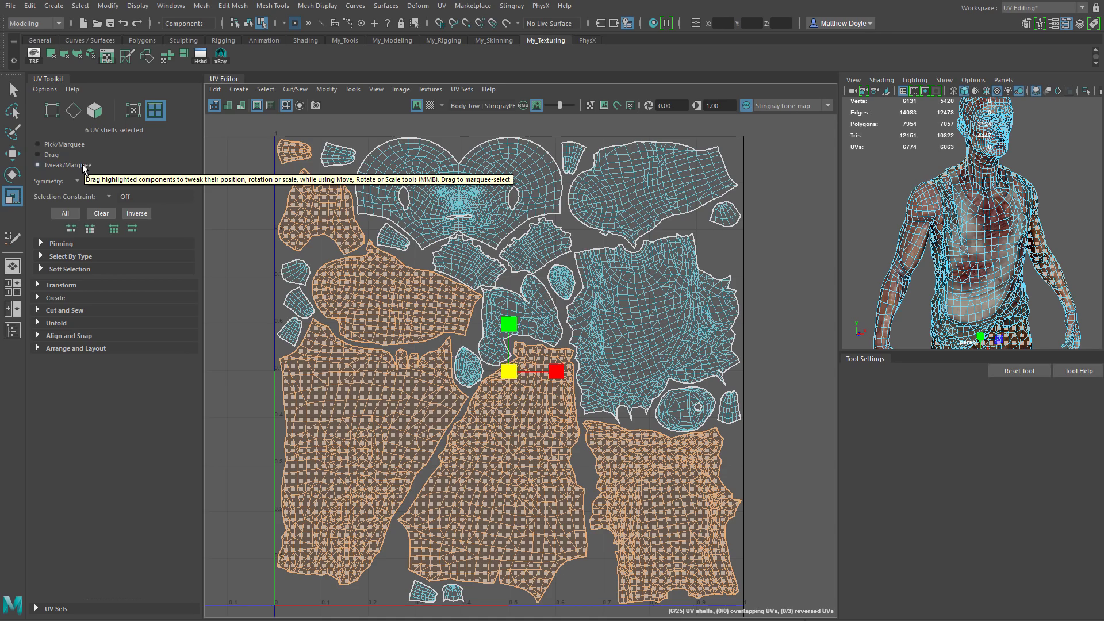
pyautogui.click(62, 144)
pyautogui.moveTo(215, 125); pyautogui.dragTo(667, 374)
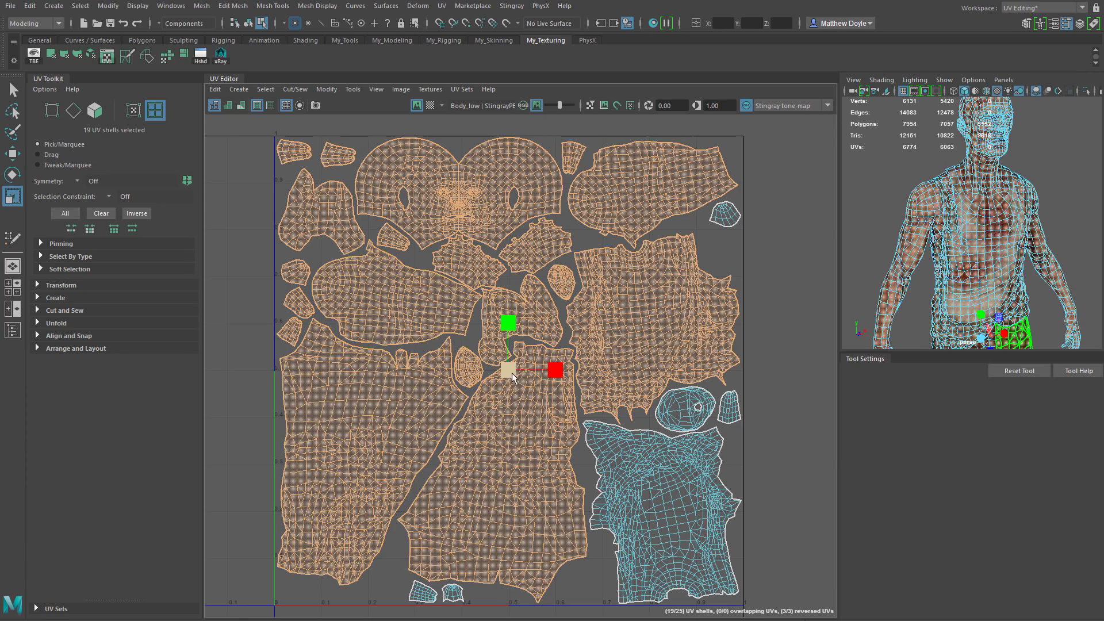
# Step: Move the selected shells with W, undo the move, then select the upper shells again
pyautogui.press('w')
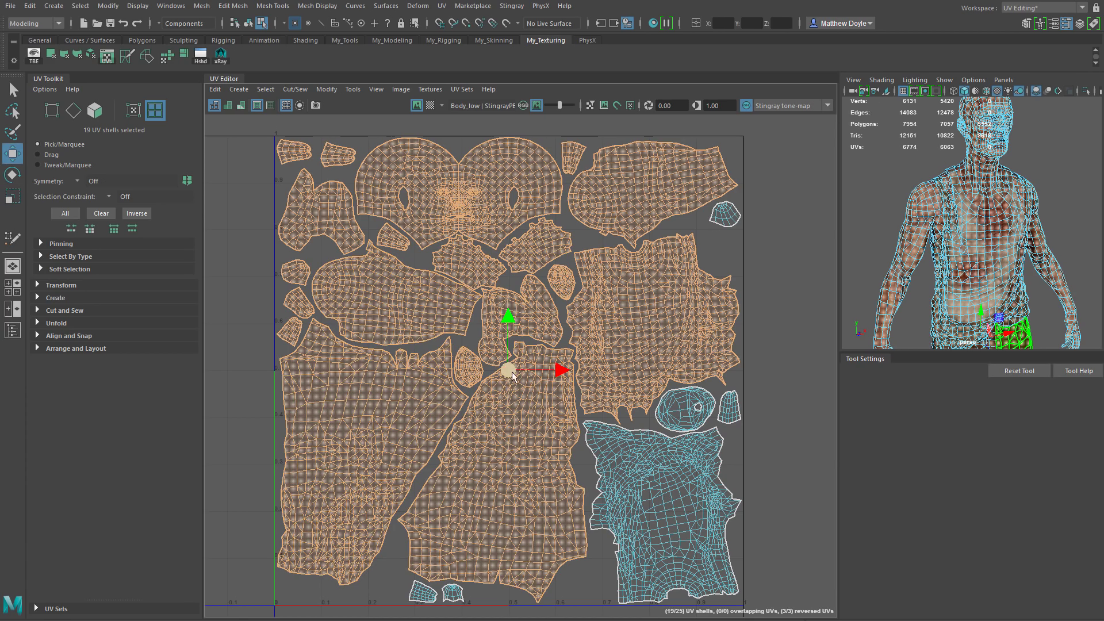
pyautogui.moveTo(512, 374)
pyautogui.mouseDown()
pyautogui.moveTo(489, 368)
pyautogui.moveTo(498, 379)
pyautogui.mouseUp()
pyautogui.hotkey('ctrl', 'z')
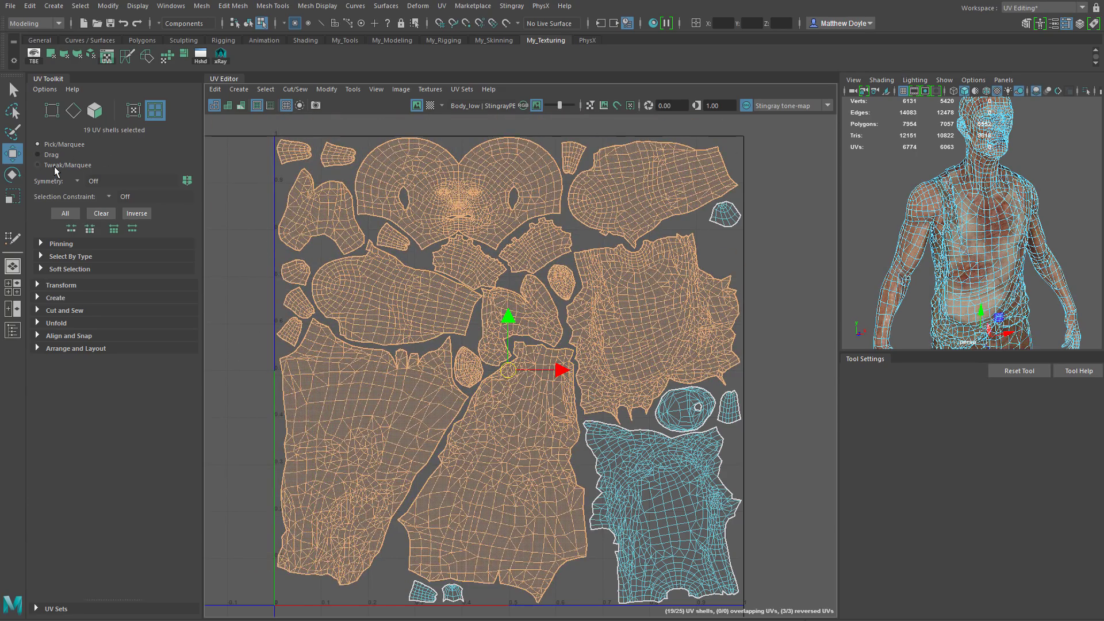
pyautogui.moveTo(208, 129); pyautogui.dragTo(673, 278)
pyautogui.click(533, 197)
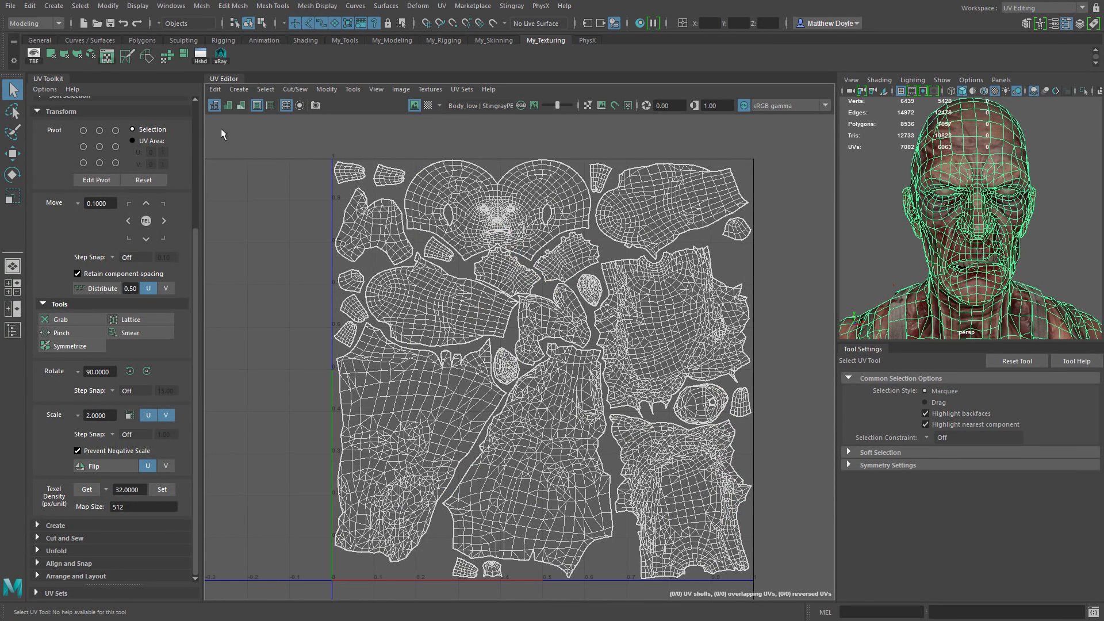
# Step: Turn on Shaded UV display to colour each shell, and check the colours on the legs in 3D
pyautogui.scroll(3, 257, 205)
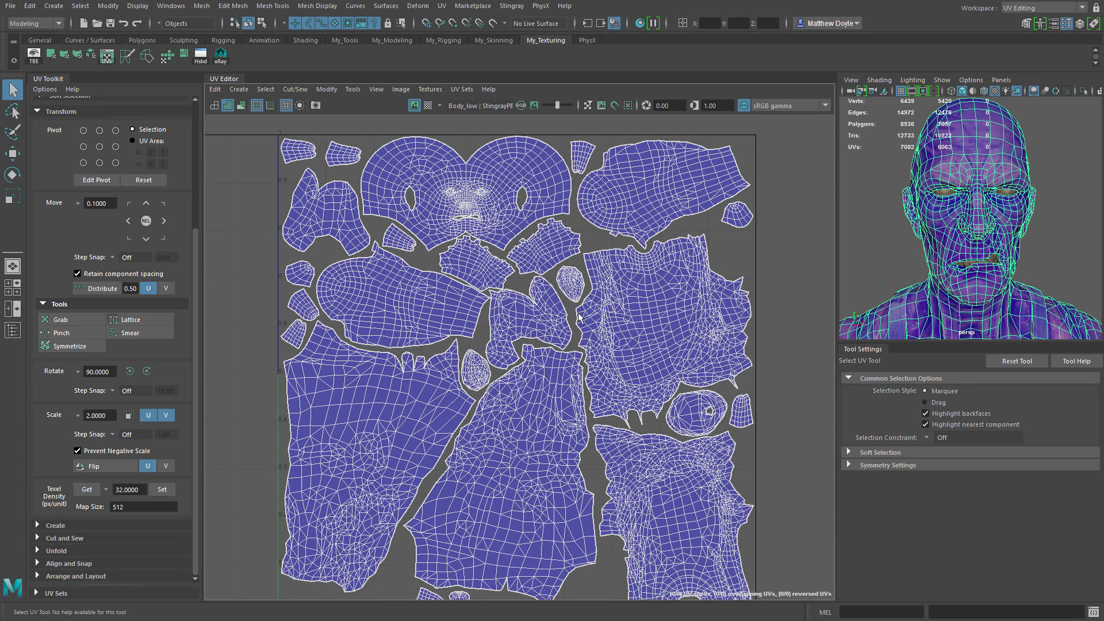
pyautogui.keyDown('alt'); pyautogui.moveTo(943, 279); pyautogui.dragTo(942, 240, button='right'); pyautogui.keyUp('alt')
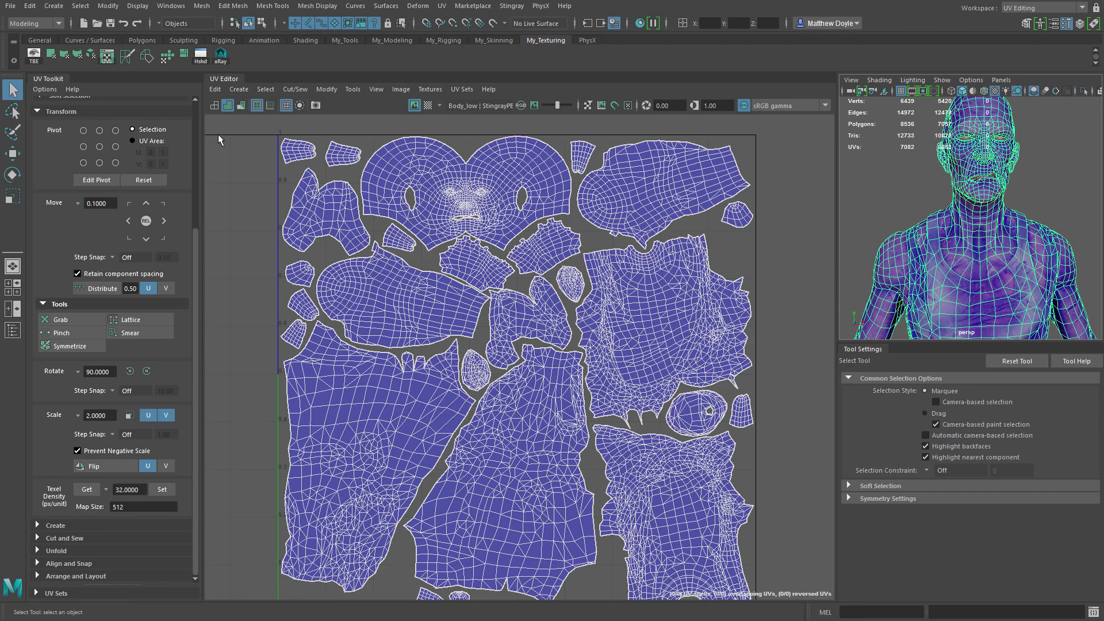
pyautogui.click(226, 106)
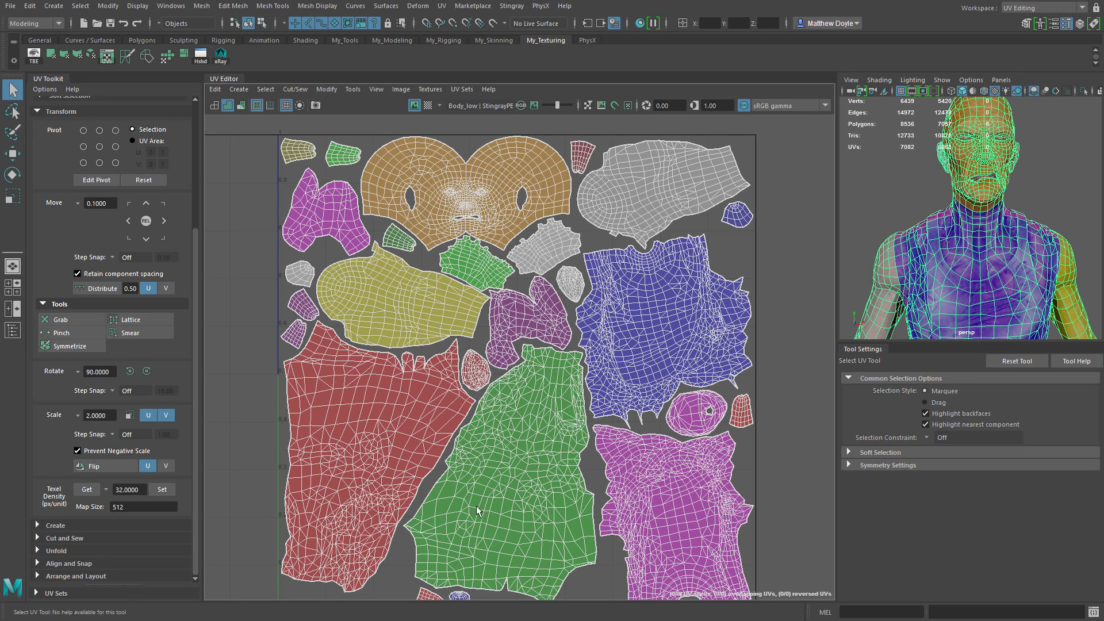
pyautogui.keyDown('alt'); pyautogui.moveTo(888, 287); pyautogui.dragTo(946, 244); pyautogui.keyUp('alt')
pyautogui.keyDown('alt'); pyautogui.moveTo(946, 243); pyautogui.dragTo(1058, 214, button='middle'); pyautogui.keyUp('alt')
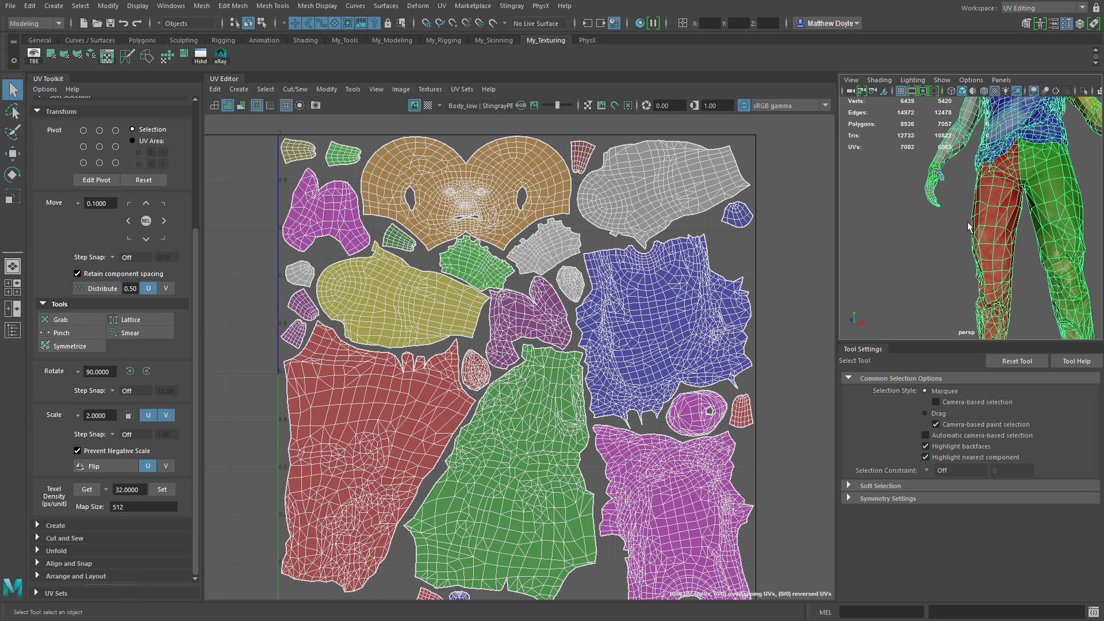
pyautogui.press('q')
pyautogui.keyDown('shift'); pyautogui.click(231, 107); pyautogui.keyUp('shift')
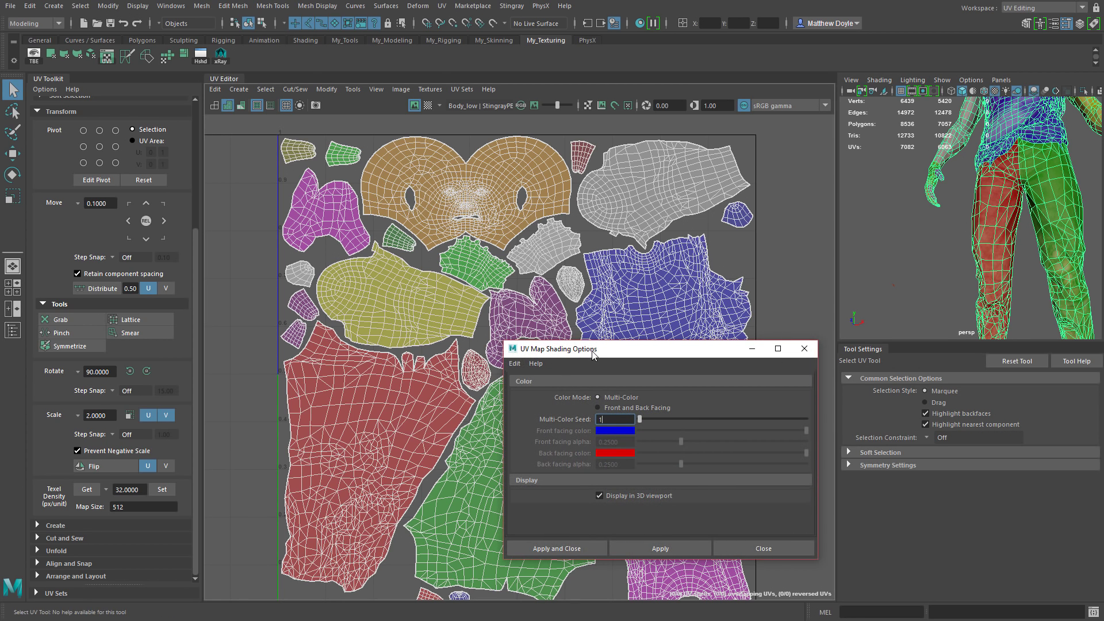
pyautogui.moveTo(575, 349); pyautogui.dragTo(516, 231)
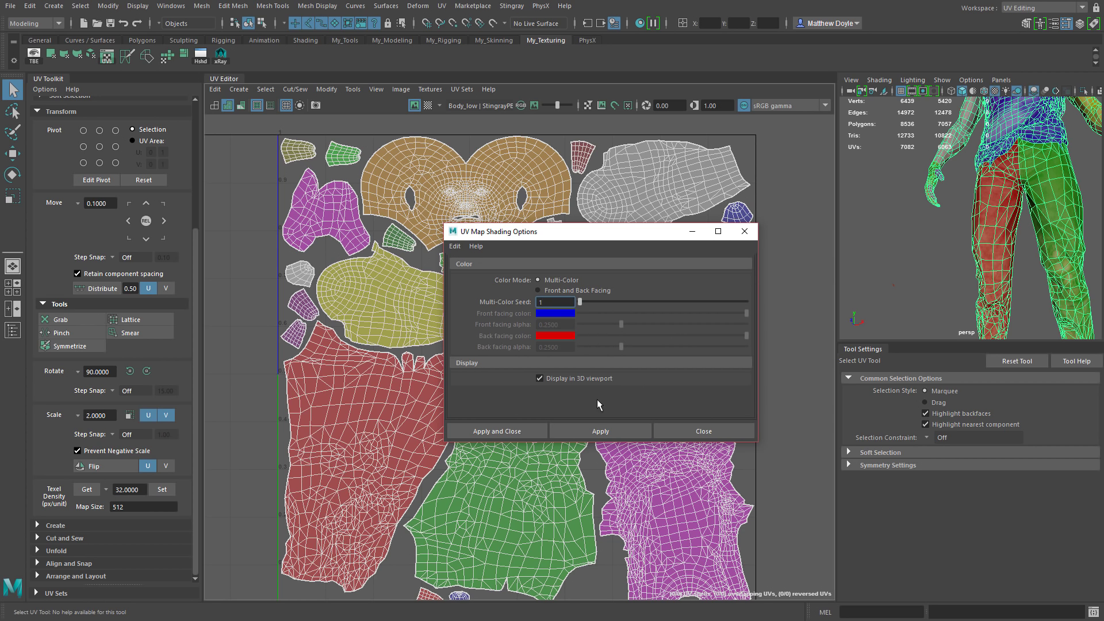
pyautogui.click(719, 433)
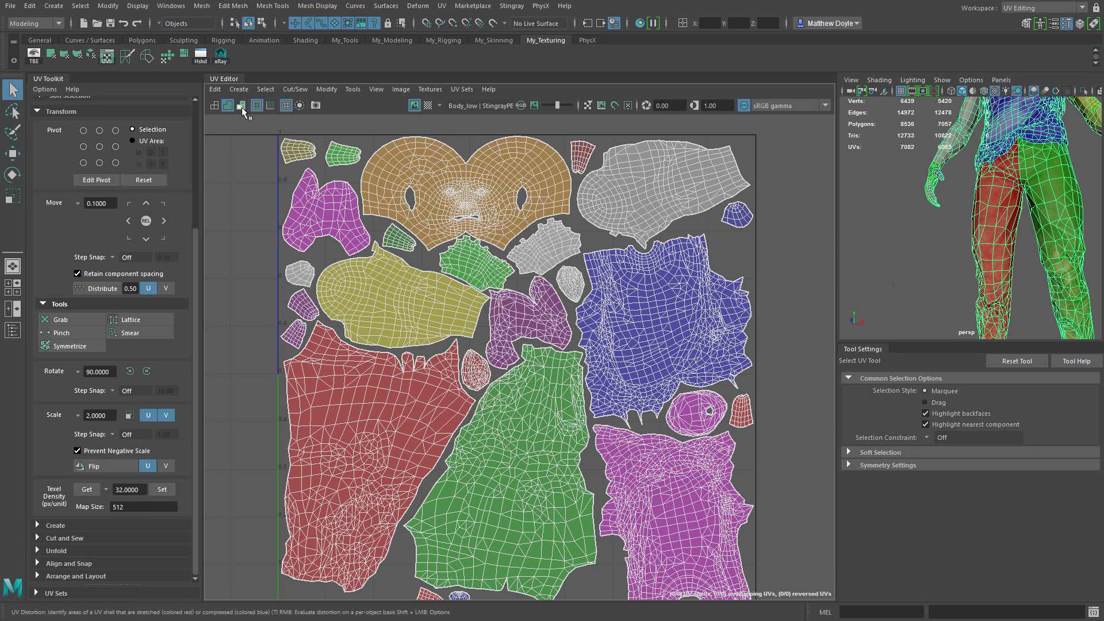
# Step: Turn on UV Distortion shading, stretching red and compression blue, evaluated per object
pyautogui.click(242, 106)
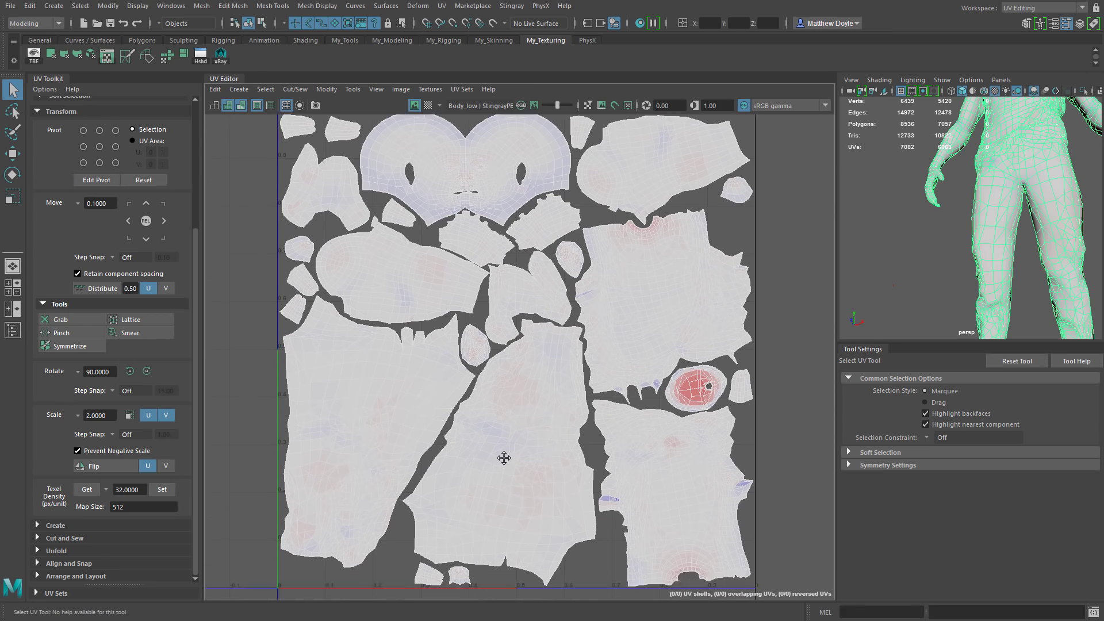
pyautogui.scroll(2, 499, 460)
pyautogui.scroll(-2, 486, 403)
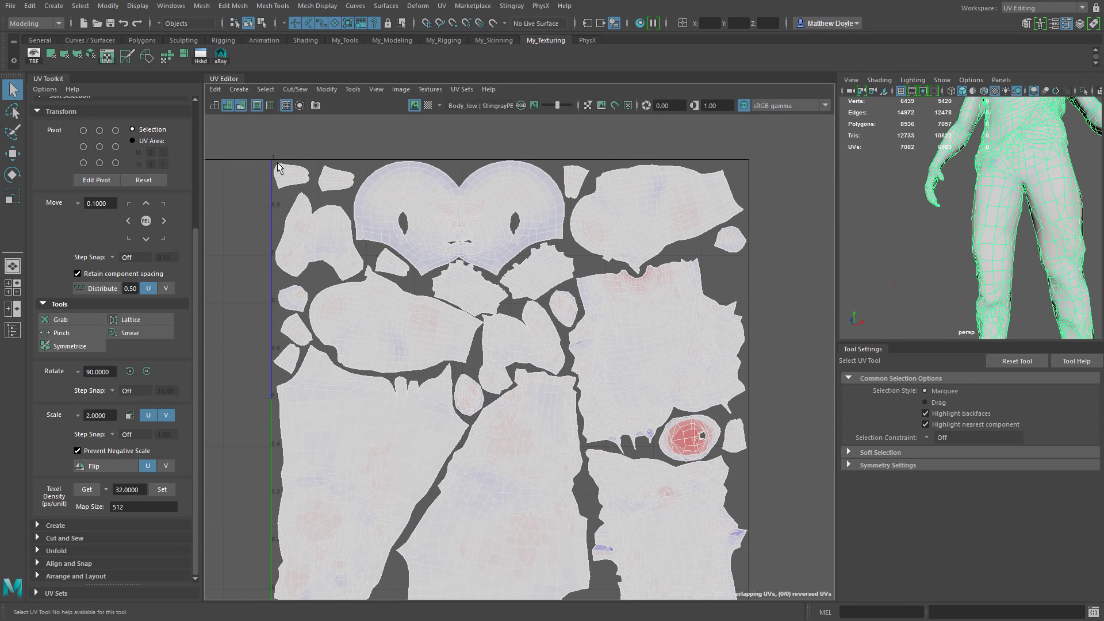
pyautogui.rightClick(239, 106)
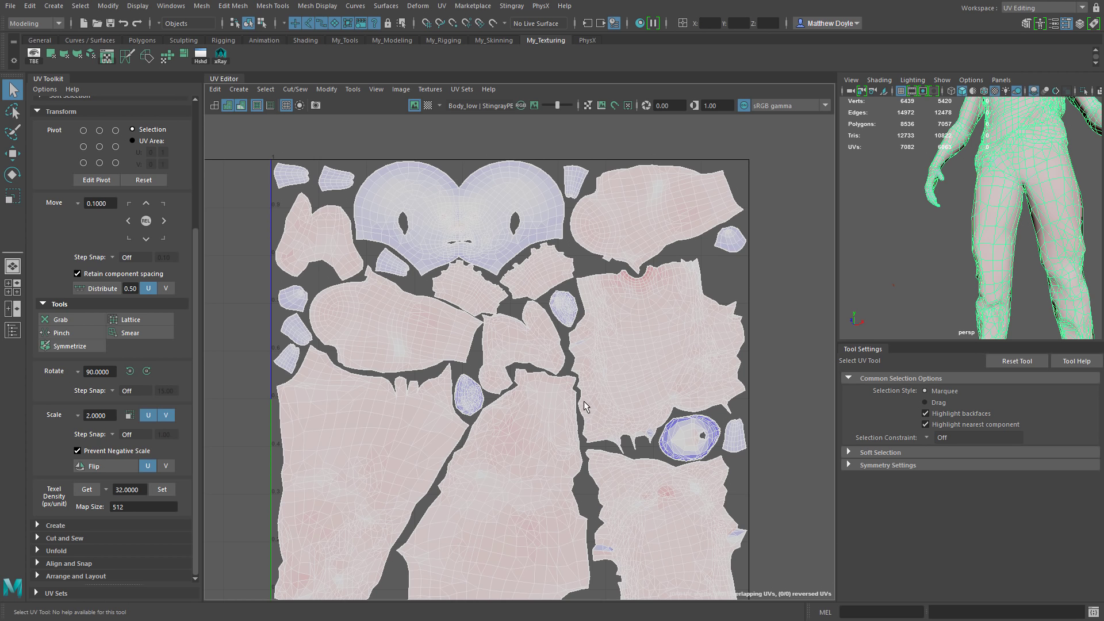
# Step: Turn off distortion shading and toggle thick texture borders off and back on
pyautogui.click(227, 105)
pyautogui.click(257, 105)
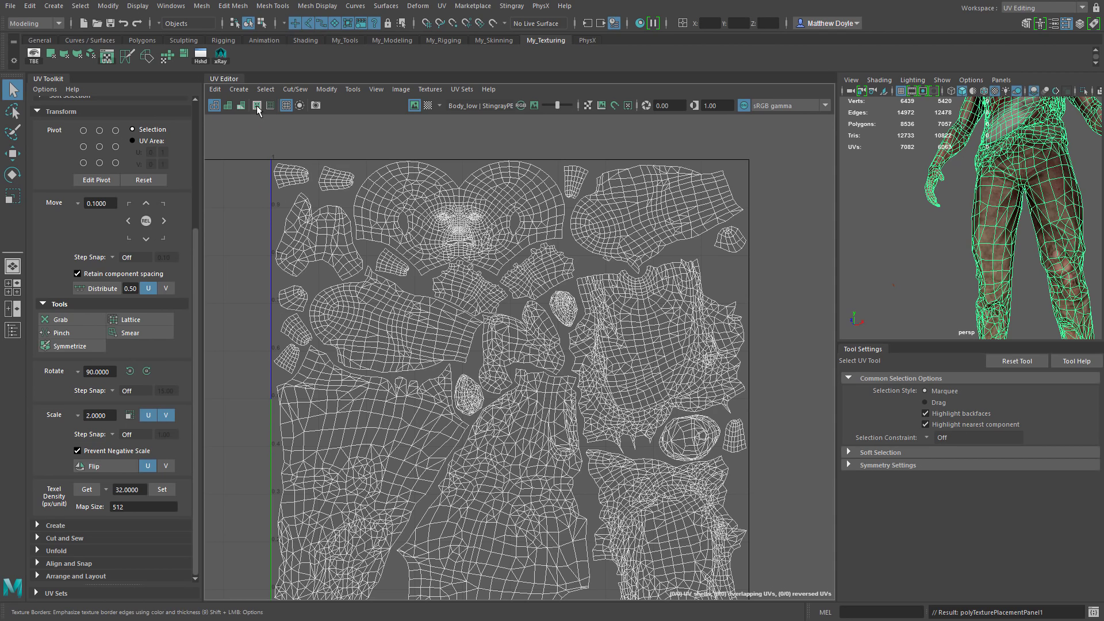
pyautogui.click(257, 105)
pyautogui.click(257, 106)
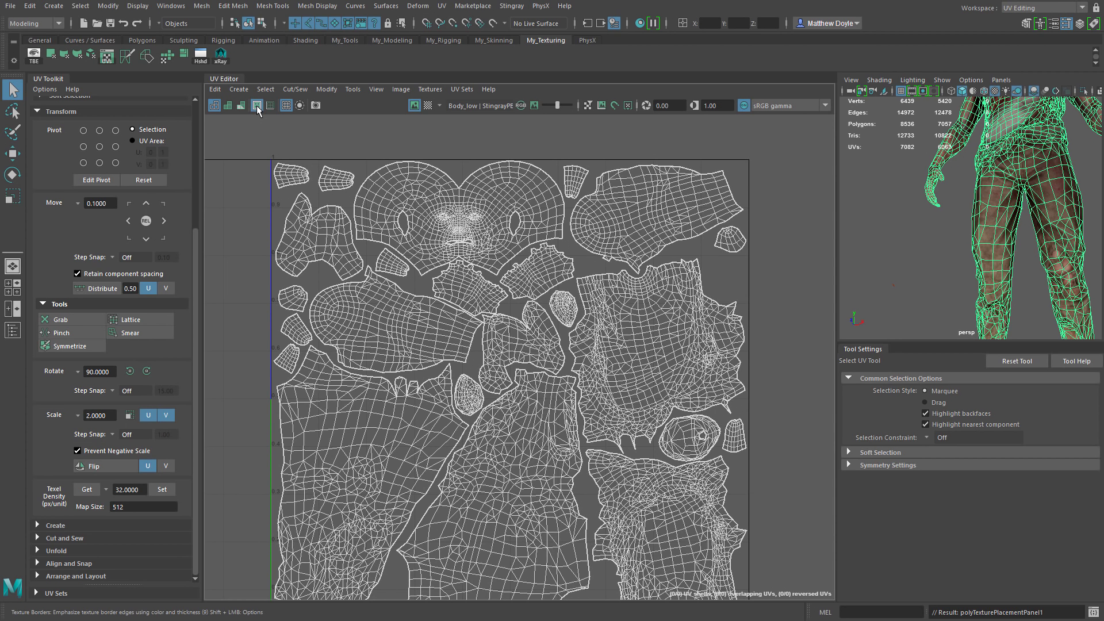
# Step: Select the heart-shaped face shell and toggle colour-coded shell borders on, off, and on again
pyautogui.press('F12')
pyautogui.click(416, 179)
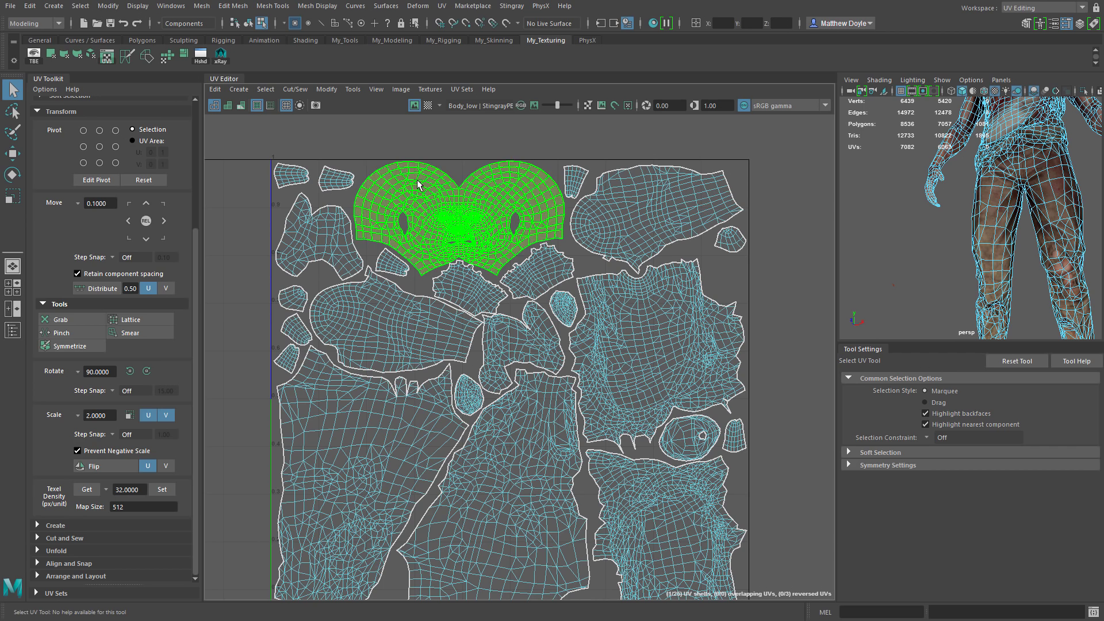
pyautogui.click(268, 108)
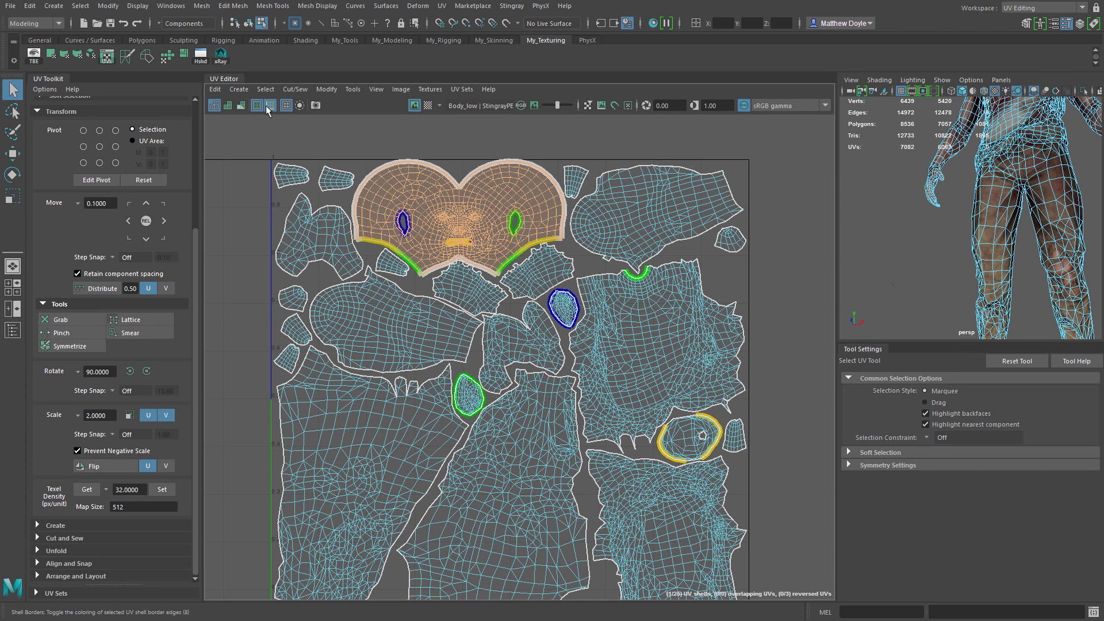
pyautogui.click(268, 109)
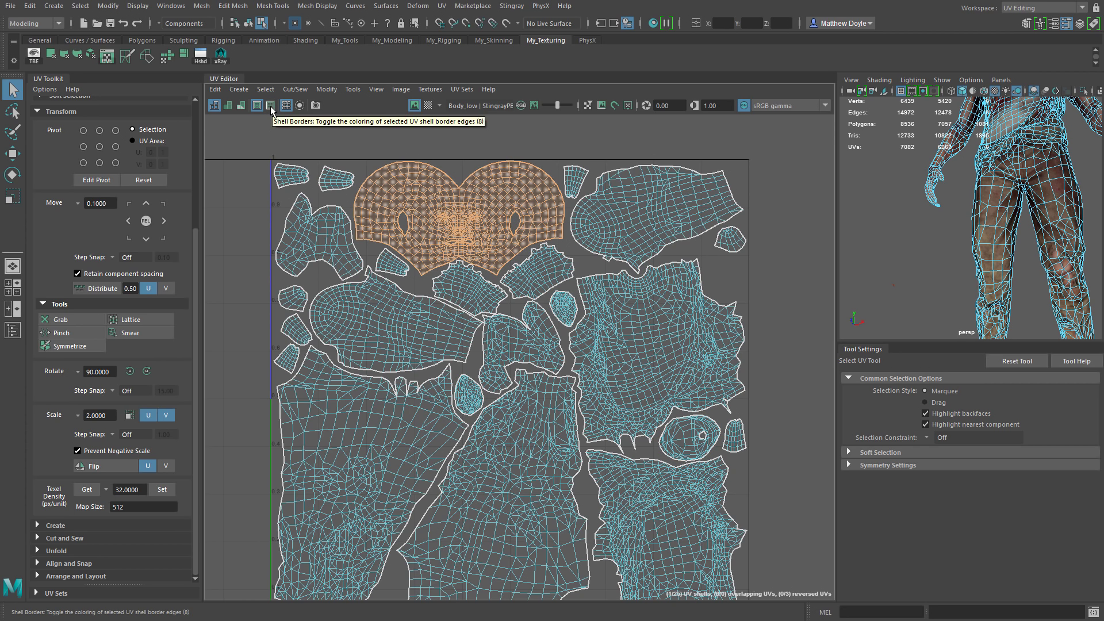
pyautogui.click(271, 108)
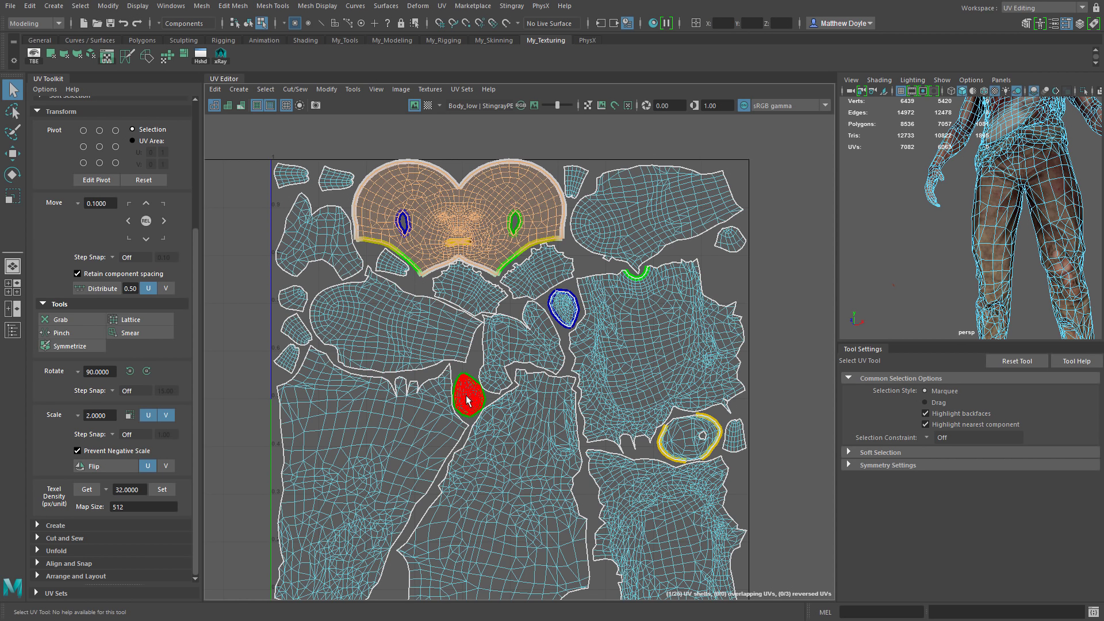
pyautogui.click(309, 149)
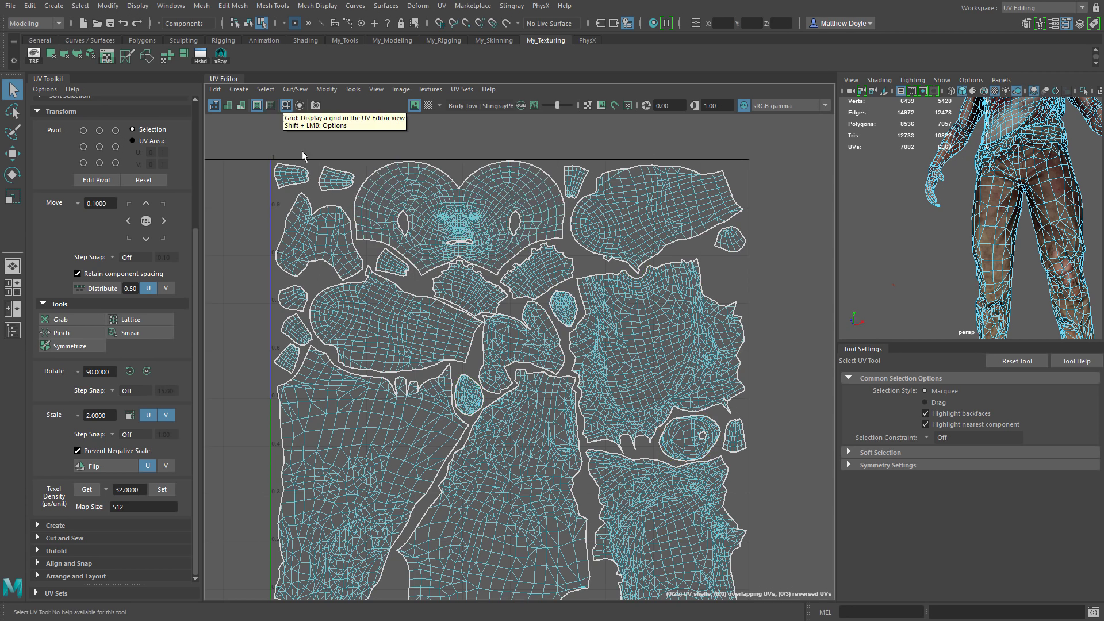
pyautogui.click(288, 104)
pyautogui.click(288, 105)
pyautogui.keyDown('shift'); pyautogui.click(286, 105); pyautogui.keyUp('shift')
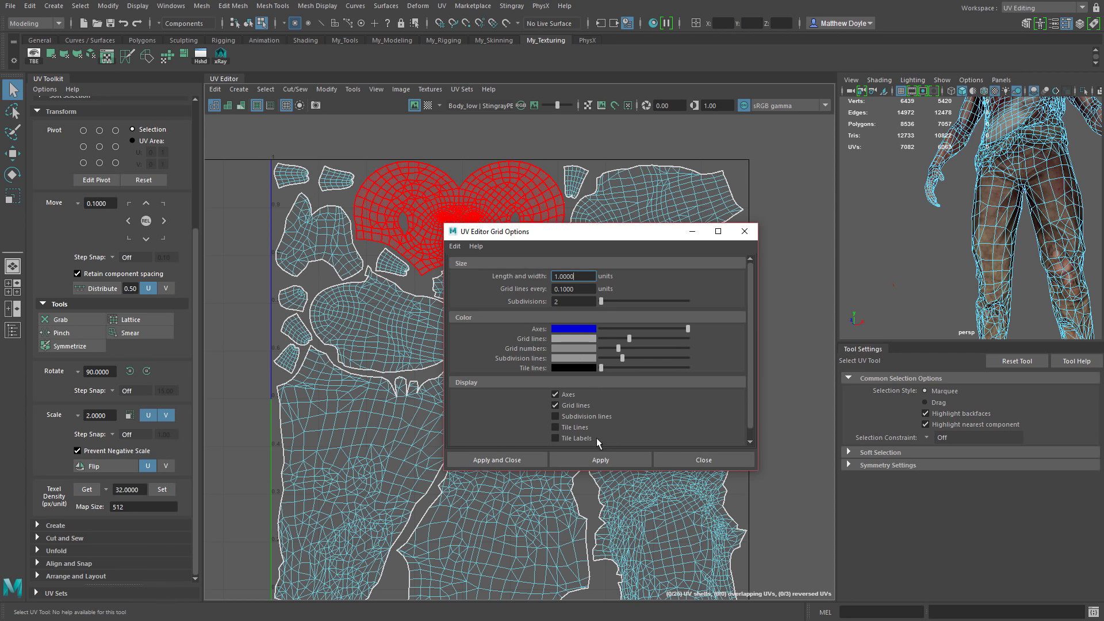
pyautogui.click(713, 460)
pyautogui.click(418, 193)
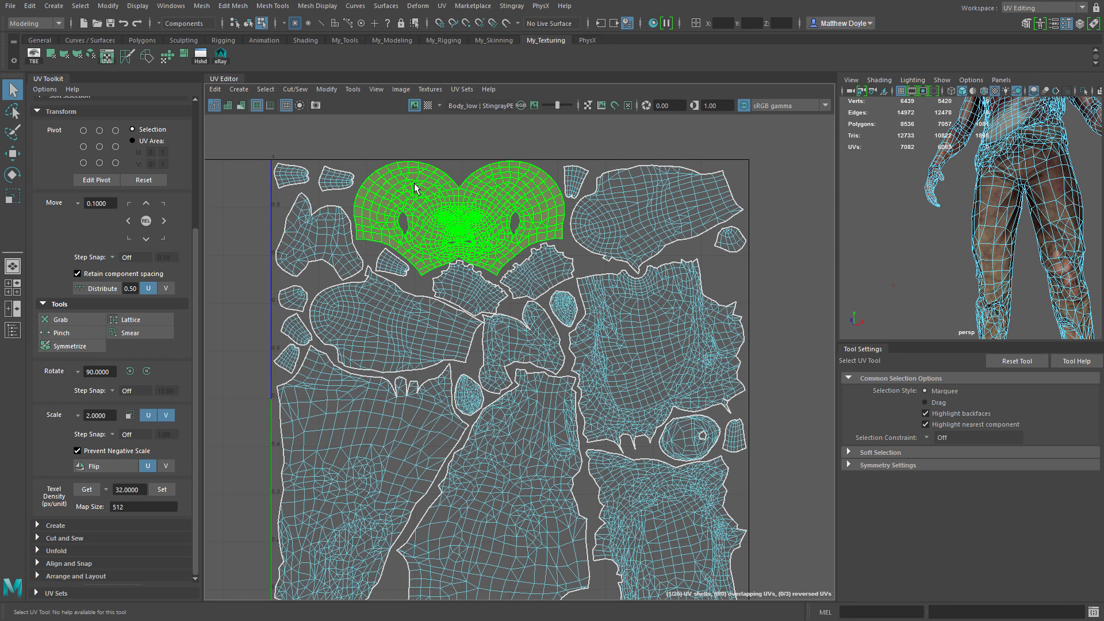
pyautogui.click(298, 105)
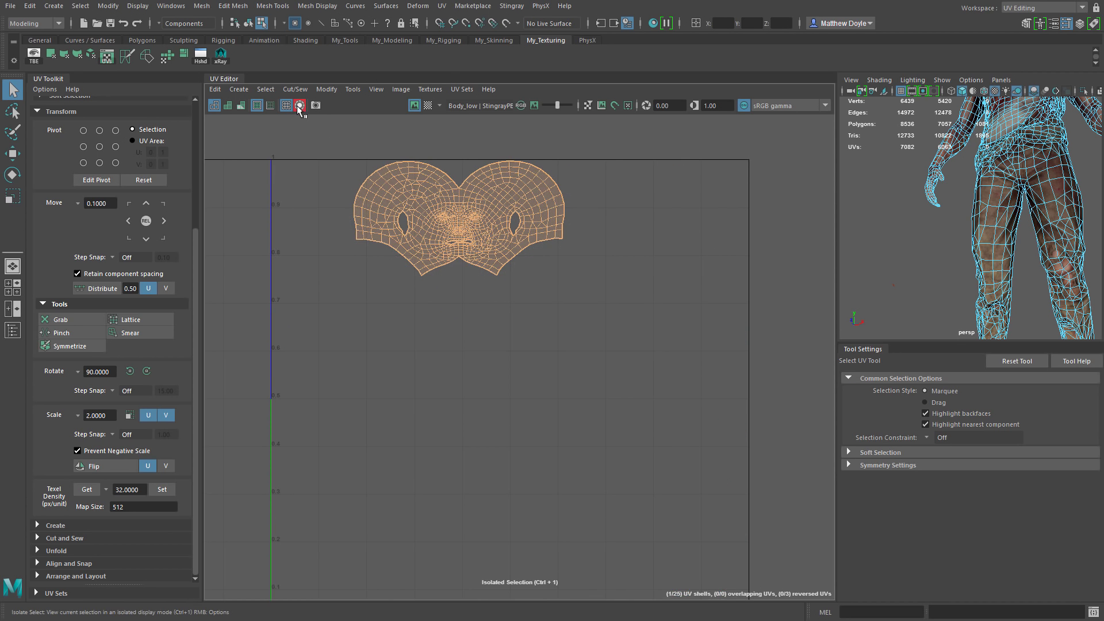
pyautogui.click(298, 105)
pyautogui.click(366, 151)
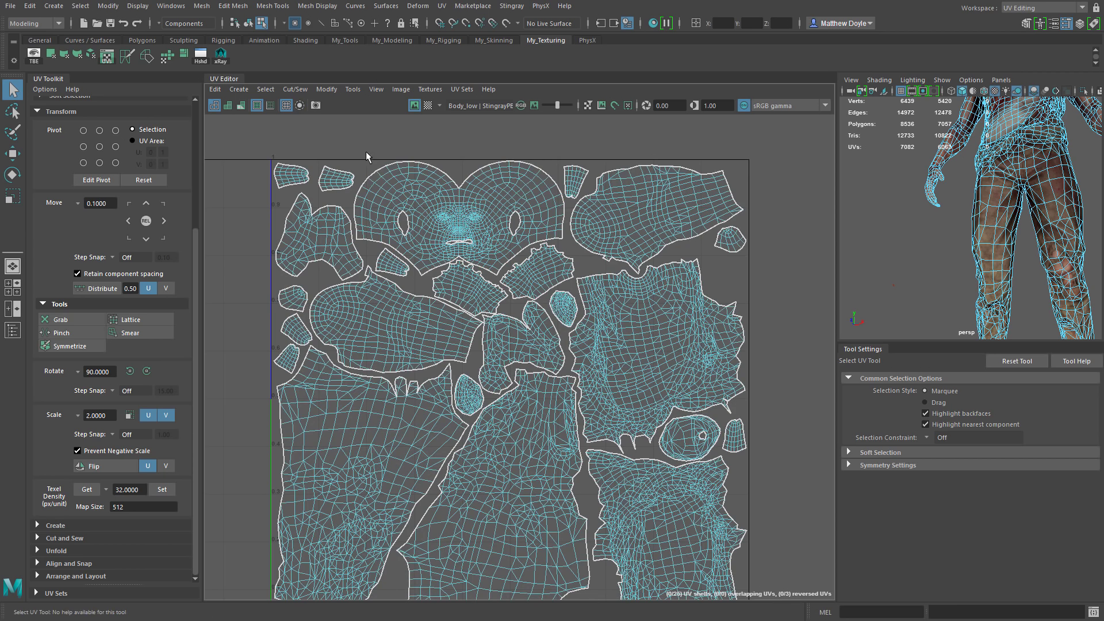
pyautogui.click(316, 106)
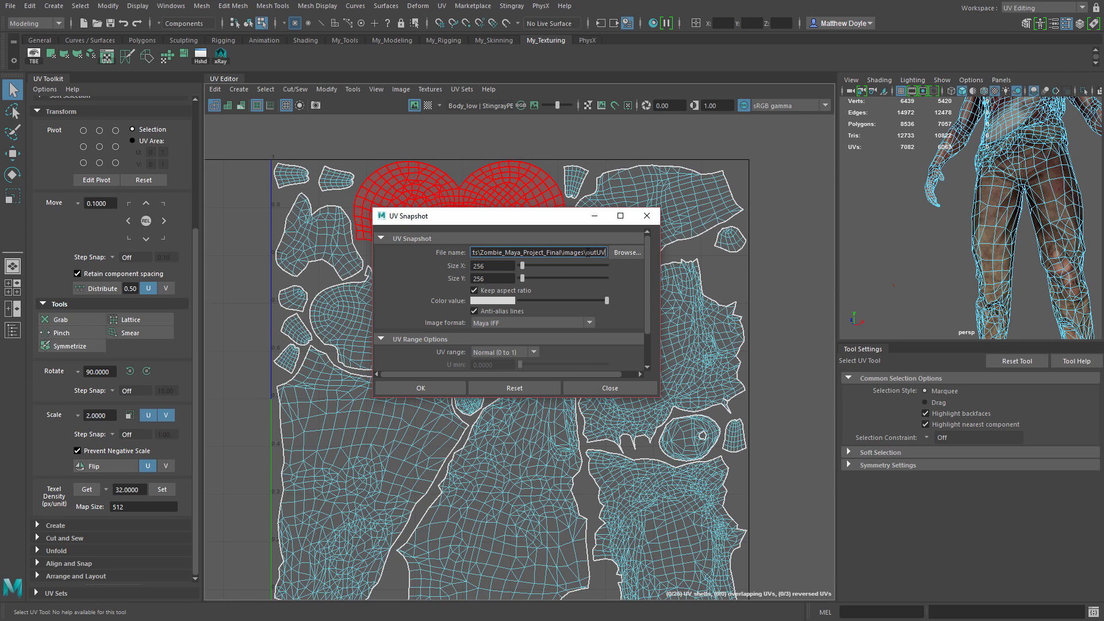
pyautogui.click(610, 388)
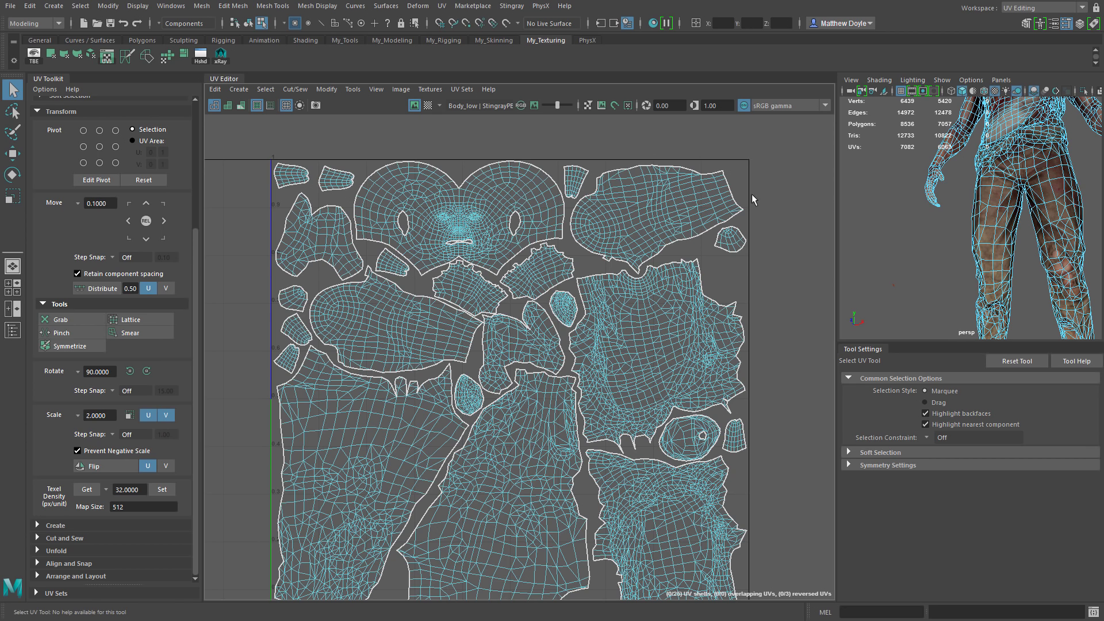
# Step: Display Zombie_Mat_BaseColor.tga behind the UVs and adjust its image dimming
pyautogui.click(442, 106)
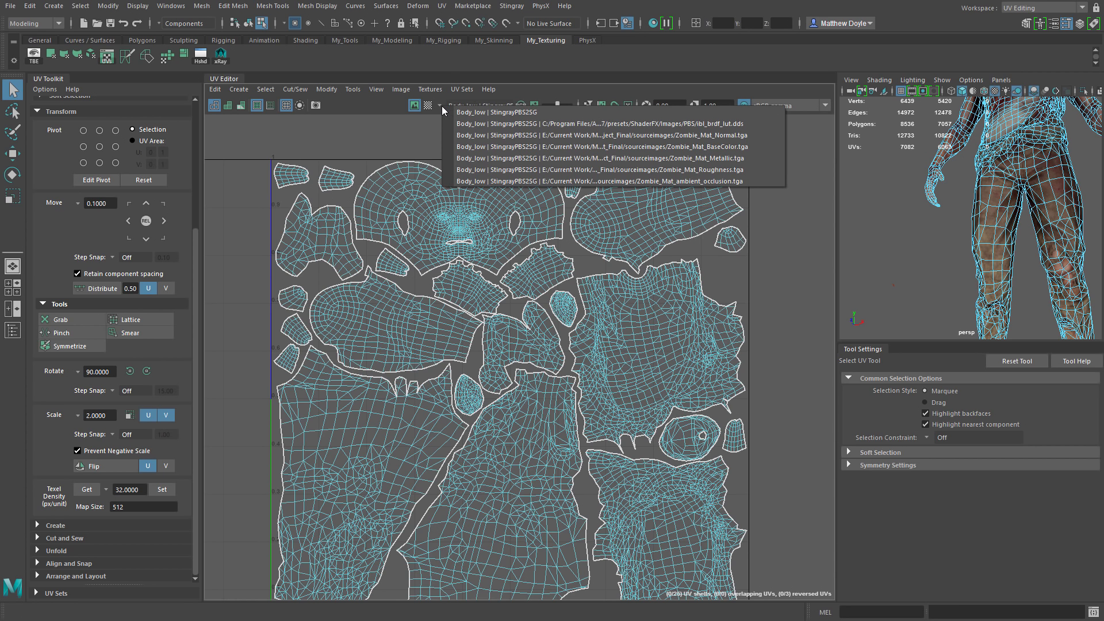
pyautogui.click(728, 148)
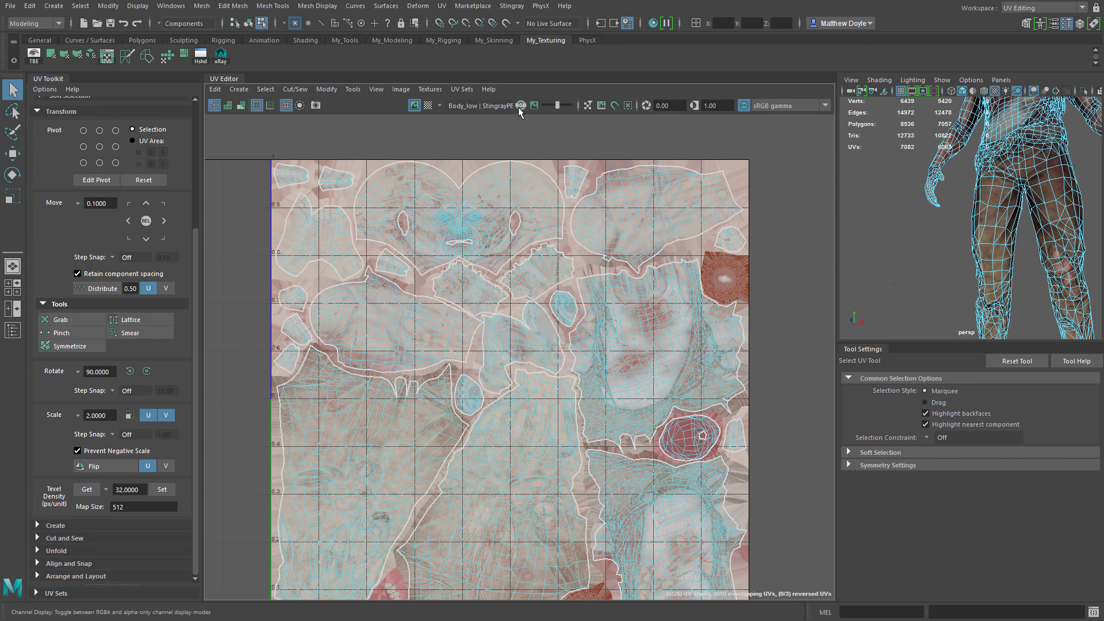
pyautogui.click(539, 110)
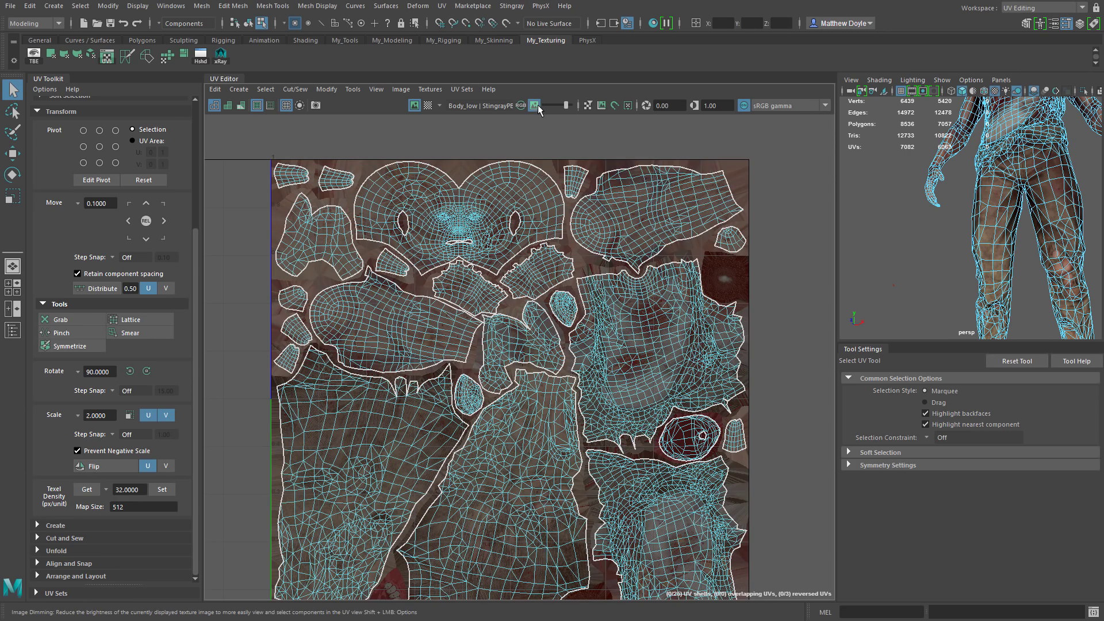
pyautogui.click(537, 106)
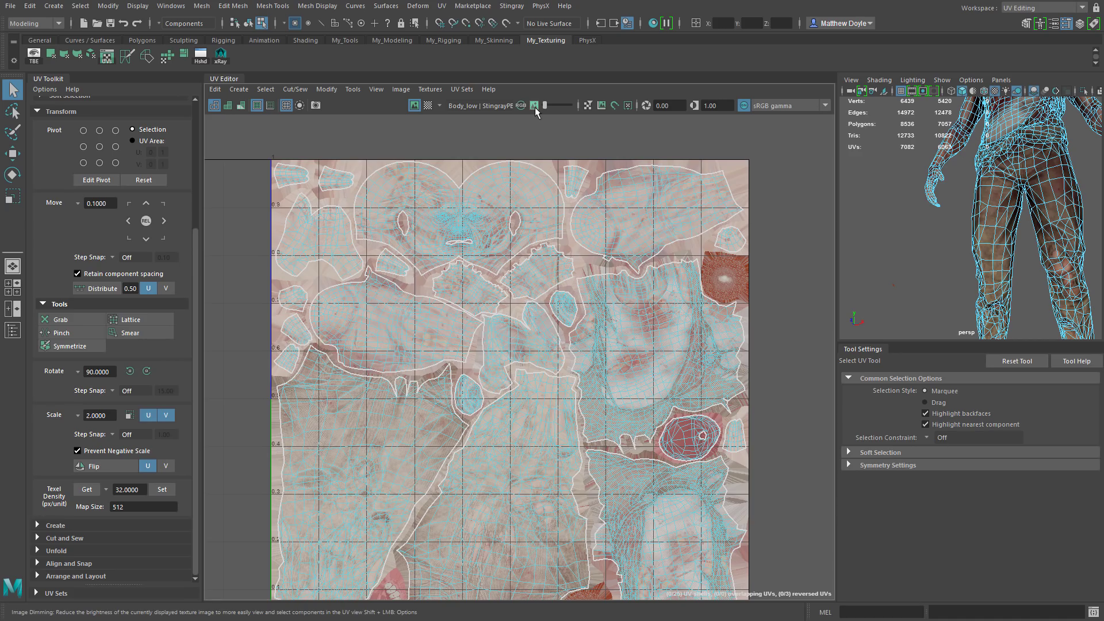
pyautogui.moveTo(545, 105); pyautogui.dragTo(566, 105)
# Step: Toggle Channel Display between alpha and RGB, ending on the full-colour texture
pyautogui.click(522, 102)
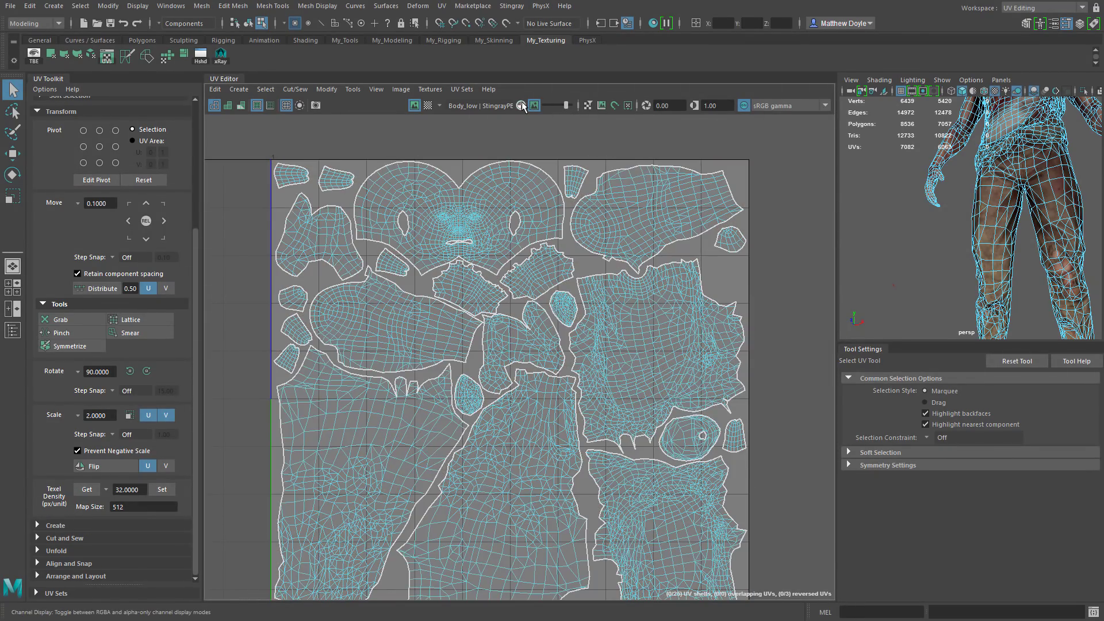
pyautogui.click(522, 101)
pyautogui.click(522, 101)
pyautogui.click(523, 101)
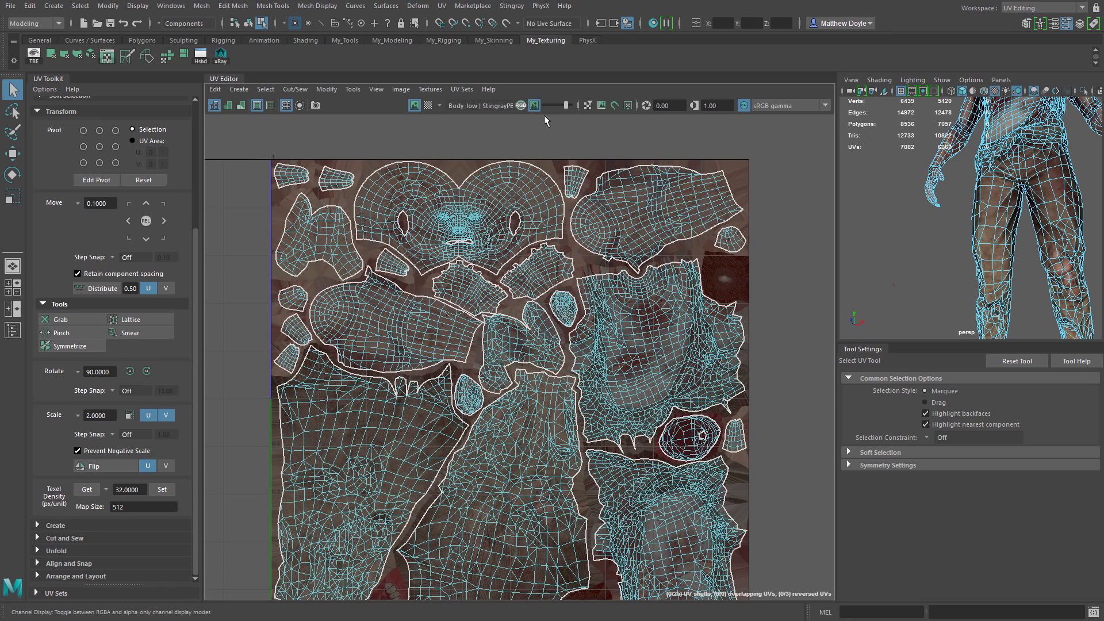
# Step: Apply a checker map, zoom in on the chest, select the torso and adjust the checker brightness
pyautogui.click(428, 105)
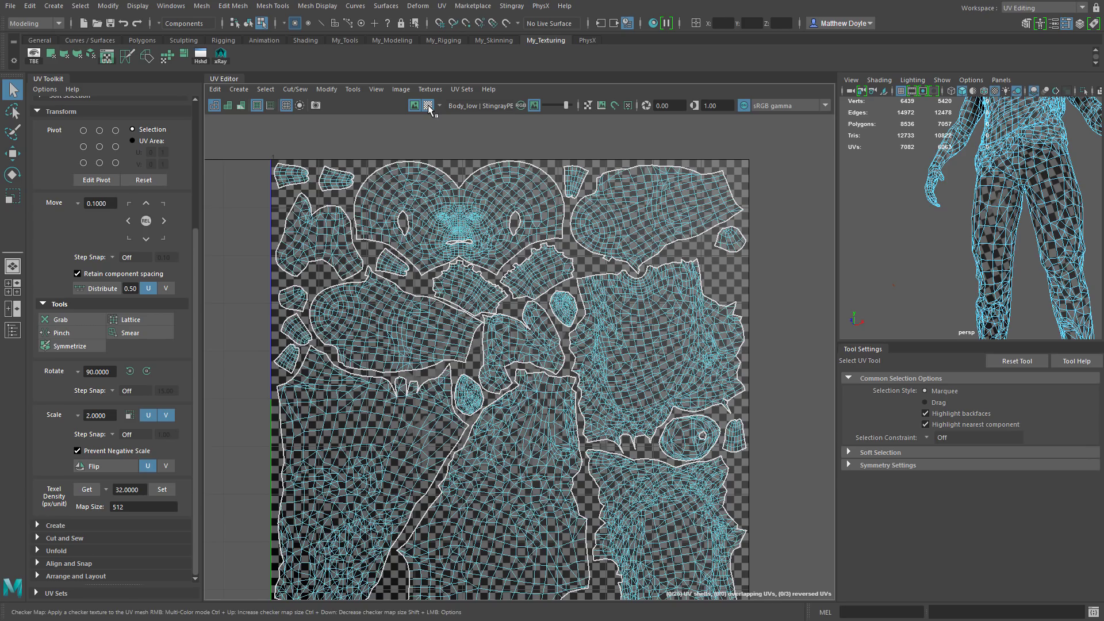
pyautogui.scroll(5, 950, 251)
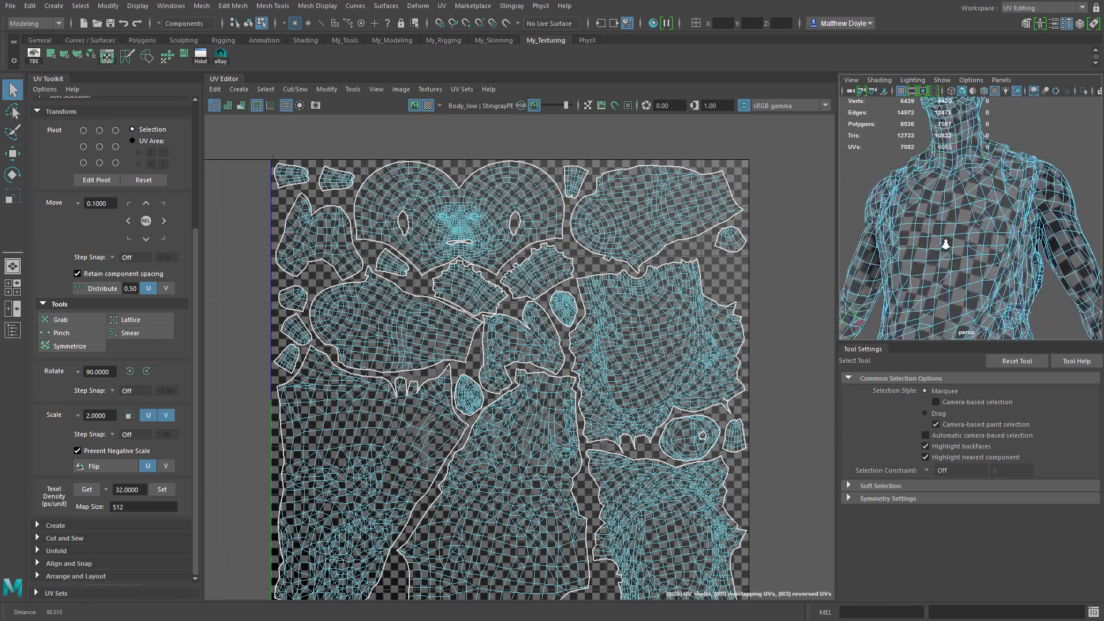
pyautogui.scroll(3, 951, 251)
pyautogui.click(956, 235)
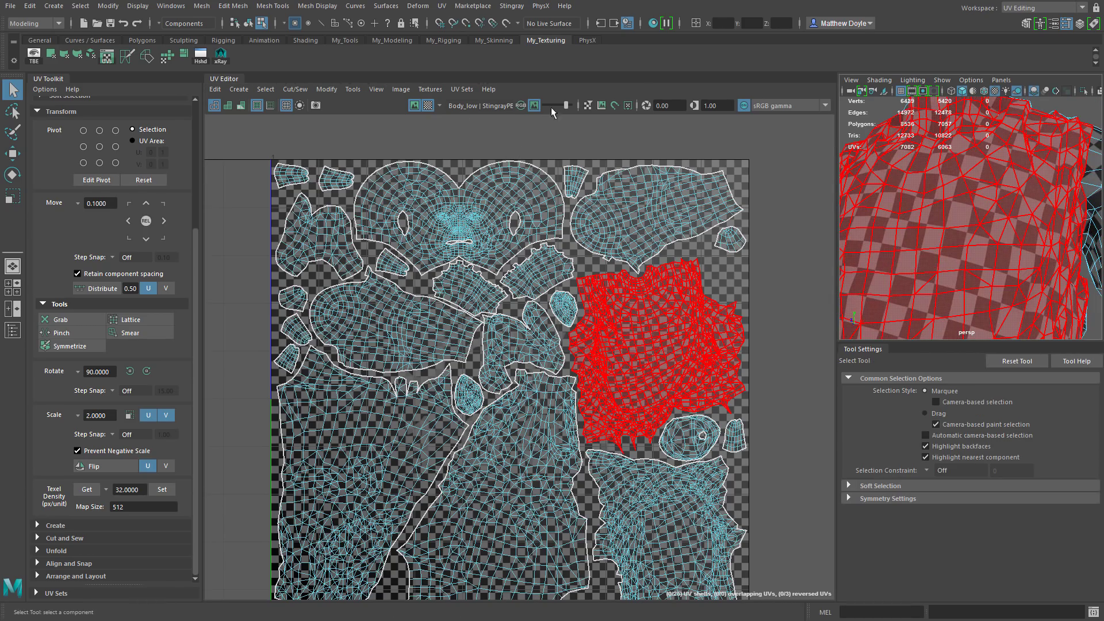
pyautogui.moveTo(557, 106)
pyautogui.mouseDown()
pyautogui.moveTo(577, 108)
pyautogui.moveTo(561, 109)
pyautogui.mouseUp()
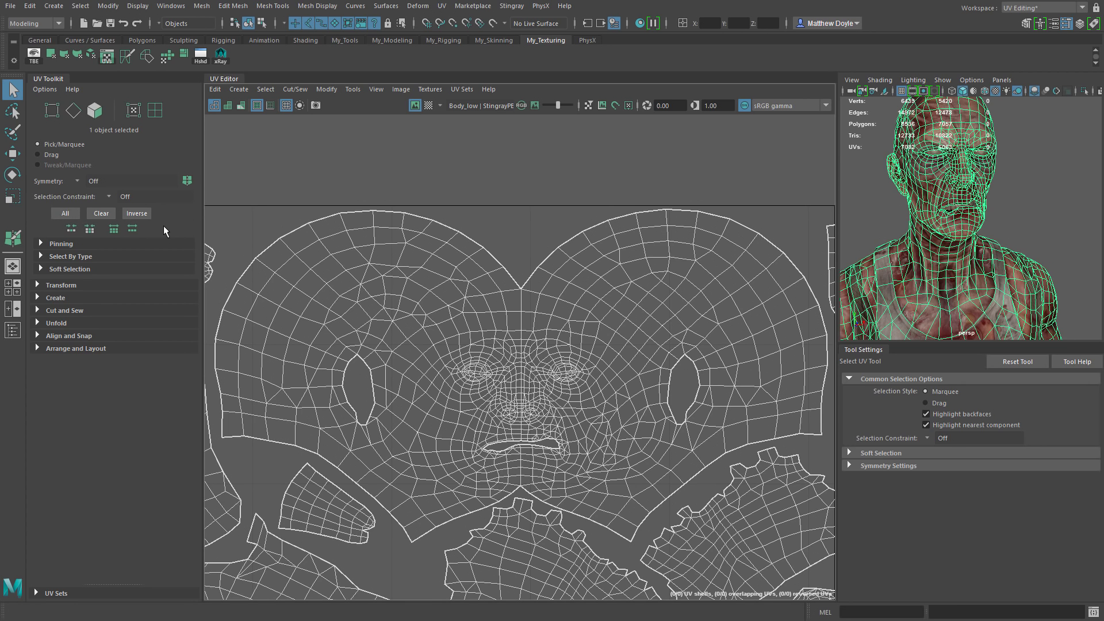
# Step: Open the selection constraint options, then select a face on the zombie's cheek in 3D
pyautogui.click(112, 197)
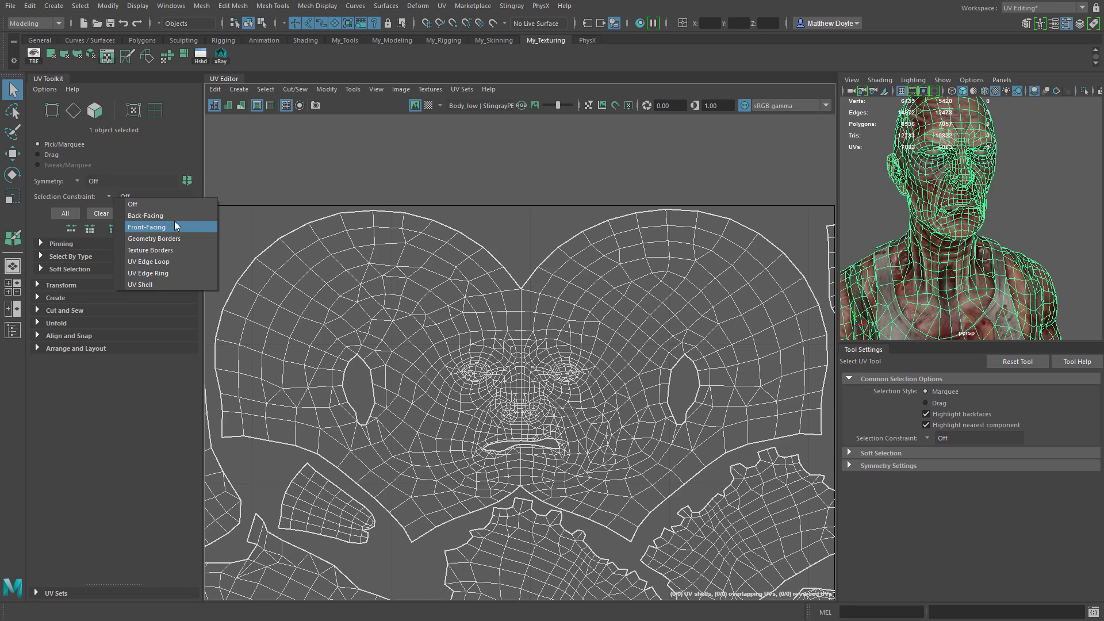
pyautogui.moveTo(906, 219)
pyautogui.keyDown('alt'); pyautogui.mouseDown()
pyautogui.moveTo(941, 222)
pyautogui.moveTo(878, 190)
pyautogui.moveTo(910, 221)
pyautogui.mouseUp(); pyautogui.keyUp('alt')
pyautogui.rightClick(910, 218)
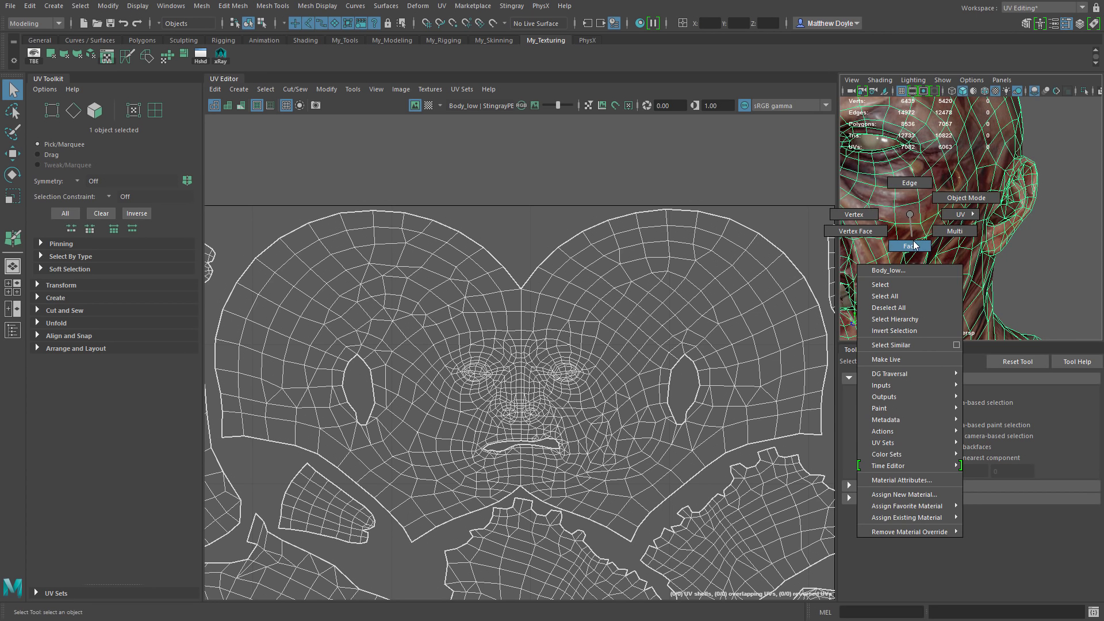
pyautogui.click(910, 246)
pyautogui.click(906, 215)
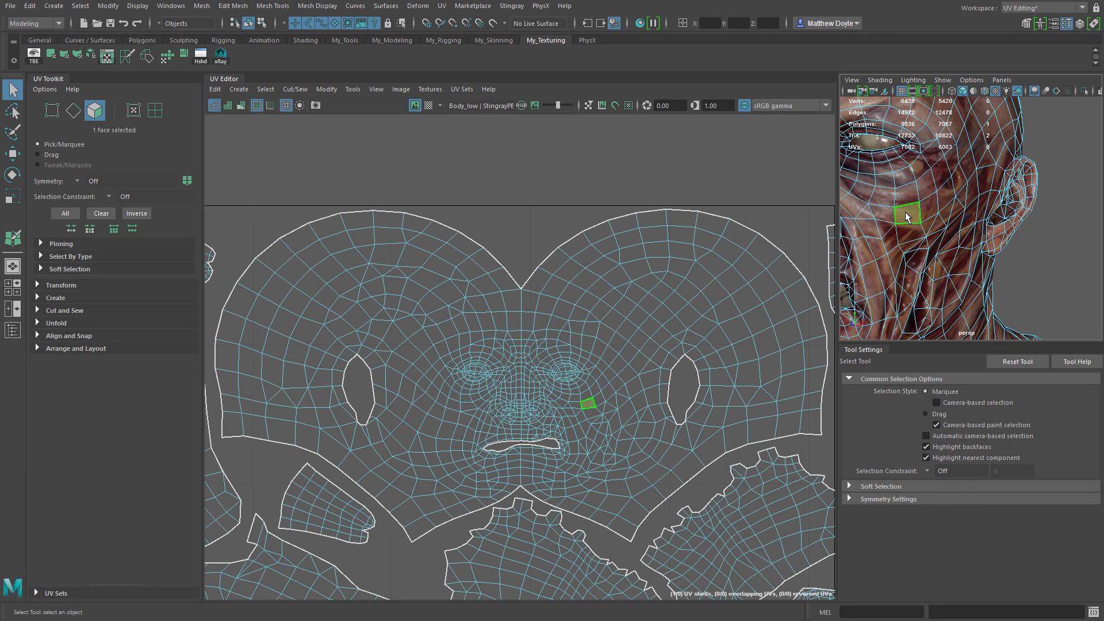
# Step: Reverse the cheek face's normal, frame it in view, then deselect it
pyautogui.click(330, 8)
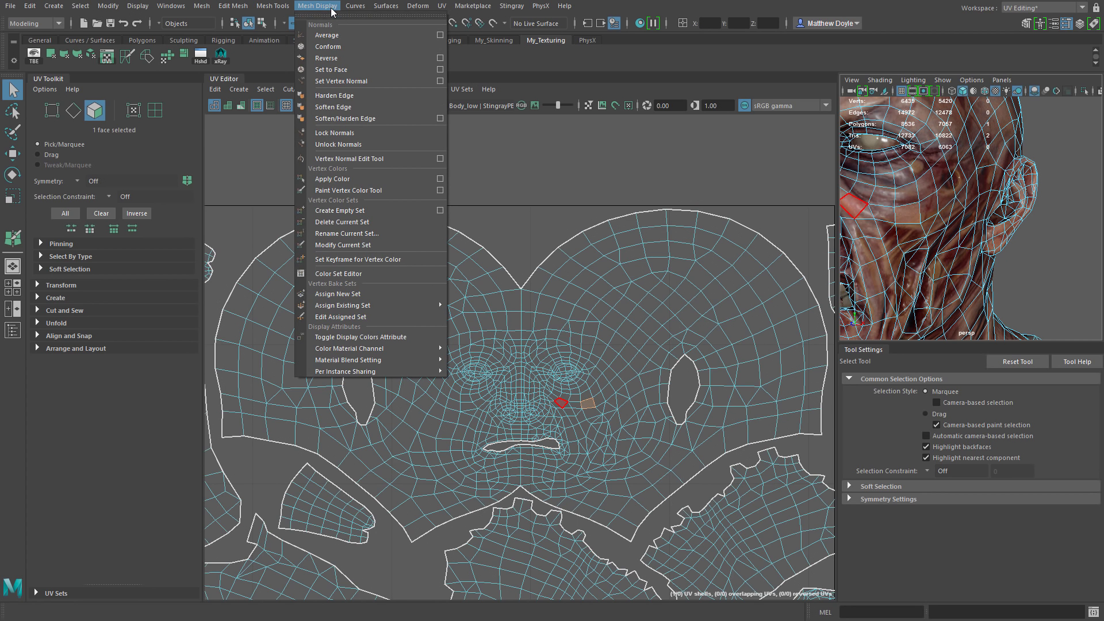
pyautogui.click(327, 58)
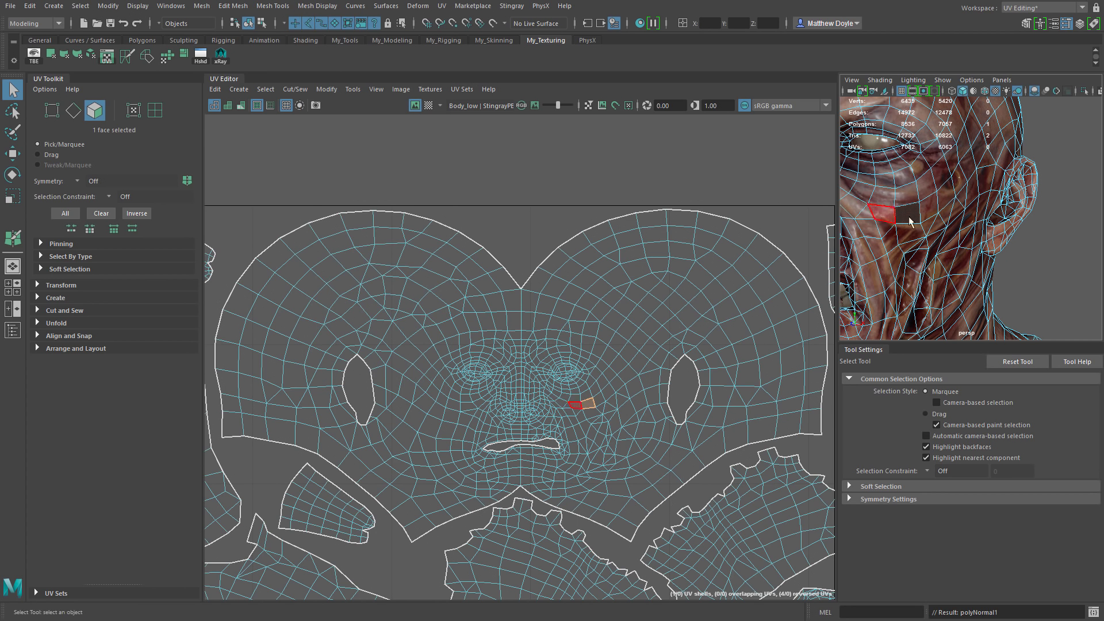
pyautogui.press('f')
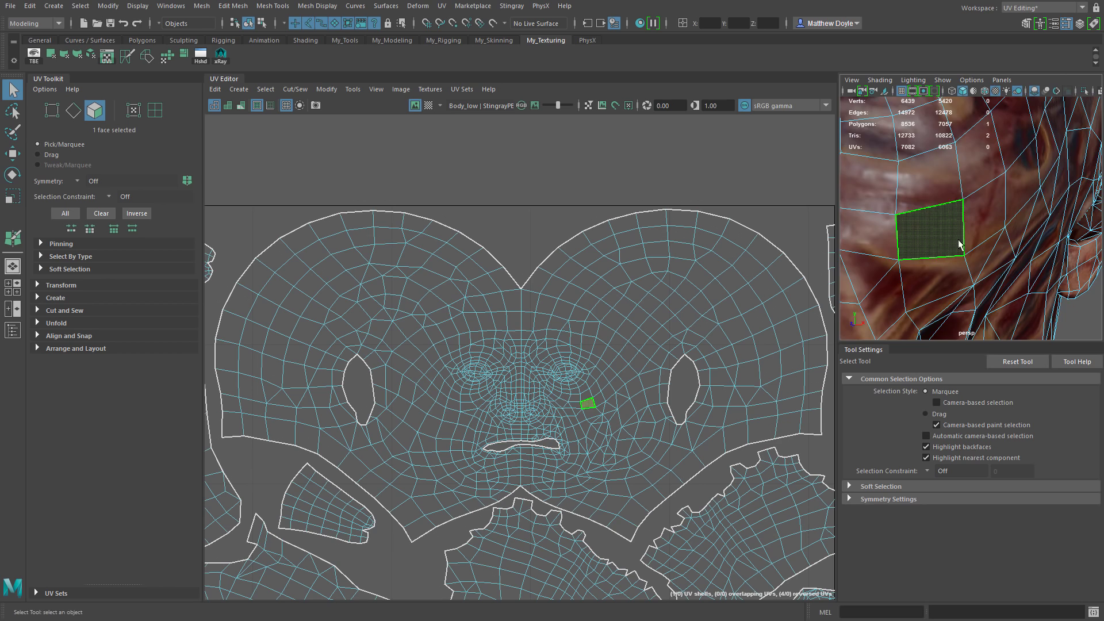
pyautogui.scroll(-3, 961, 248)
pyautogui.click(1062, 297)
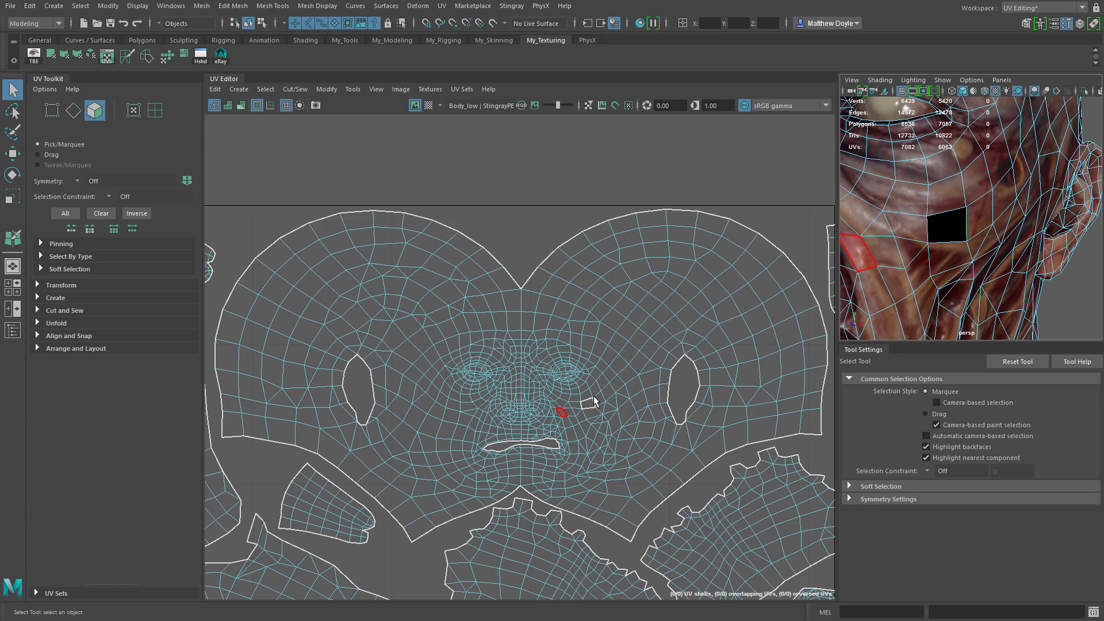
pyautogui.scroll(4, 593, 391)
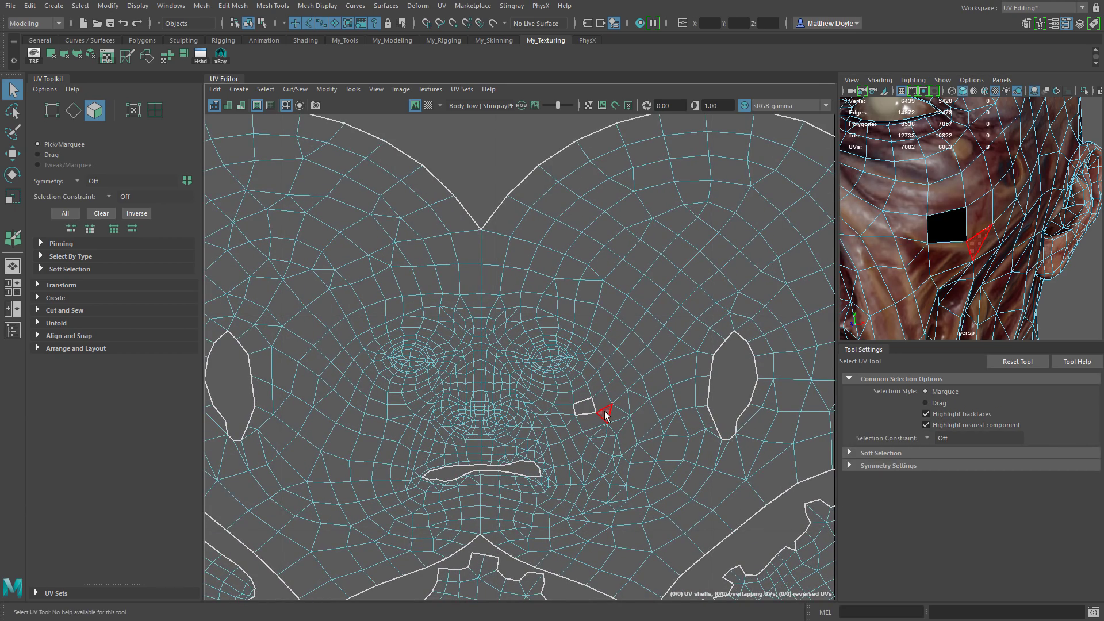
# Step: Toggle texture borders off and on, then box-select faces with the Back-Facing constraint
pyautogui.click(257, 108)
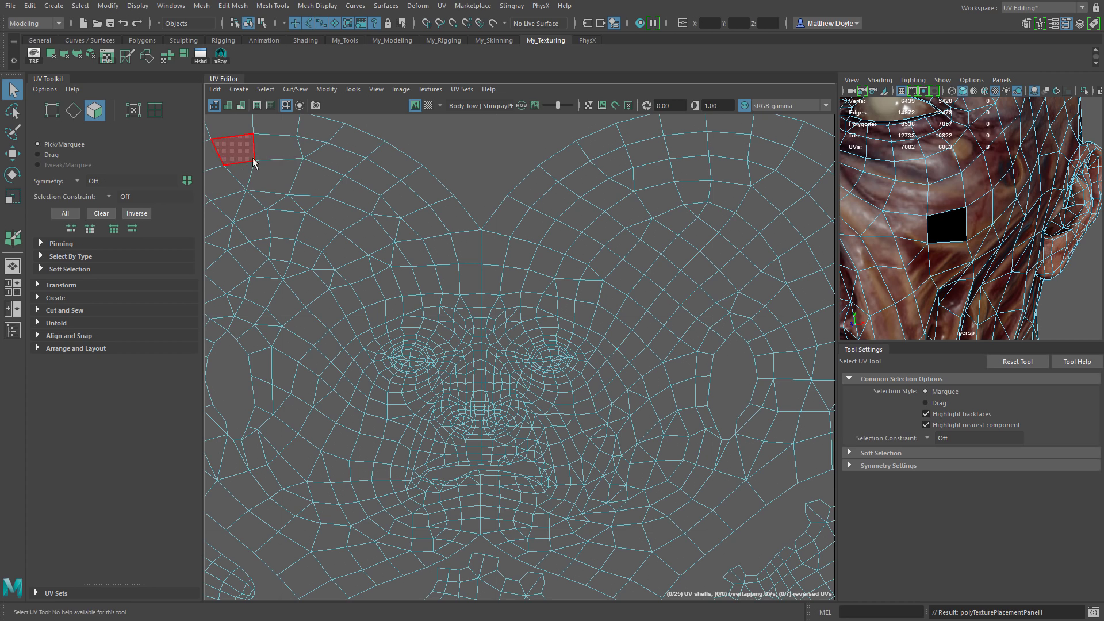
pyautogui.click(257, 107)
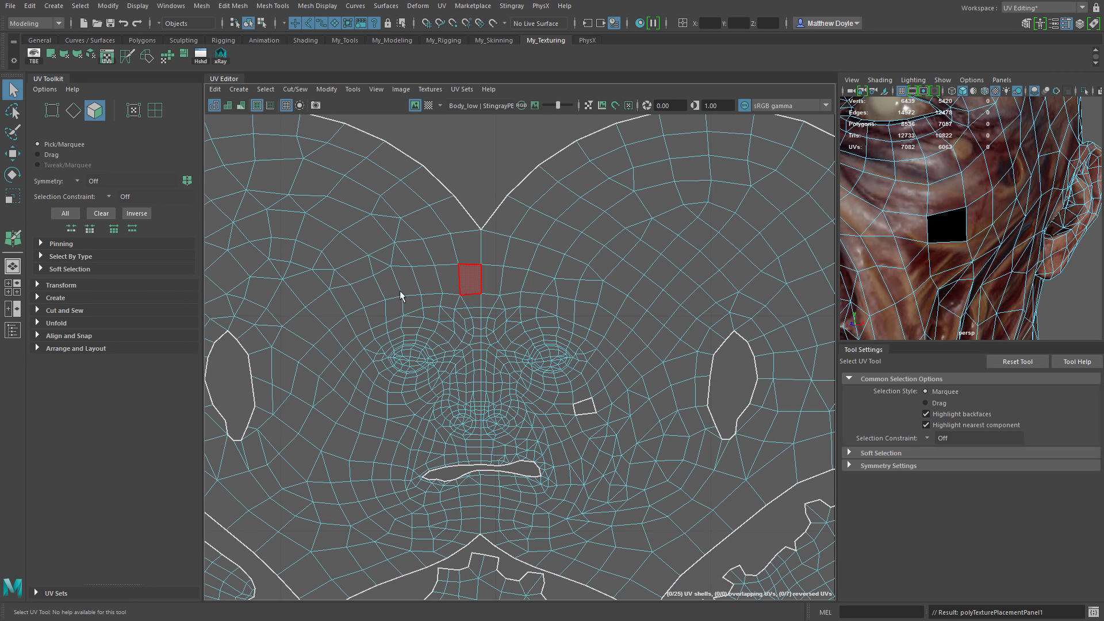
pyautogui.click(108, 196)
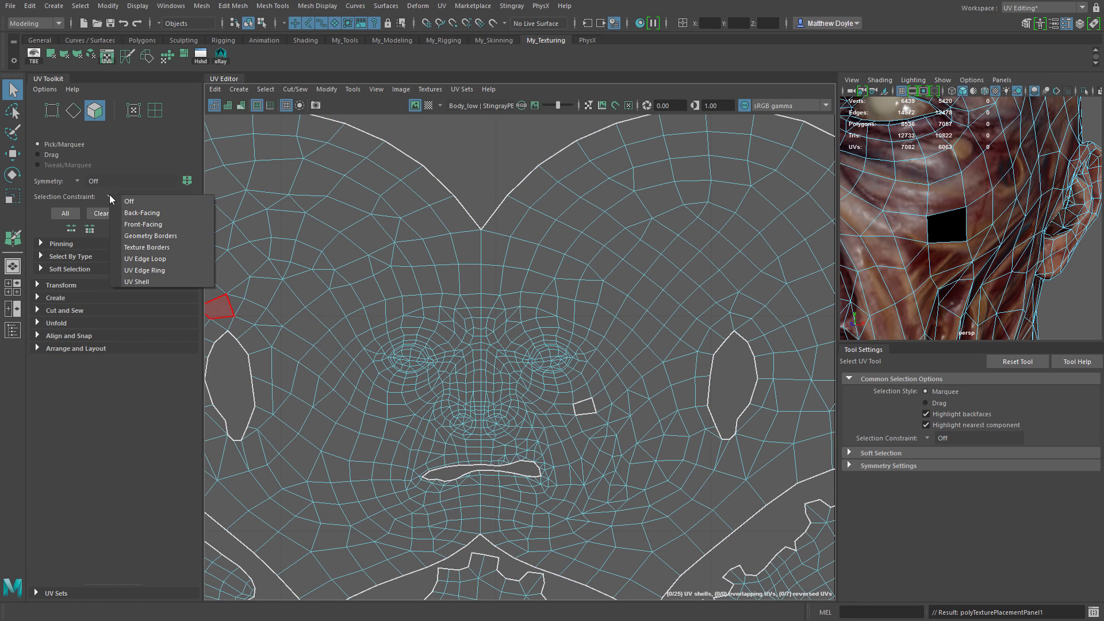
pyautogui.click(141, 212)
pyautogui.scroll(-6, 403, 317)
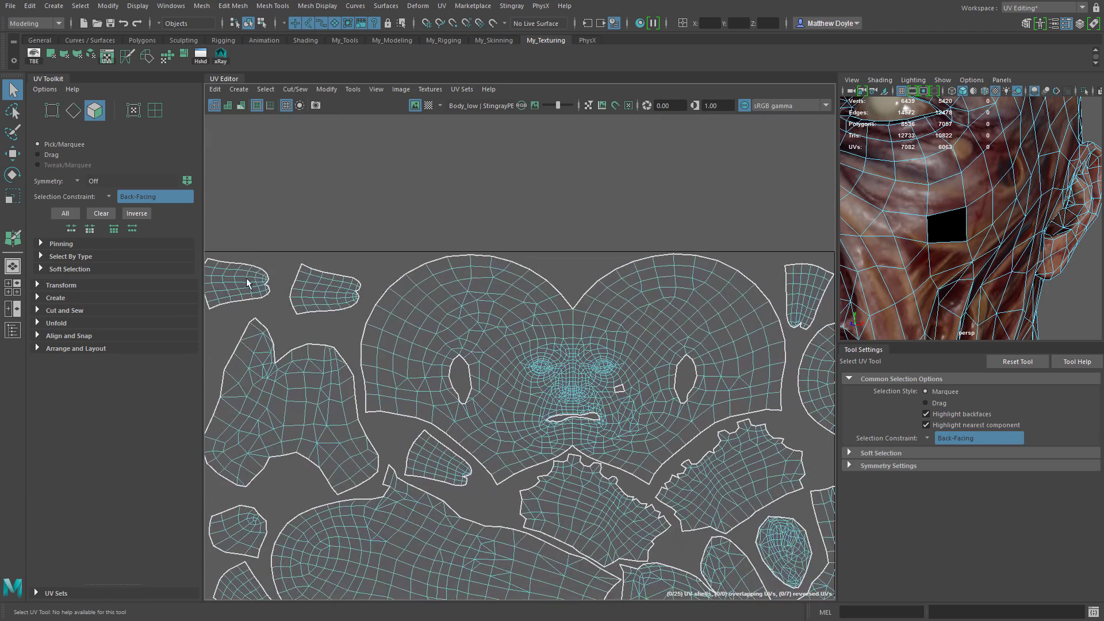
pyautogui.moveTo(244, 199); pyautogui.dragTo(908, 616)
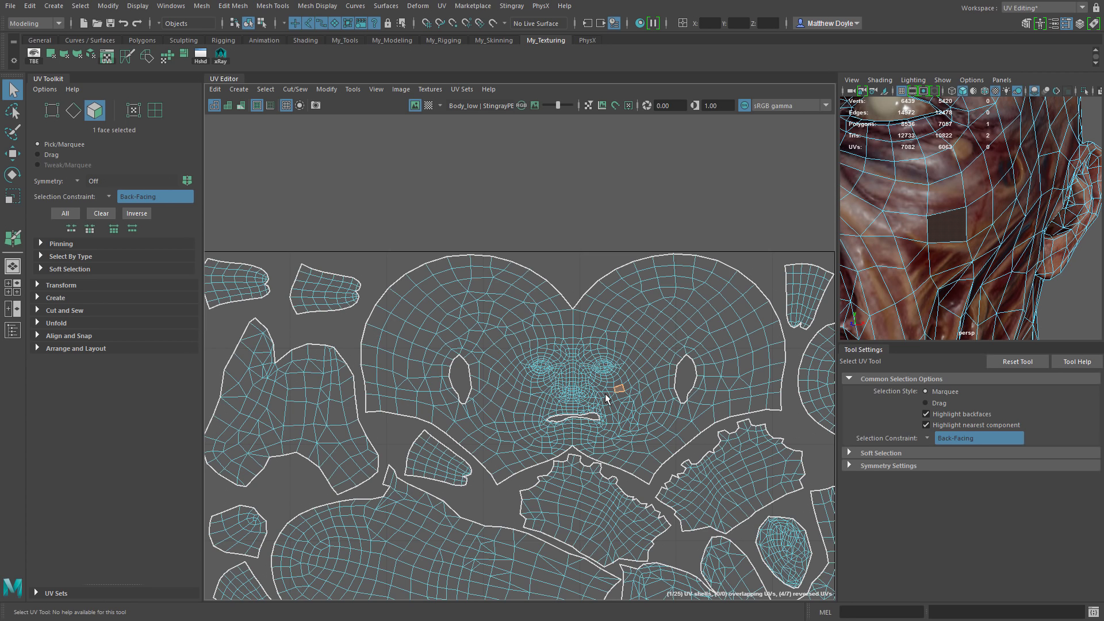
# Step: Switch the selection constraint to Front-Facing and marquee-select faces across the UV layout
pyautogui.click(110, 198)
pyautogui.click(173, 232)
pyautogui.moveTo(240, 184); pyautogui.dragTo(831, 599)
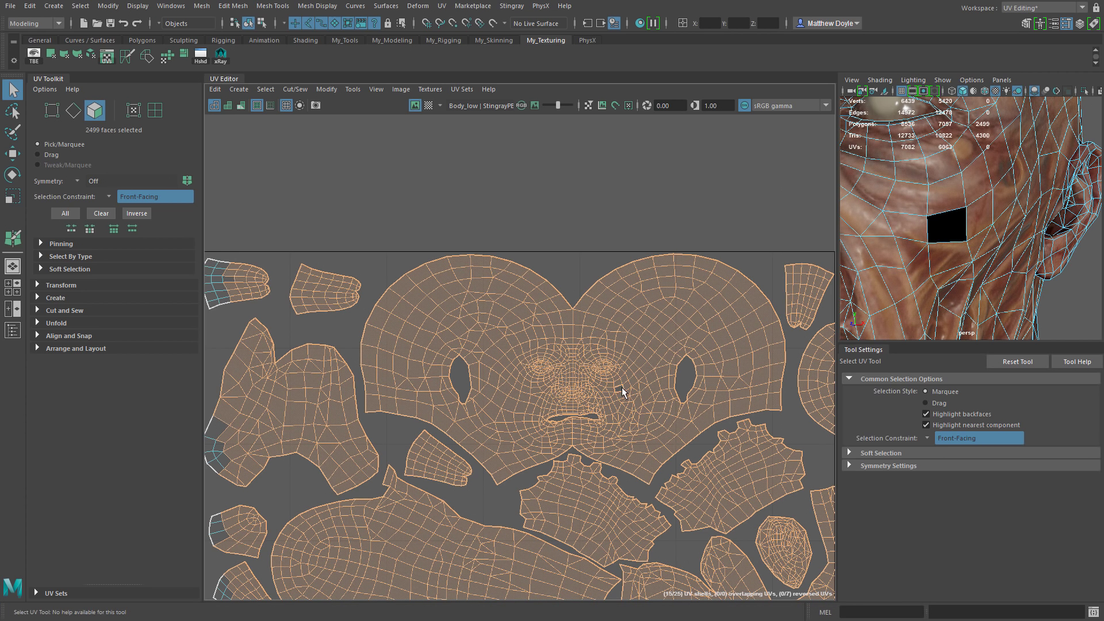
pyautogui.click(108, 196)
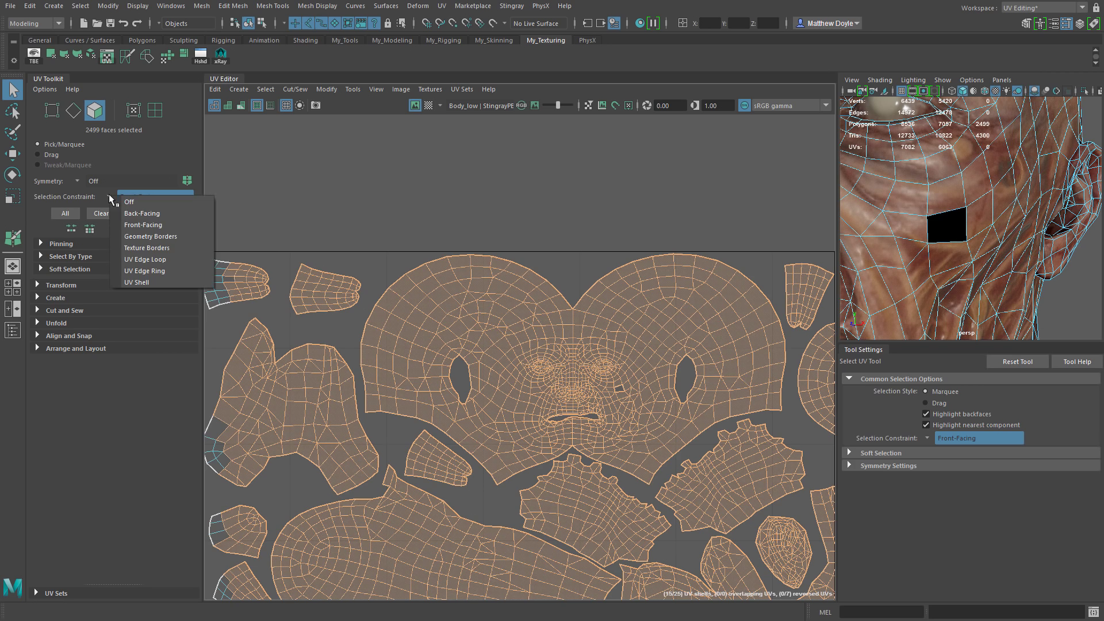
pyautogui.click(214, 197)
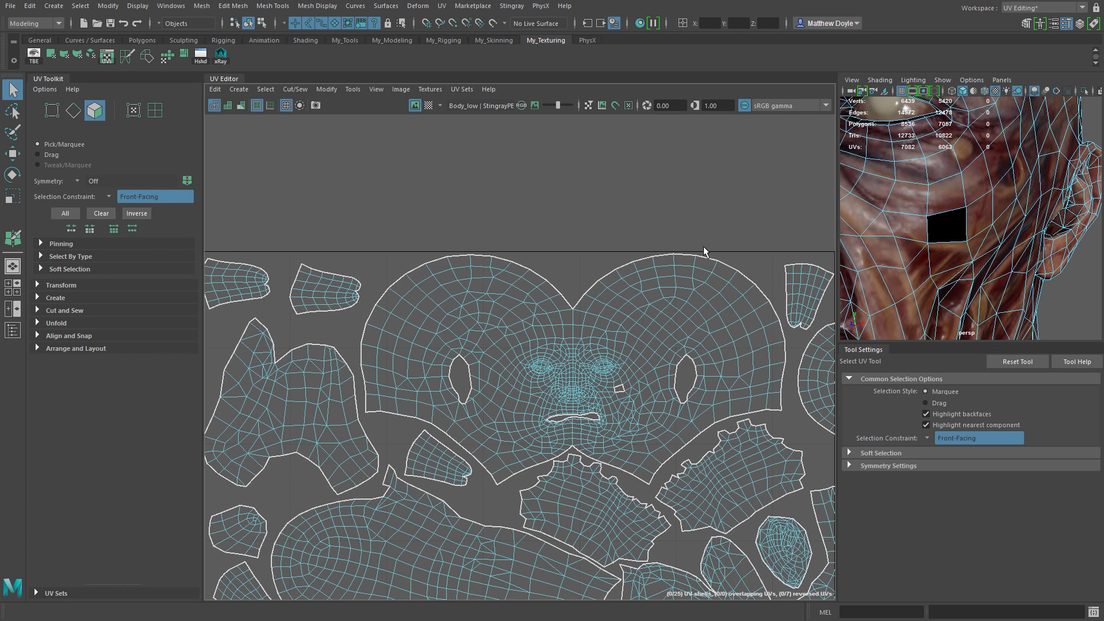
# Step: Pick a single face, then marquee-select the head shells' front-facing faces and clear the selection
pyautogui.click(861, 214)
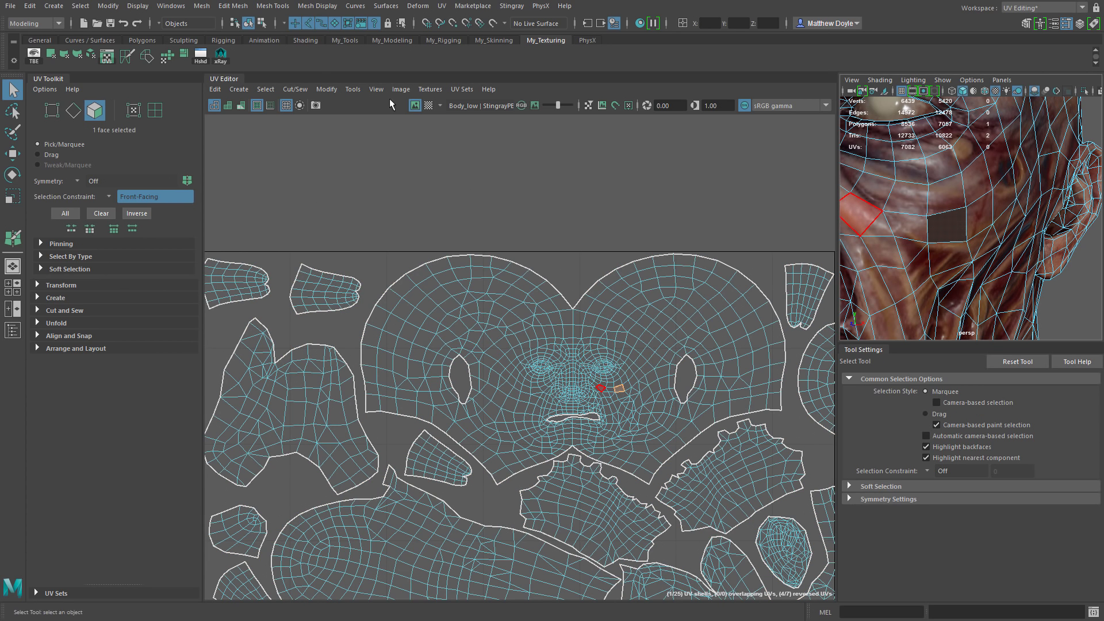
pyautogui.click(316, 7)
pyautogui.click(533, 153)
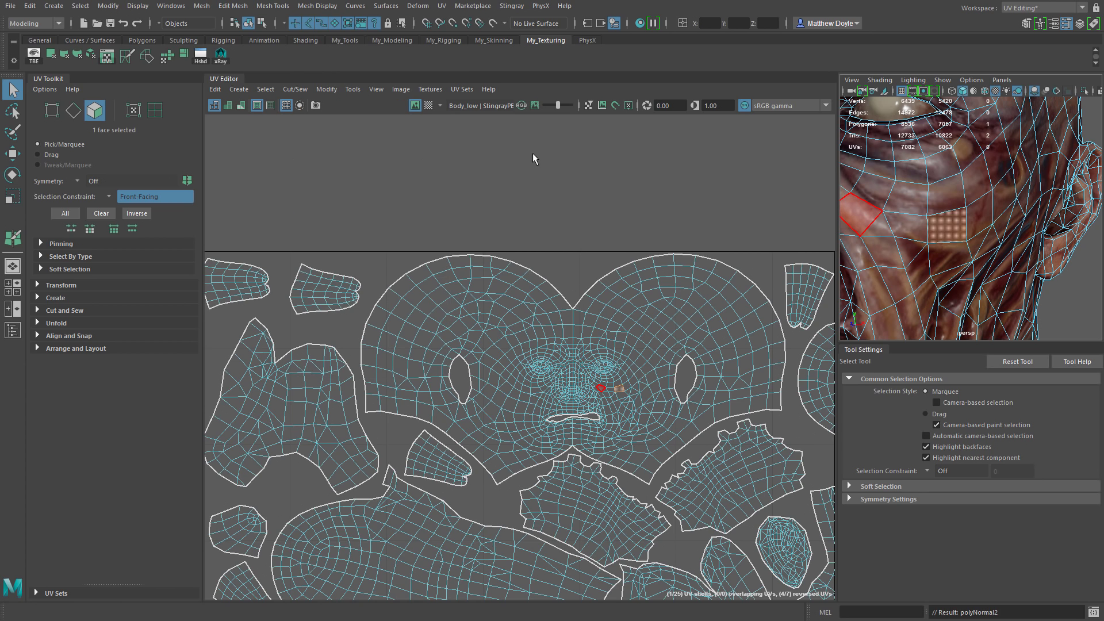
pyautogui.moveTo(325, 172); pyautogui.dragTo(785, 539)
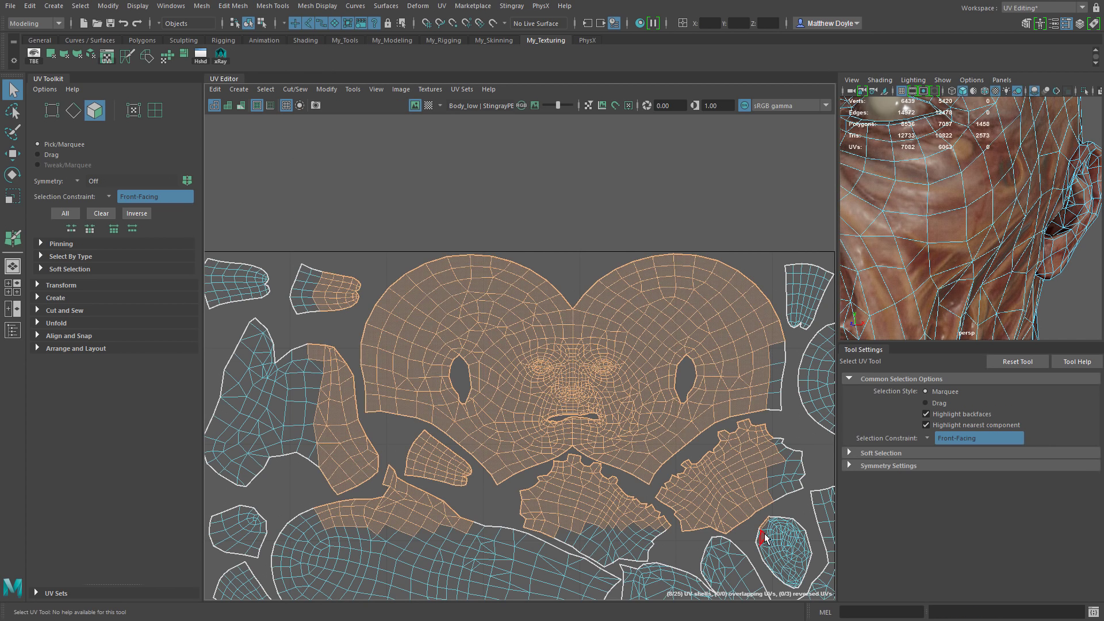
pyautogui.click(509, 215)
# Step: Set the selection constraint to Geometry Borders, then to Texture Borders
pyautogui.click(110, 195)
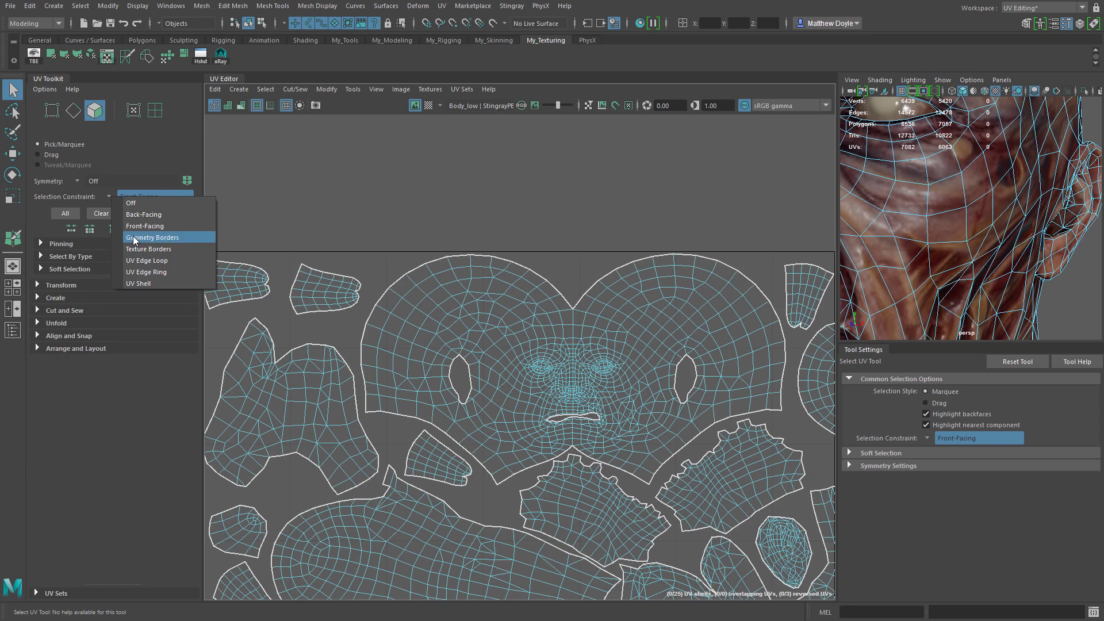
pyautogui.click(133, 237)
pyautogui.scroll(3, 555, 489)
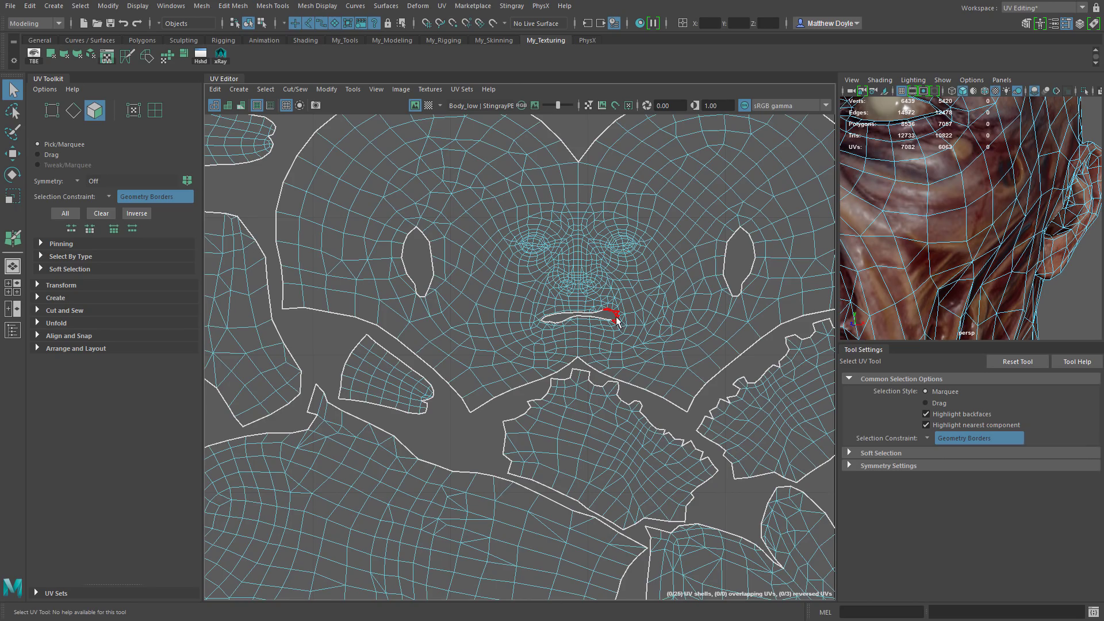
pyautogui.scroll(4, 616, 316)
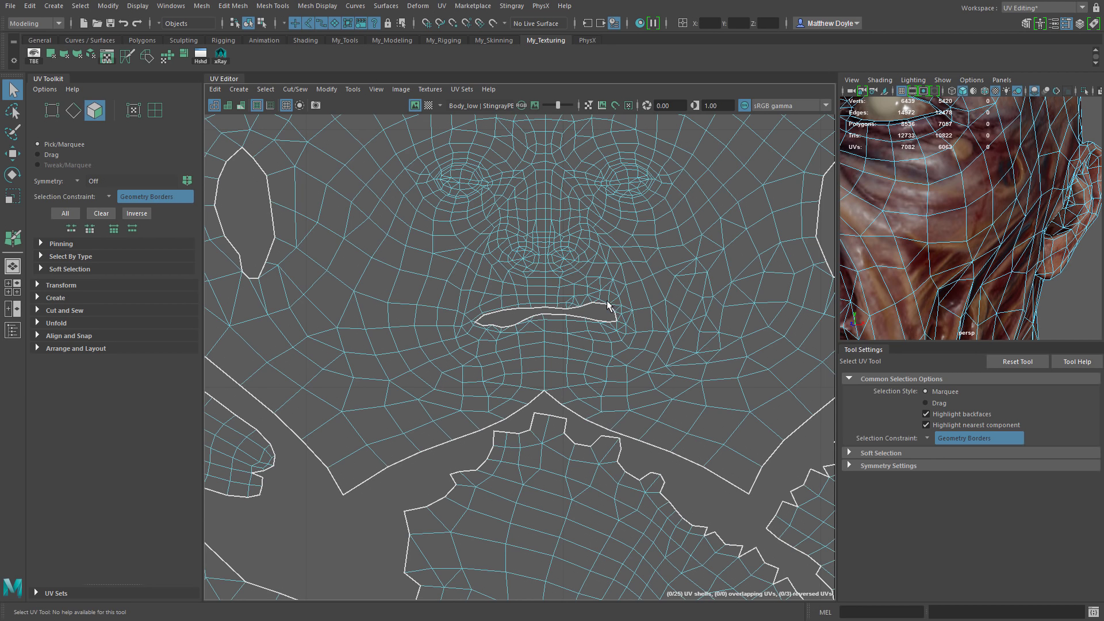
pyautogui.click(108, 196)
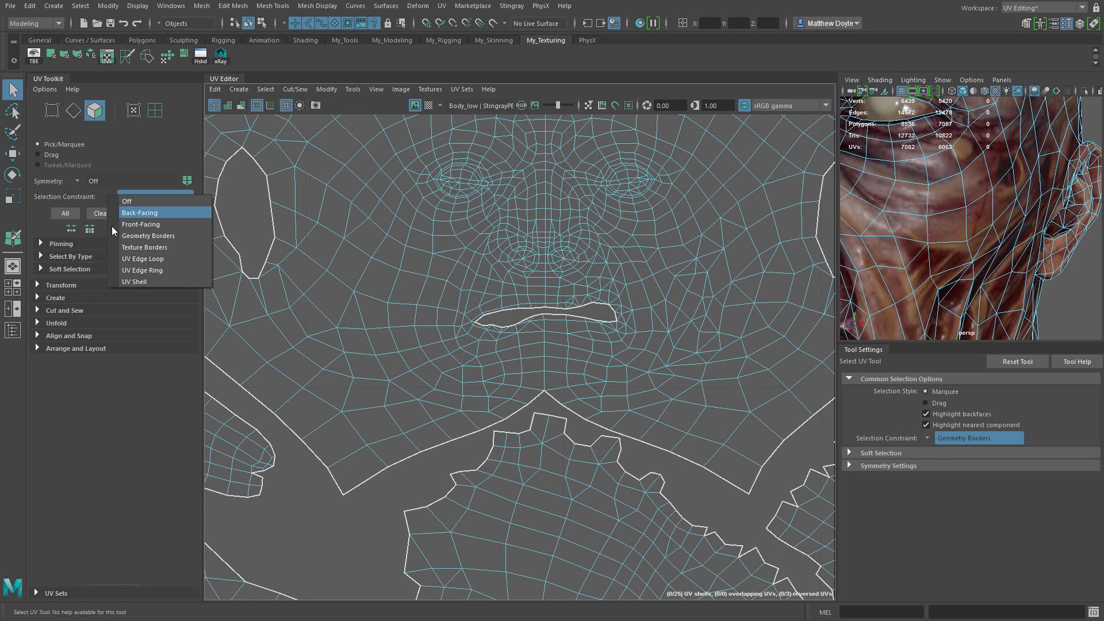
pyautogui.click(129, 247)
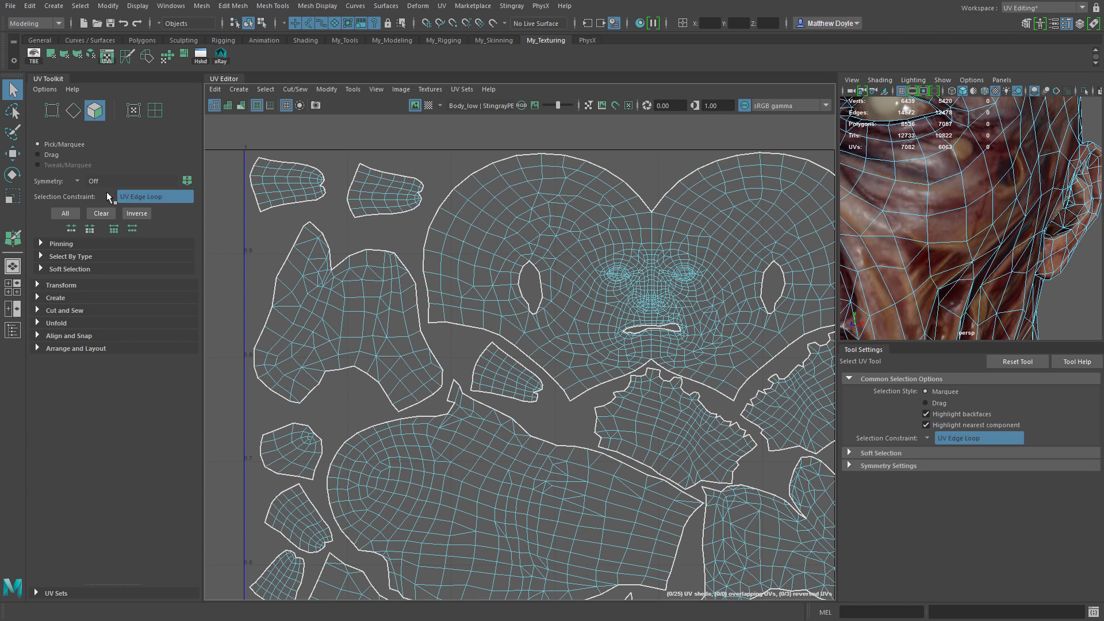
# Step: Constrain selection to UV Shell and pick the left, bottom and head shells
pyautogui.scroll(2, 106, 194)
pyautogui.click(109, 196)
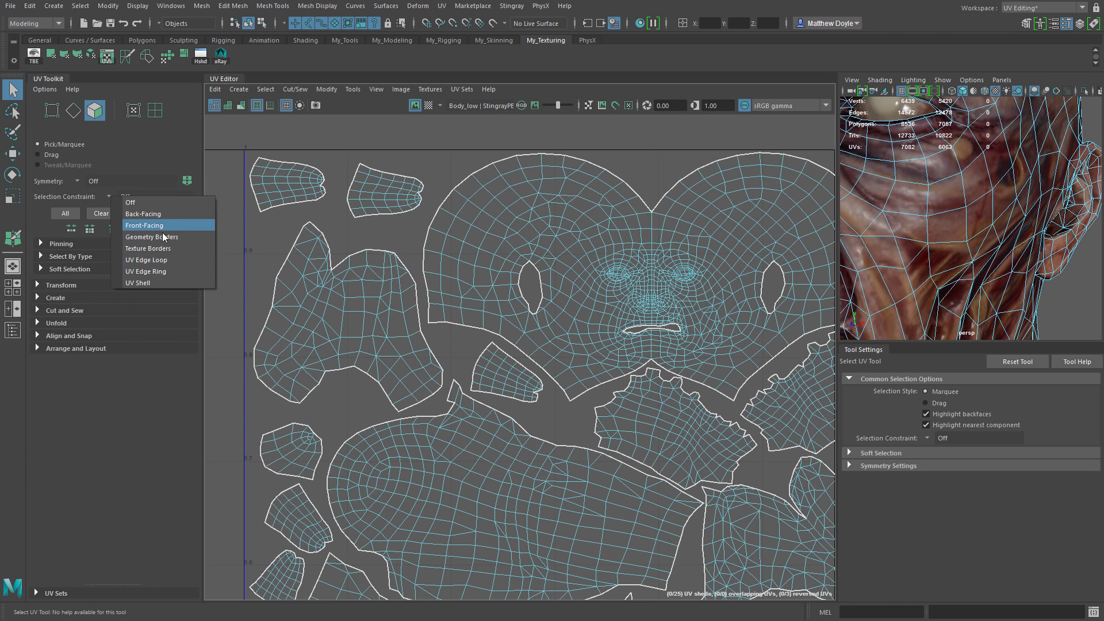
pyautogui.click(146, 282)
pyautogui.click(348, 314)
pyautogui.click(537, 492)
pyautogui.click(533, 249)
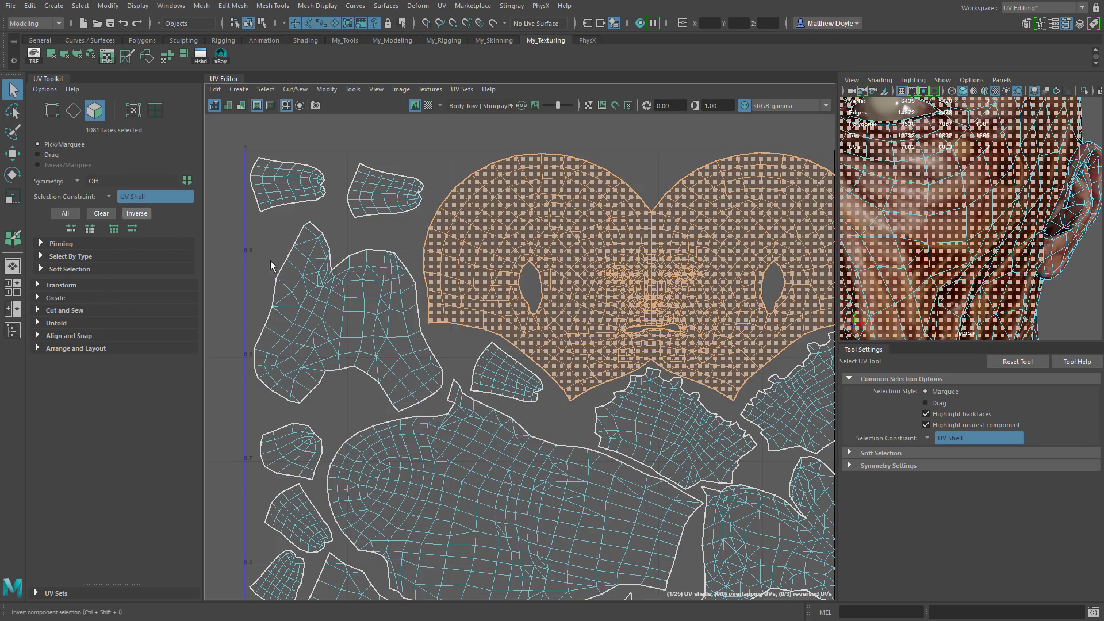
# Step: Marquee-select all shells in the 0-1 space, then clear the selection
pyautogui.scroll(-3, 369, 301)
pyautogui.scroll(2, 467, 298)
pyautogui.scroll(-3, 467, 298)
pyautogui.moveTo(308, 150); pyautogui.dragTo(828, 599)
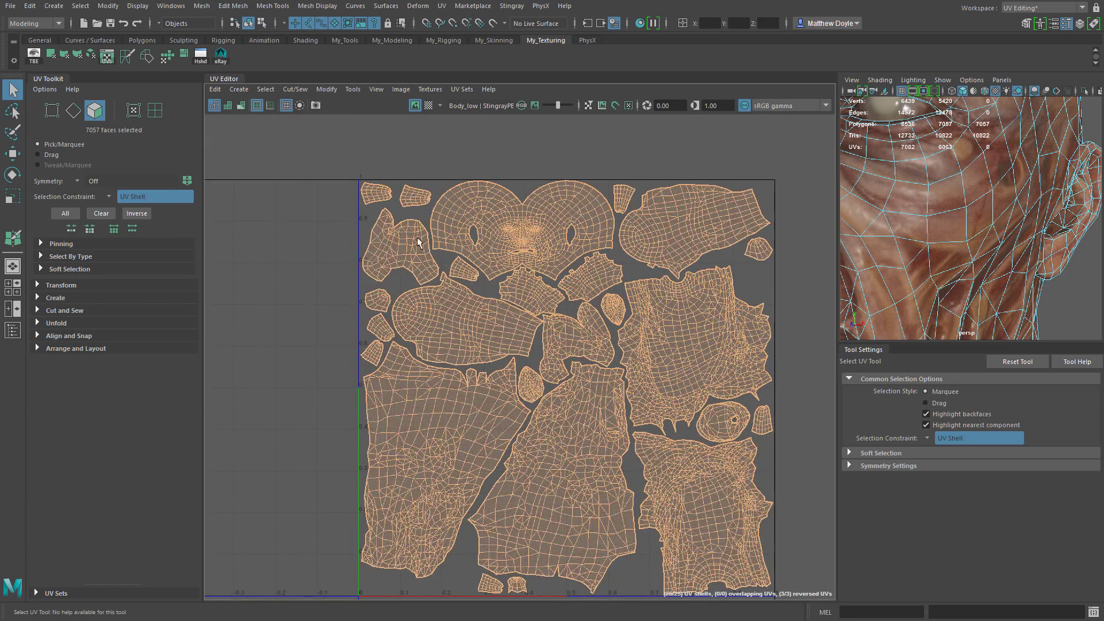
pyautogui.click(288, 170)
pyautogui.click(65, 213)
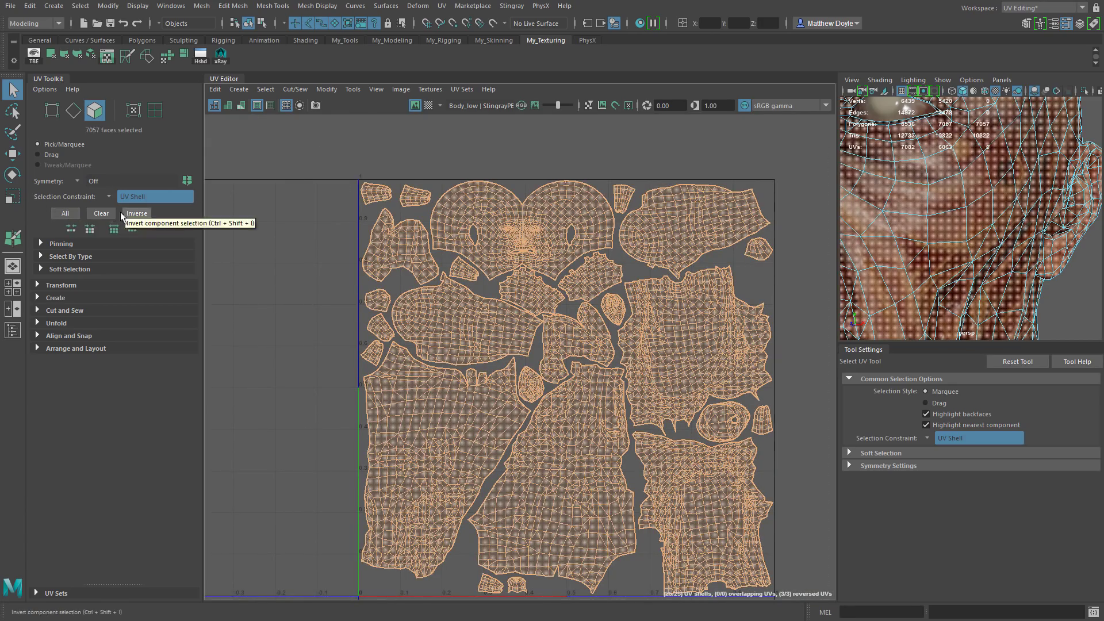
pyautogui.click(95, 212)
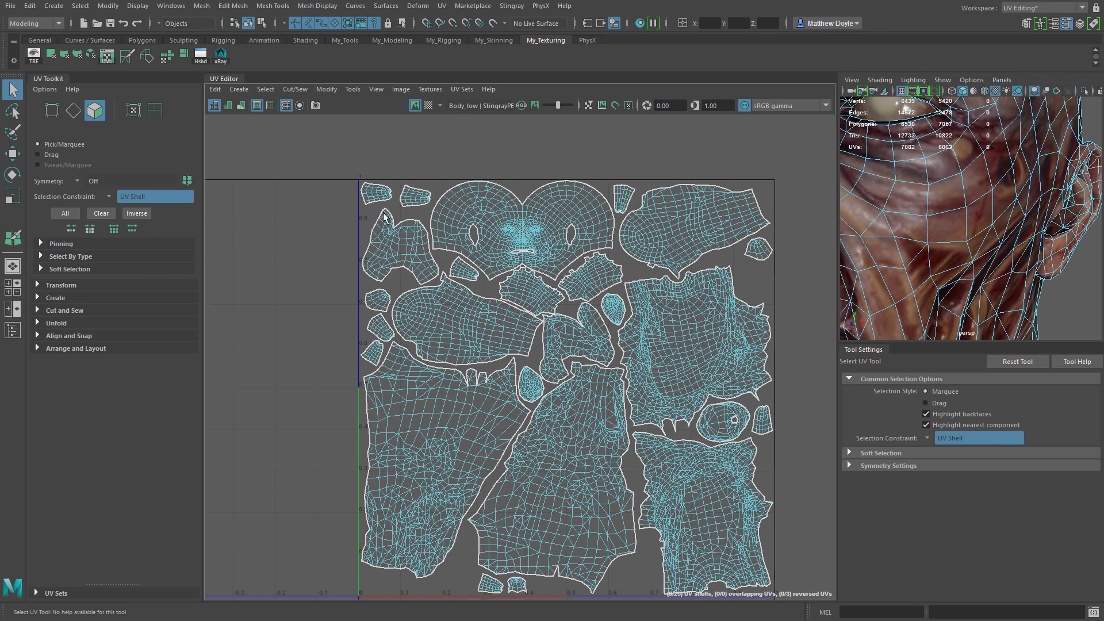
# Step: Select the head shell and invert (Ctrl+Shift+I) so every other shell is selected
pyautogui.click(535, 217)
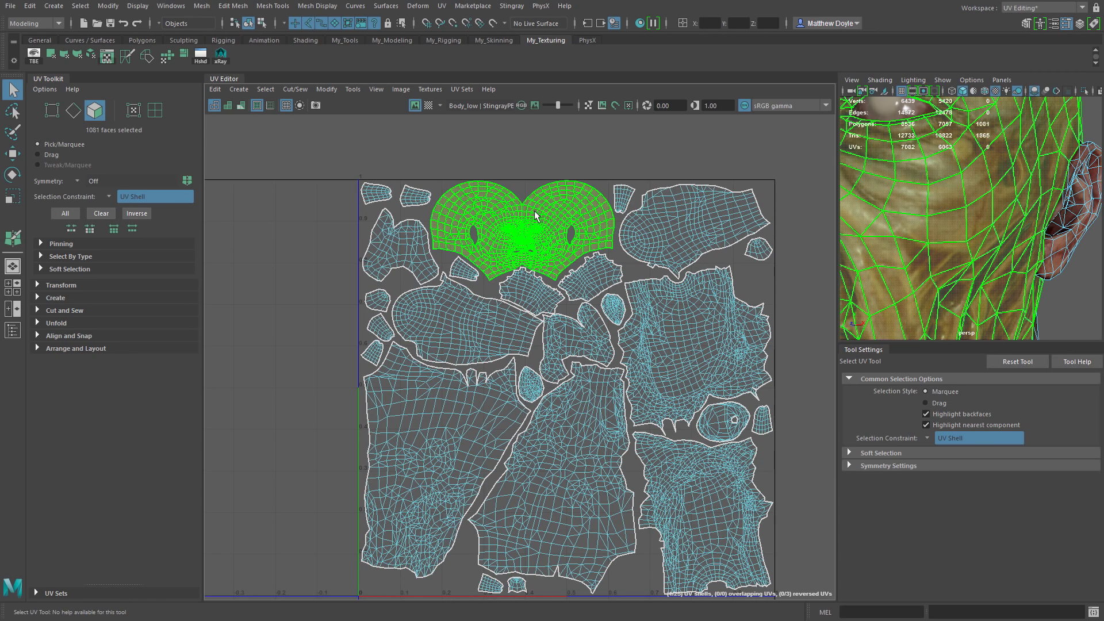
pyautogui.click(136, 212)
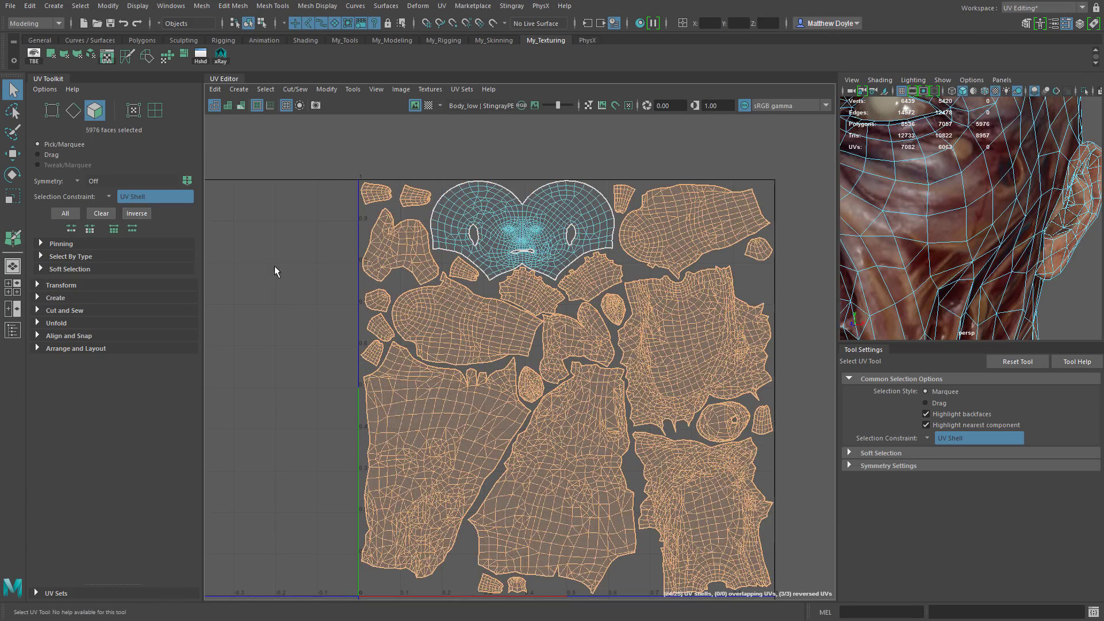
pyautogui.click(528, 221)
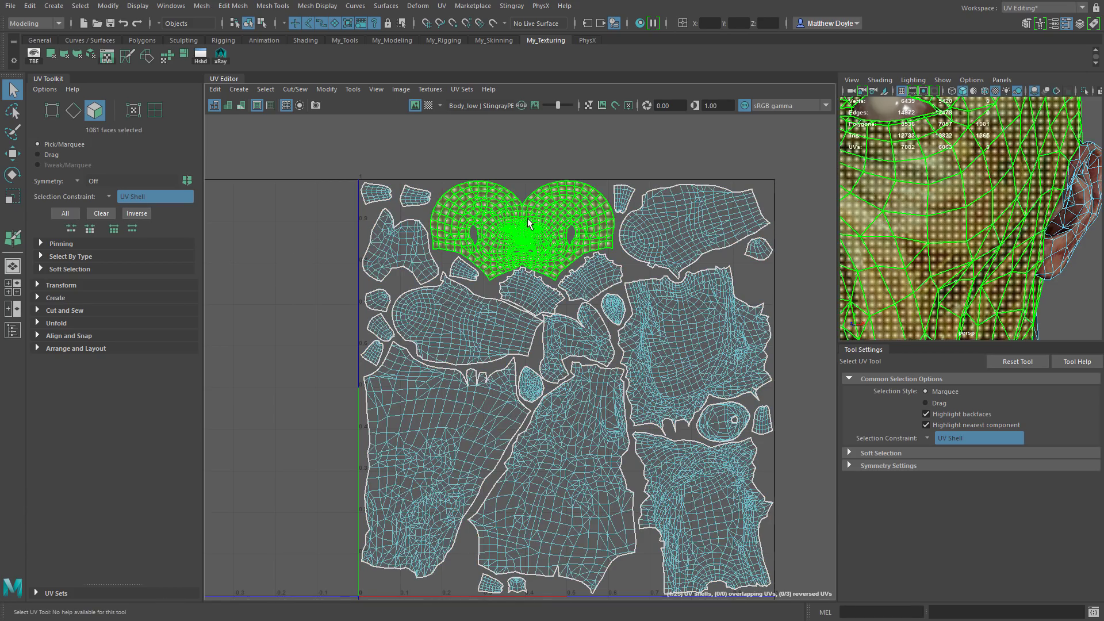
pyautogui.hotkey('ctrl', 'shift', 'i')
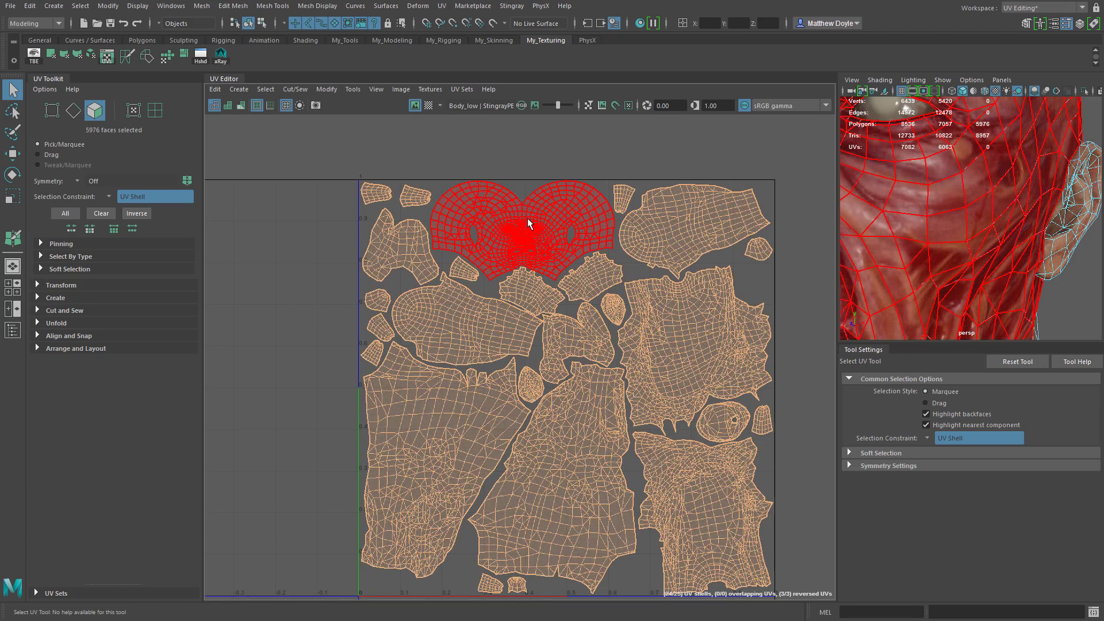
# Step: Clear the selection, turn the shell constraint off with F11, and select a forehead face loop
pyautogui.click(282, 217)
pyautogui.scroll(8, 629, 362)
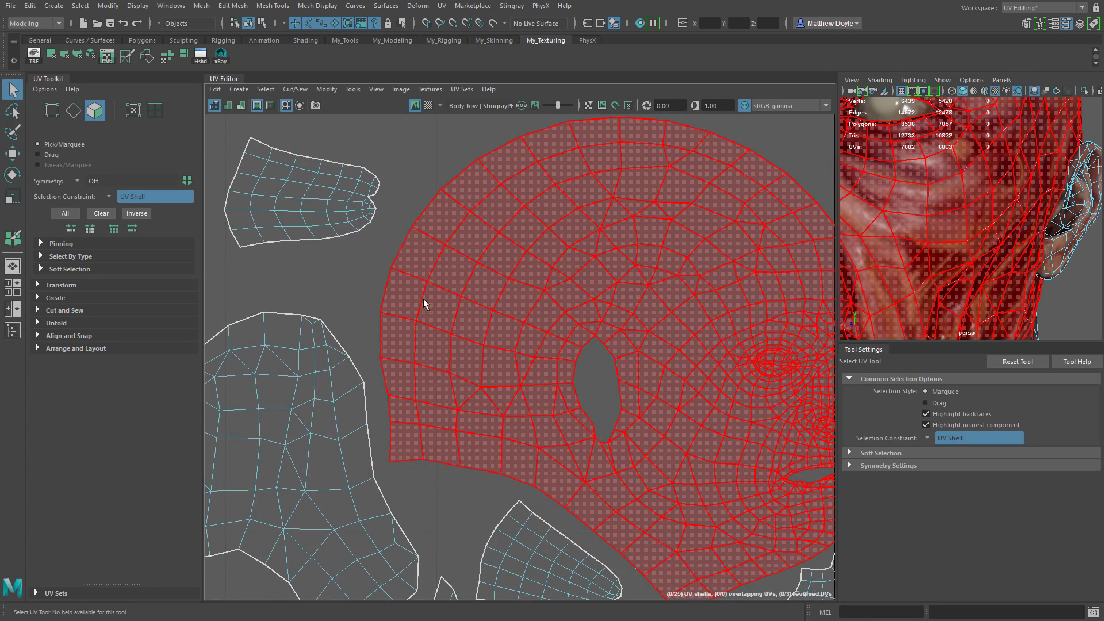
pyautogui.press('F11')
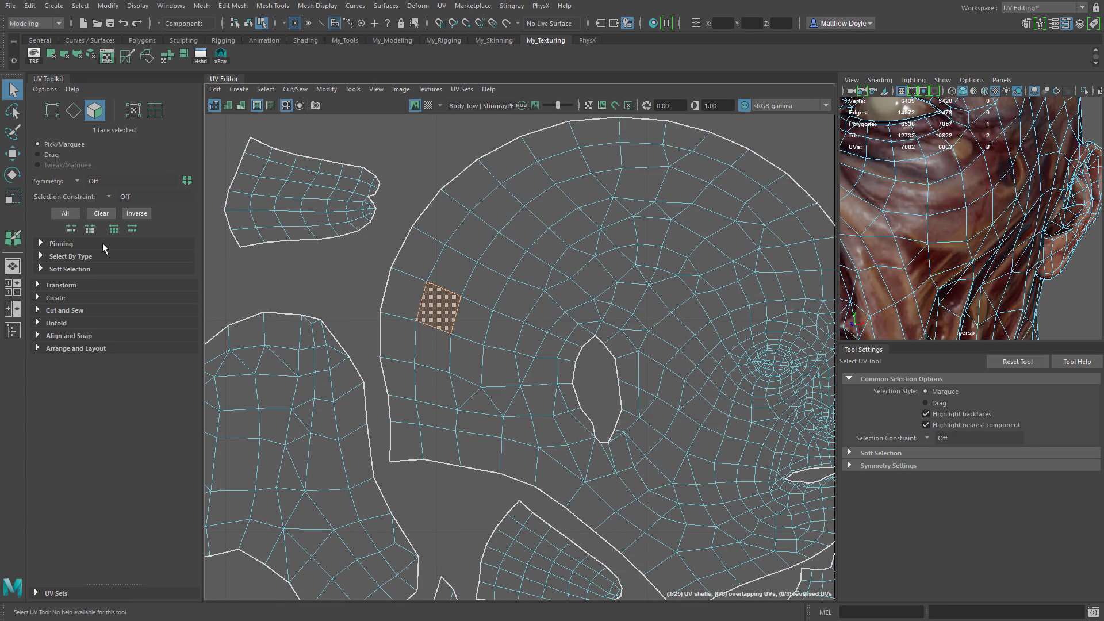
pyautogui.keyDown('shift'); pyautogui.doubleClick(571, 169); pyautogui.keyUp('shift')
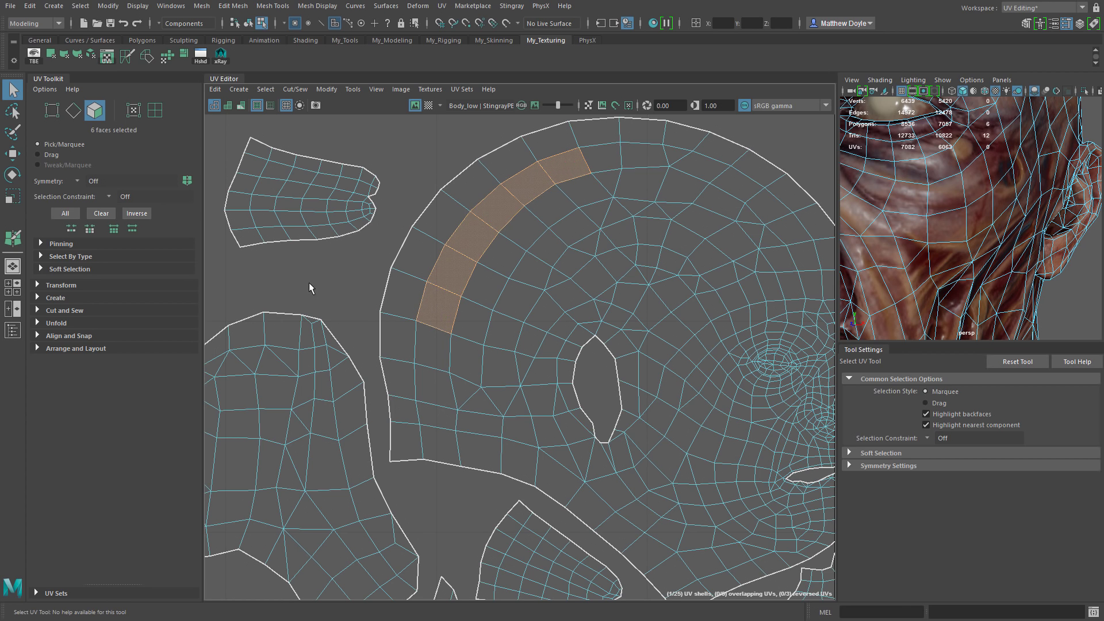
# Step: Grow the loop and selection twice each, shrink to nothing, then frame with the Move UV Tool
pyautogui.click(72, 230)
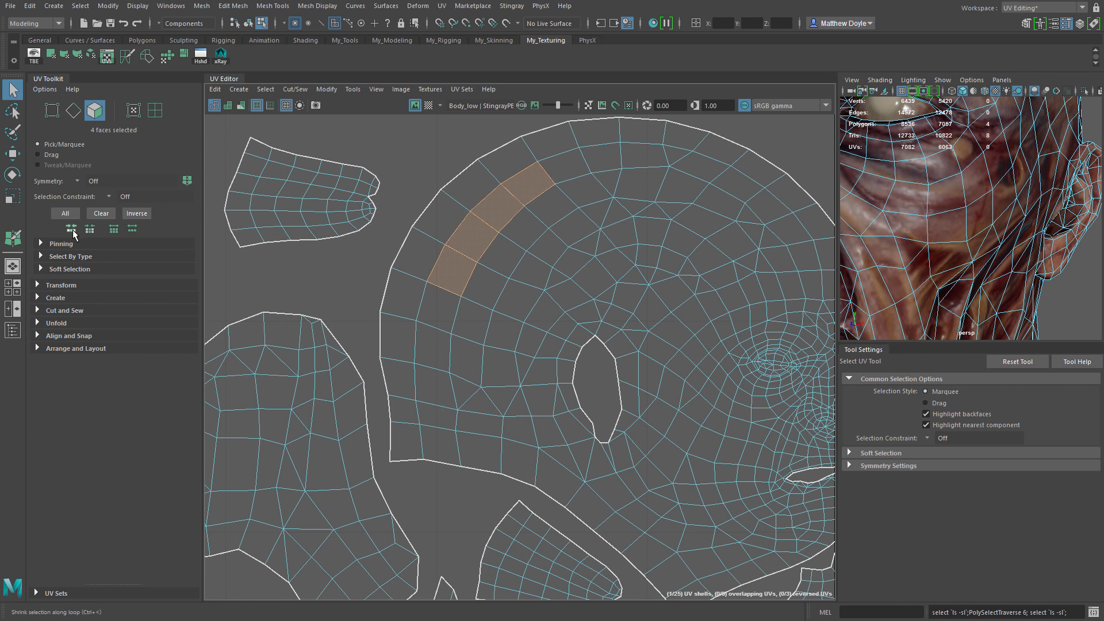
pyautogui.click(133, 229)
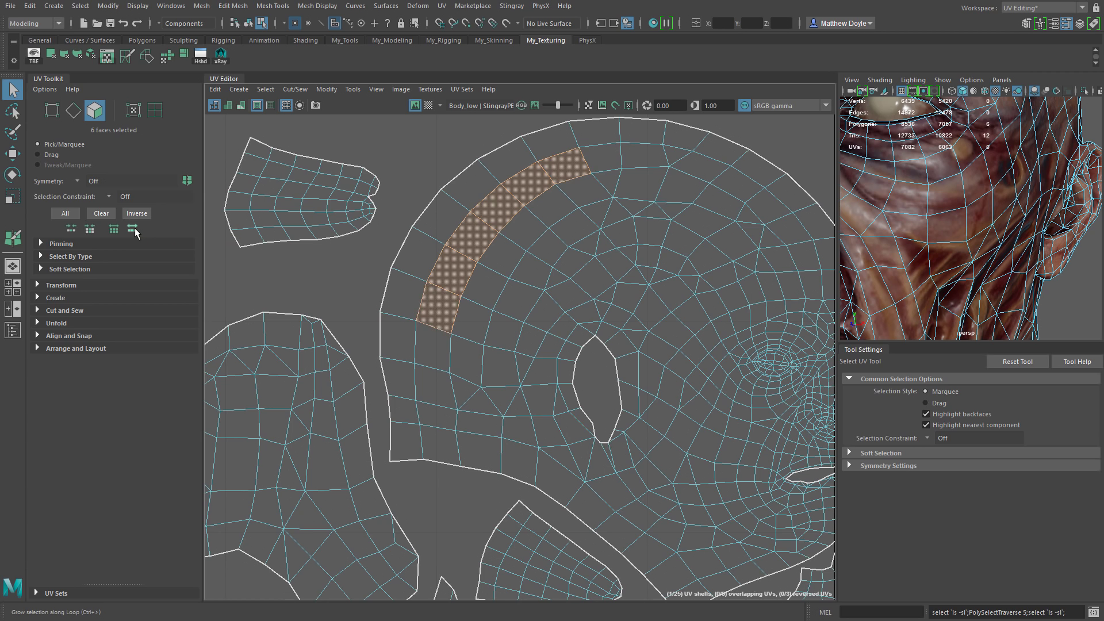
pyautogui.click(132, 230)
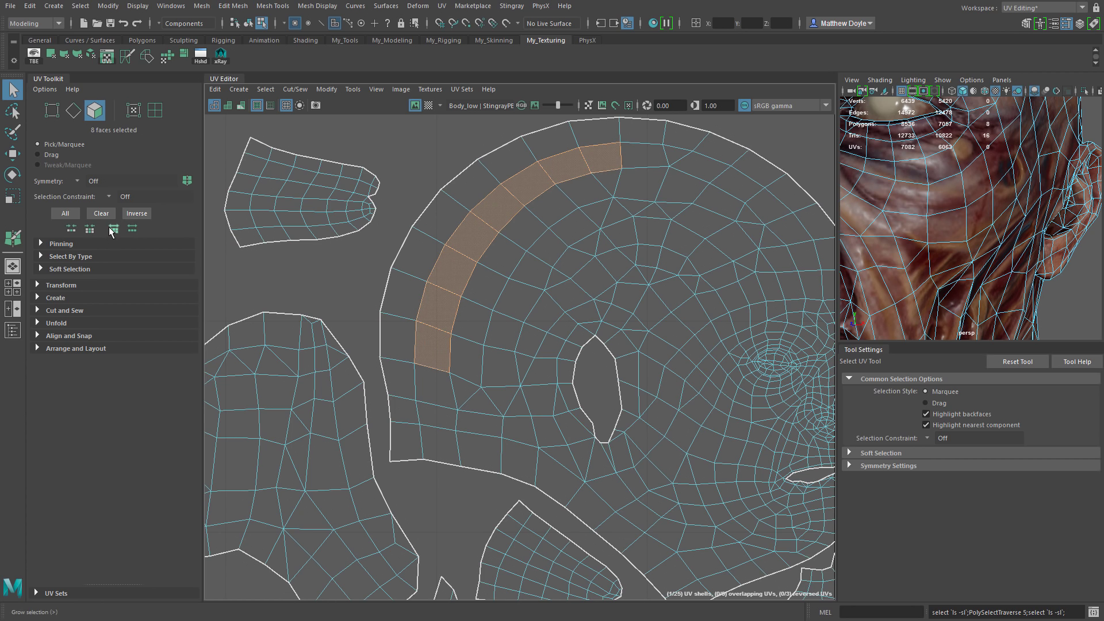
pyautogui.click(113, 229)
pyautogui.click(113, 230)
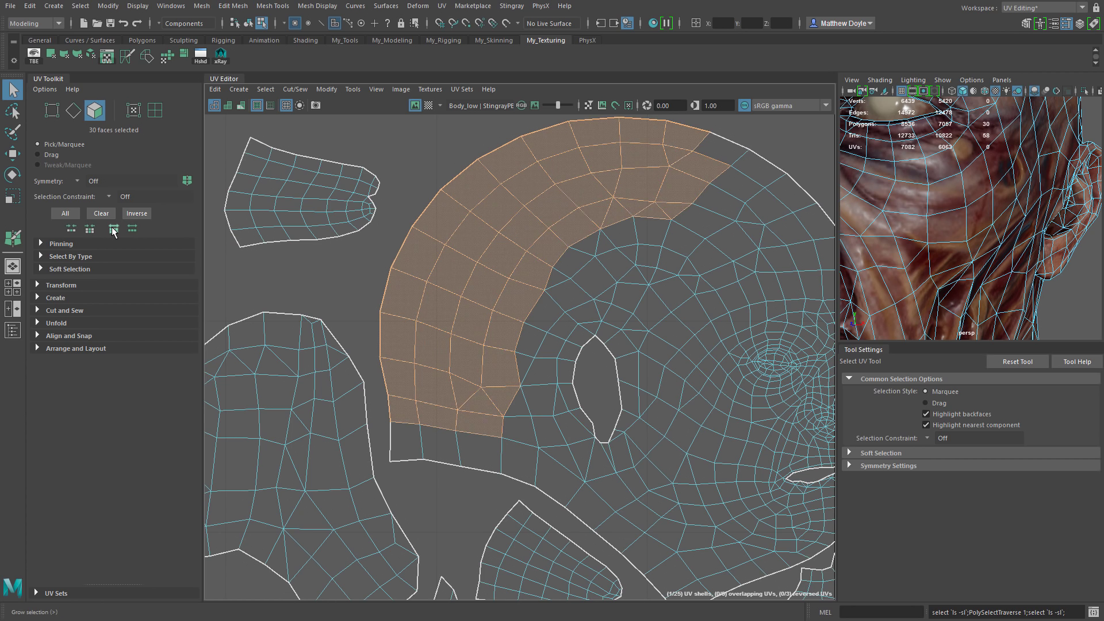
pyautogui.click(88, 230)
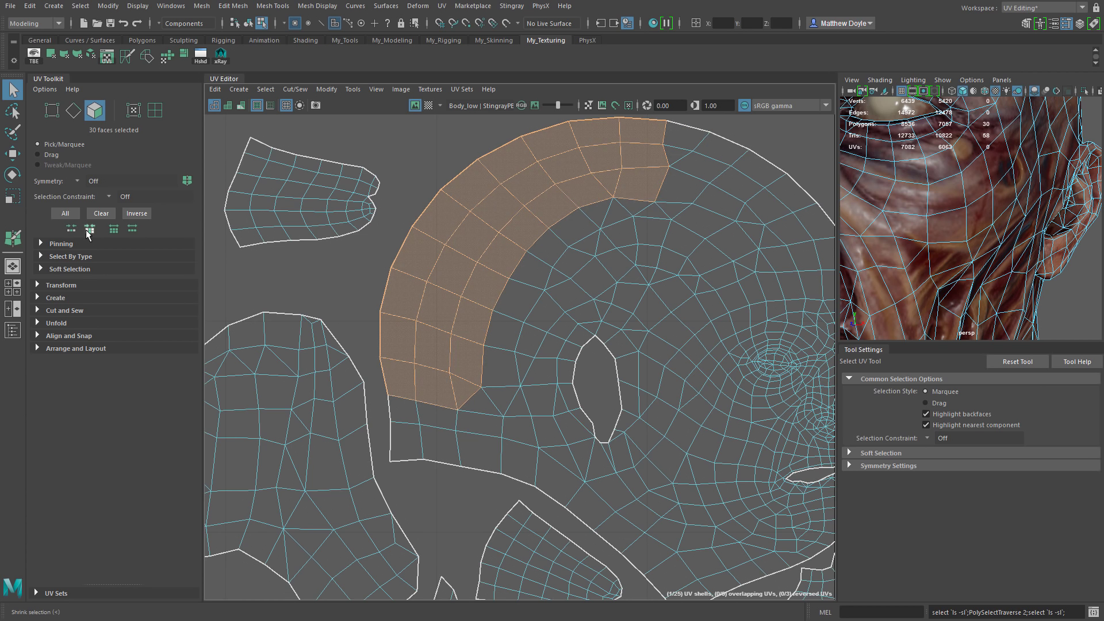
pyautogui.click(87, 230)
pyautogui.click(88, 229)
pyautogui.press('w')
pyautogui.press('f')
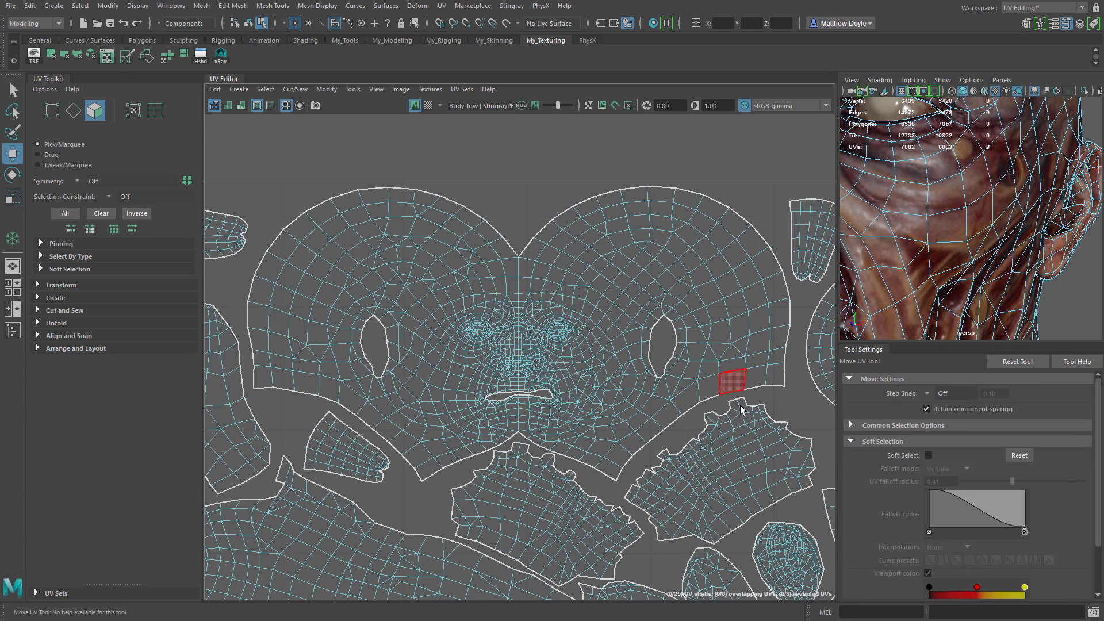
# Step: Pin a marquee-selected central area of the face UVs
pyautogui.click(57, 244)
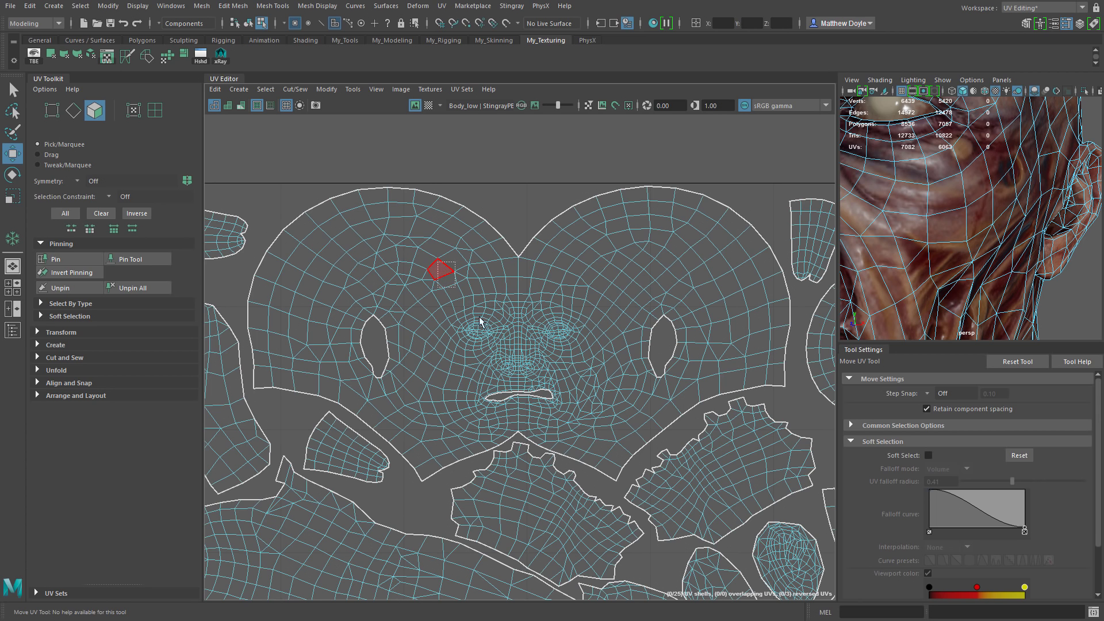
pyautogui.moveTo(439, 262); pyautogui.dragTo(604, 433)
pyautogui.click(84, 262)
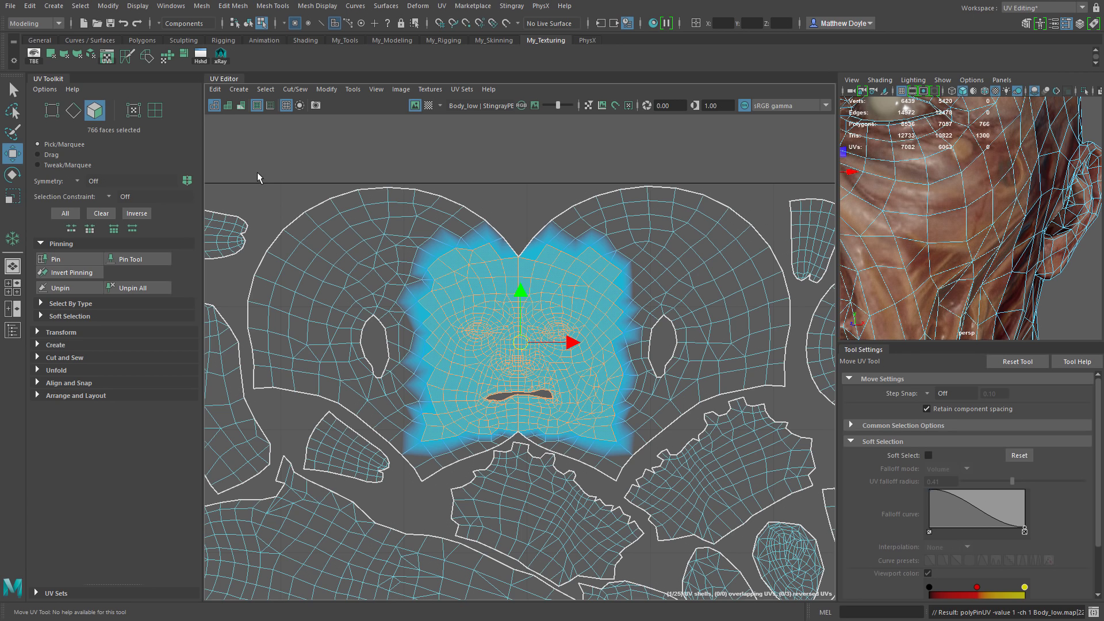
# Step: Move the left side of the head UVs to test the pins, then undo
pyautogui.moveTo(260, 171); pyautogui.dragTo(526, 407)
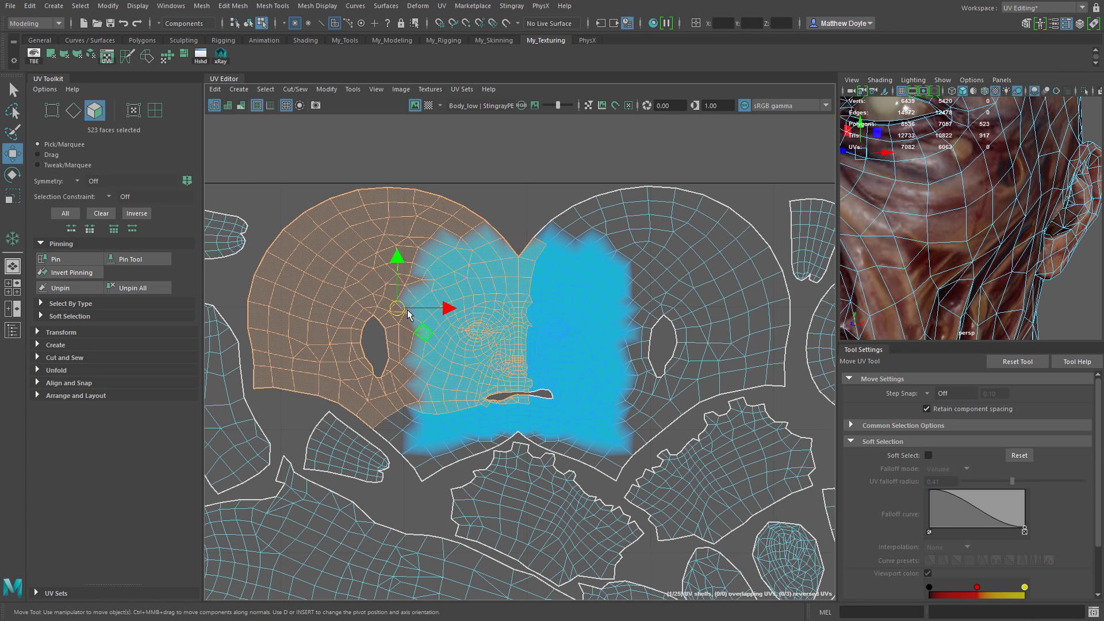
pyautogui.moveTo(396, 309); pyautogui.dragTo(358, 306)
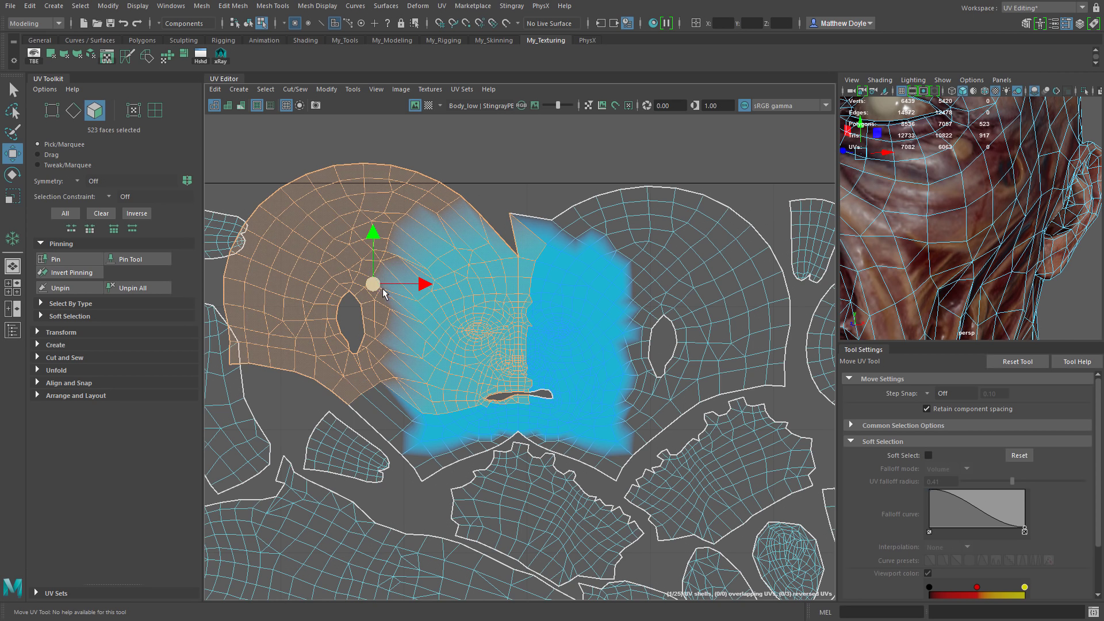
pyautogui.moveTo(385, 293); pyautogui.dragTo(409, 318)
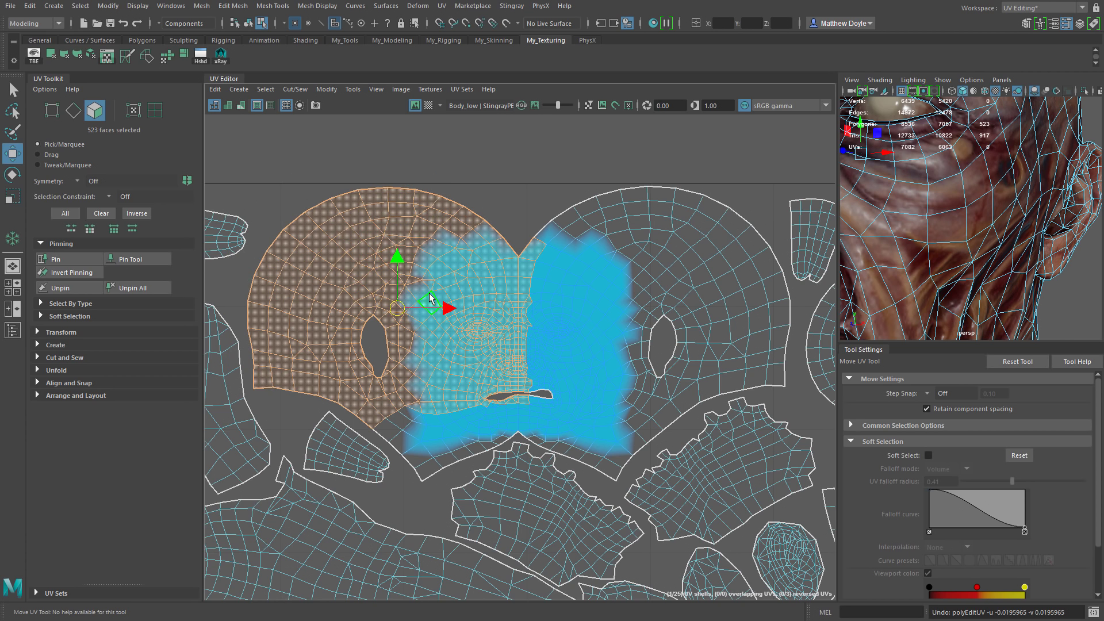
pyautogui.click(522, 190)
pyautogui.hotkey('ctrl', 'z')
pyautogui.click(480, 287)
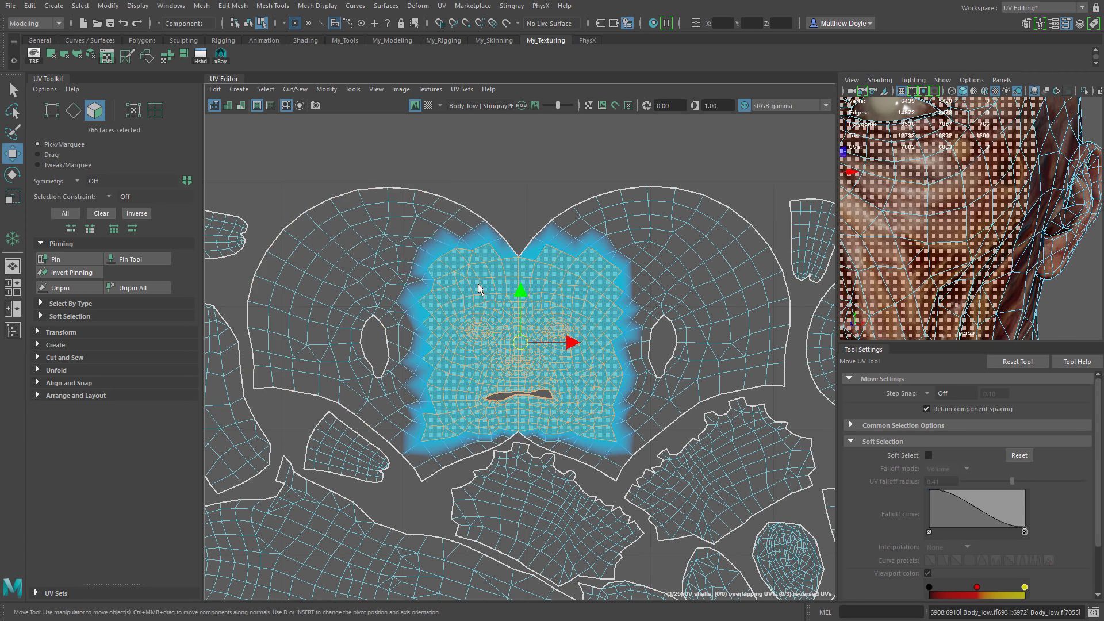
# Step: Paint pins across the top of the head shell with a larger brush, strength 100, flat falloff
pyautogui.click(129, 259)
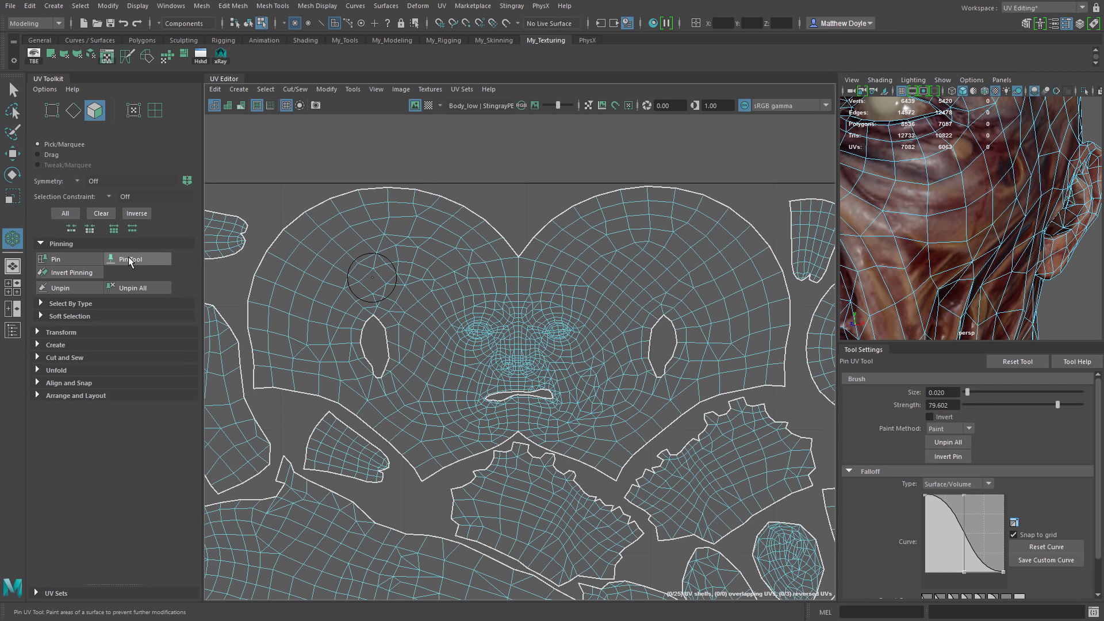
pyautogui.moveTo(414, 276)
pyautogui.mouseDown()
pyautogui.moveTo(532, 276)
pyautogui.moveTo(430, 276)
pyautogui.moveTo(445, 276)
pyautogui.mouseUp()
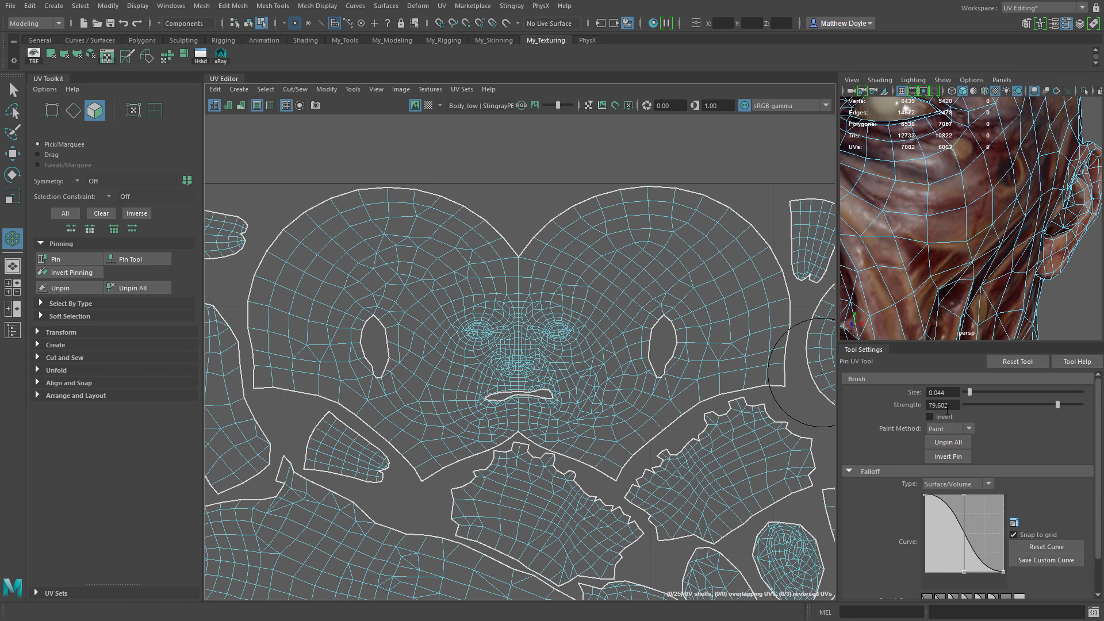
pyautogui.moveTo(951, 408); pyautogui.dragTo(909, 409)
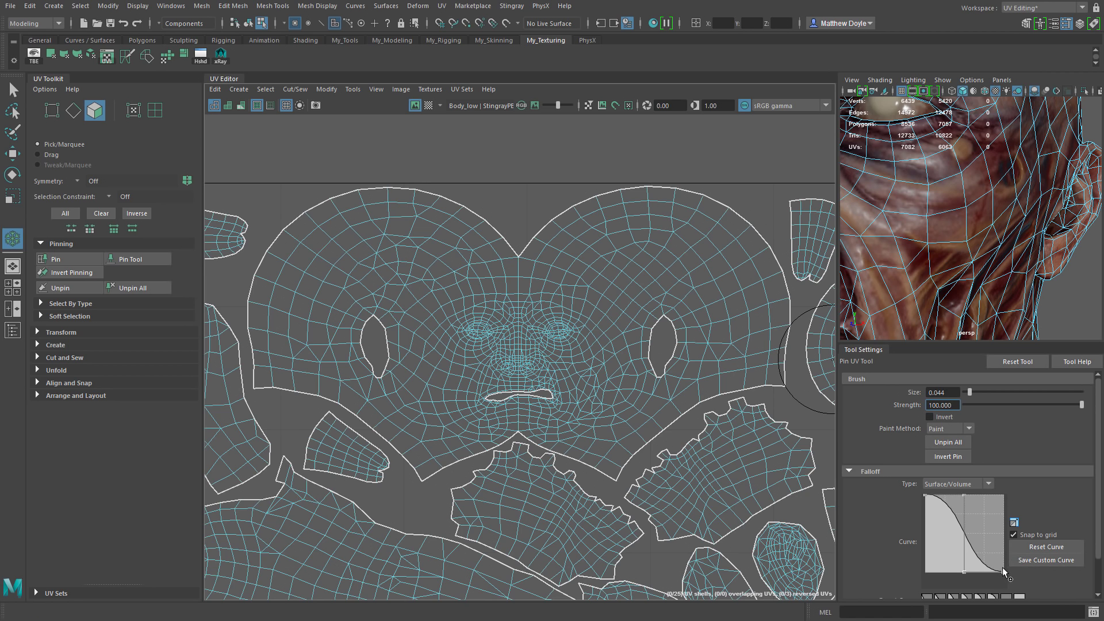
pyautogui.moveTo(1101, 516); pyautogui.dragTo(1099, 559)
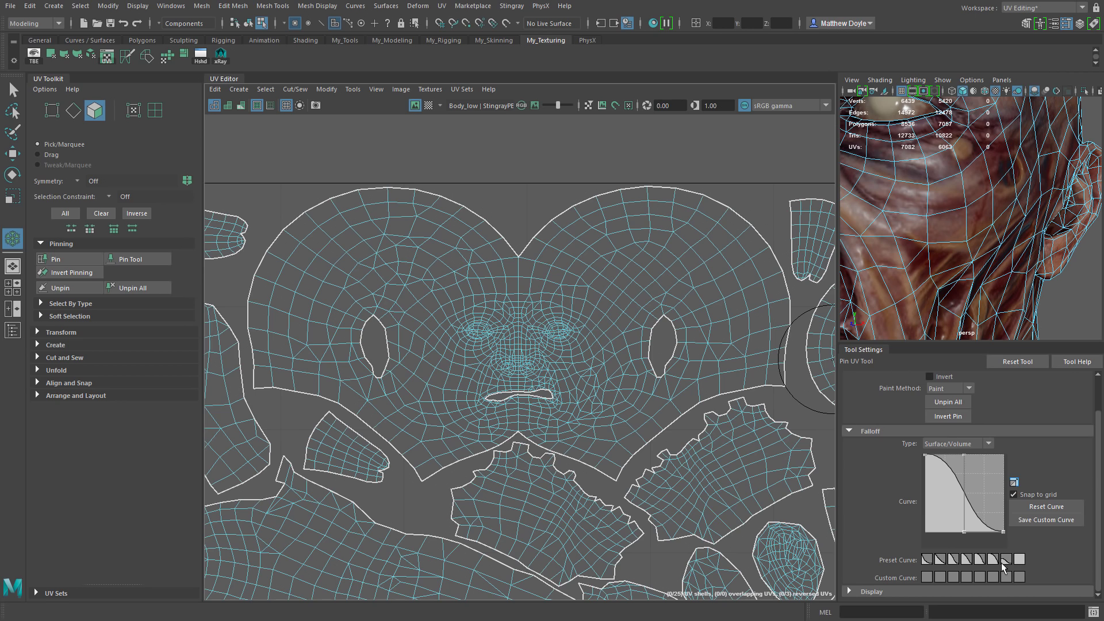
pyautogui.click(1020, 559)
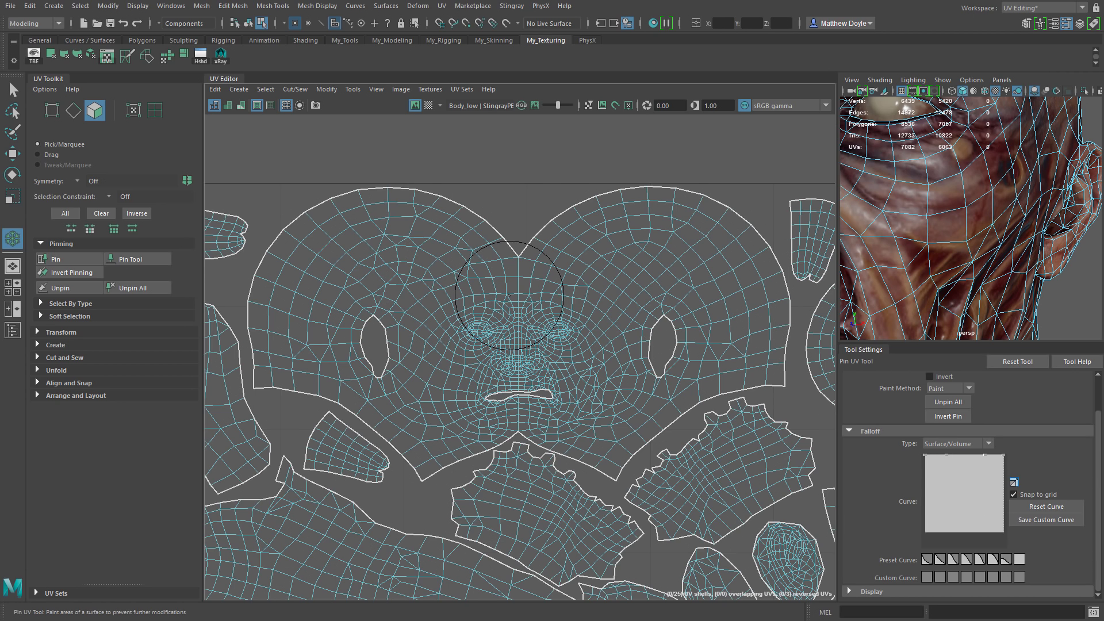
pyautogui.moveTo(507, 207)
pyautogui.mouseDown()
pyautogui.moveTo(577, 197)
pyautogui.moveTo(744, 215)
pyautogui.moveTo(774, 316)
pyautogui.moveTo(732, 221)
pyautogui.moveTo(345, 184)
pyautogui.moveTo(273, 222)
pyautogui.moveTo(248, 305)
pyautogui.moveTo(243, 371)
pyautogui.moveTo(269, 334)
pyautogui.moveTo(275, 271)
pyautogui.moveTo(314, 221)
pyautogui.moveTo(298, 260)
pyautogui.moveTo(298, 241)
pyautogui.moveTo(323, 249)
pyautogui.mouseUp()
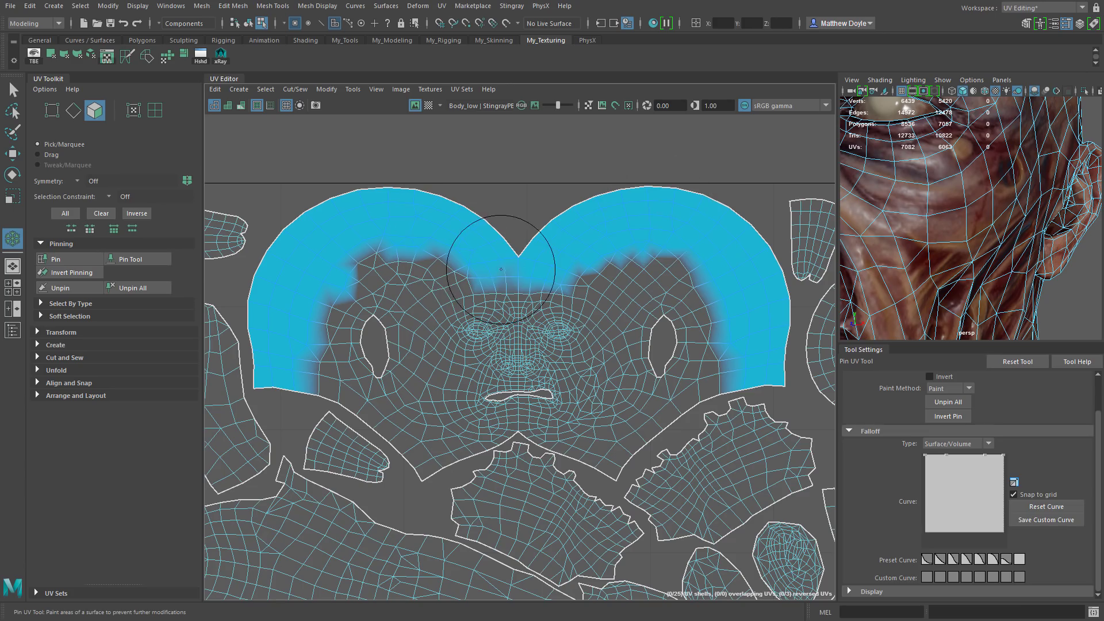
# Step: Test-move the head shell against the pinned rim, undo, then invert the pinning
pyautogui.press('w')
pyautogui.moveTo(311, 169); pyautogui.dragTo(723, 491)
pyautogui.moveTo(528, 354); pyautogui.dragTo(540, 374)
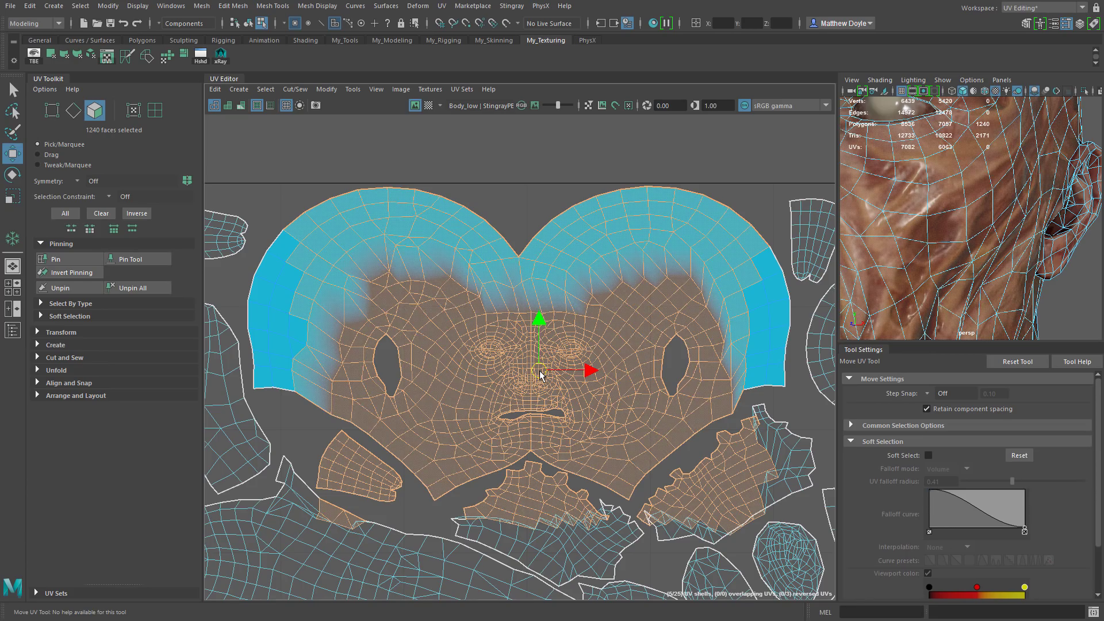
pyautogui.moveTo(540, 374)
pyautogui.mouseDown()
pyautogui.moveTo(519, 374)
pyautogui.moveTo(533, 380)
pyautogui.mouseUp()
pyautogui.hotkey('ctrl', 'z')
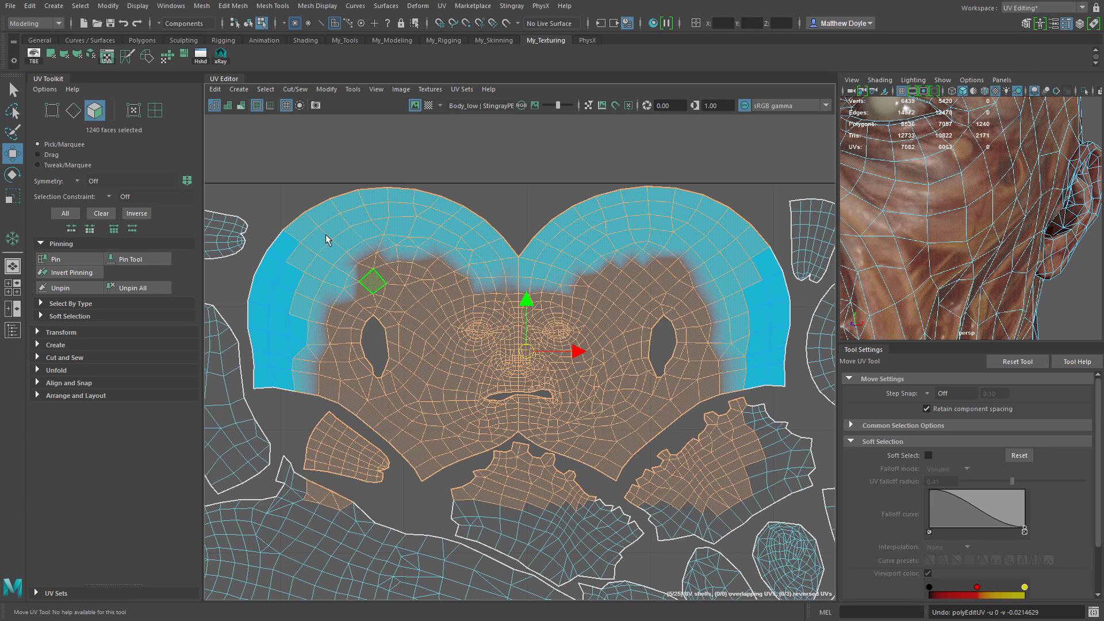
pyautogui.click(77, 273)
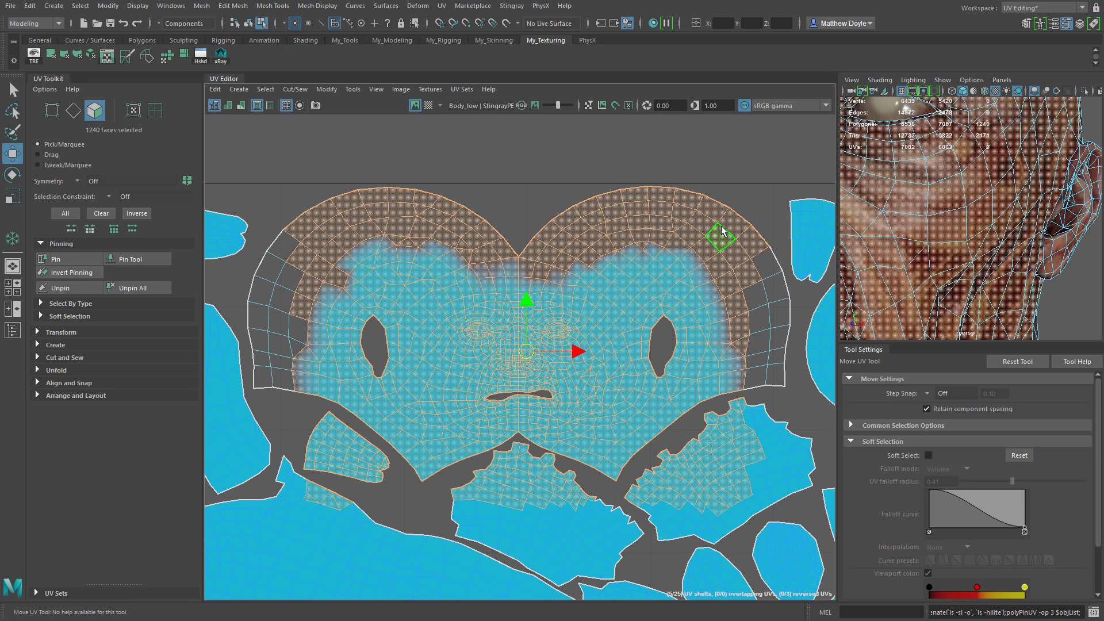
# Step: Unpin the selected UVs, then select every face in the layout and unpin them
pyautogui.click(78, 292)
pyautogui.click(512, 194)
pyautogui.scroll(-3, 506, 195)
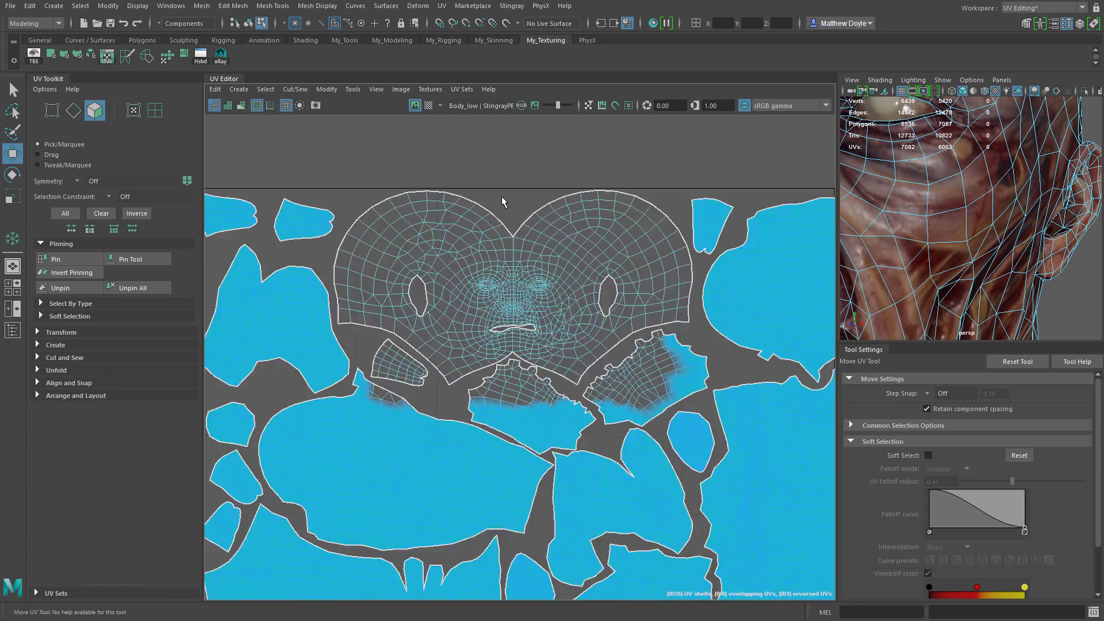
pyautogui.scroll(-3, 502, 202)
pyautogui.moveTo(330, 158); pyautogui.dragTo(754, 596)
pyautogui.click(70, 293)
pyautogui.click(287, 262)
# Step: Run Unpin All to clear the remaining pins and pan to the lower shells
pyautogui.scroll(8, 538, 224)
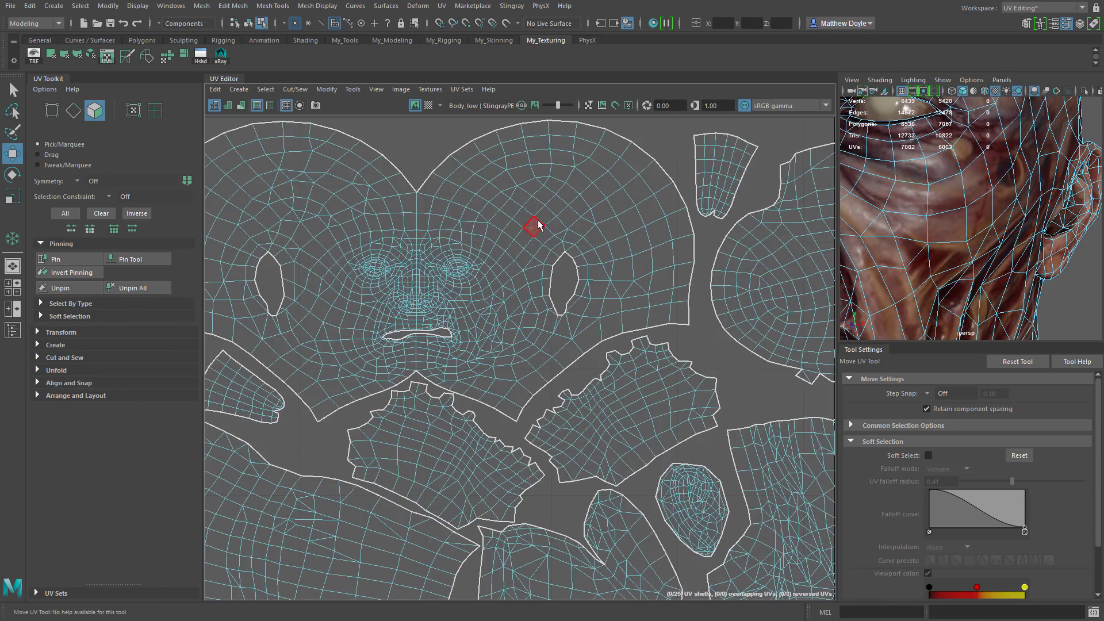
pyautogui.click(140, 290)
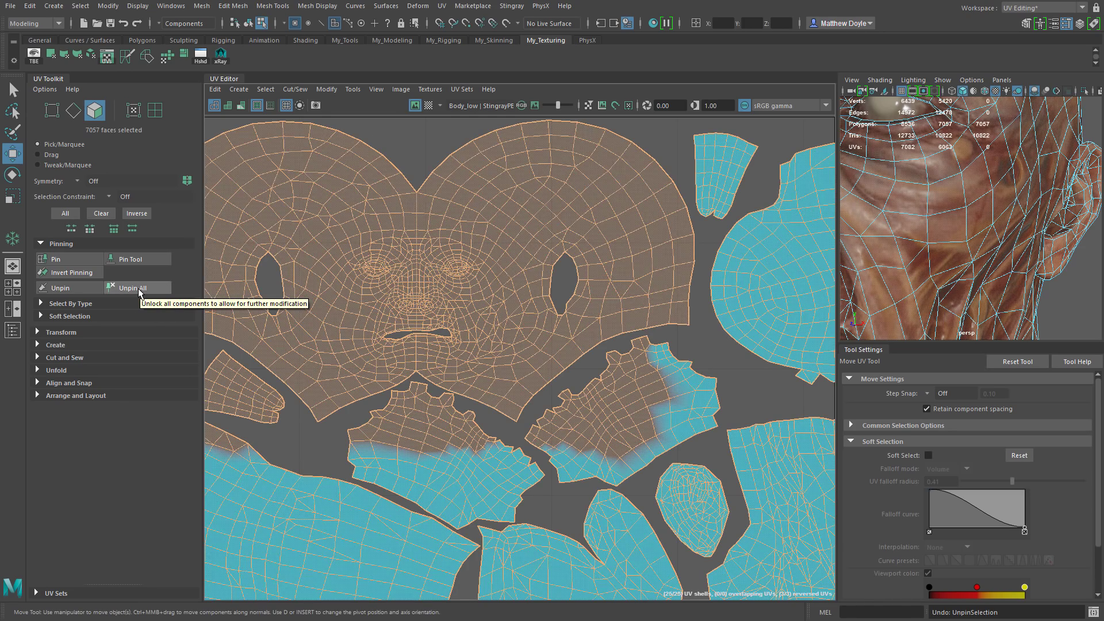
pyautogui.click(440, 140)
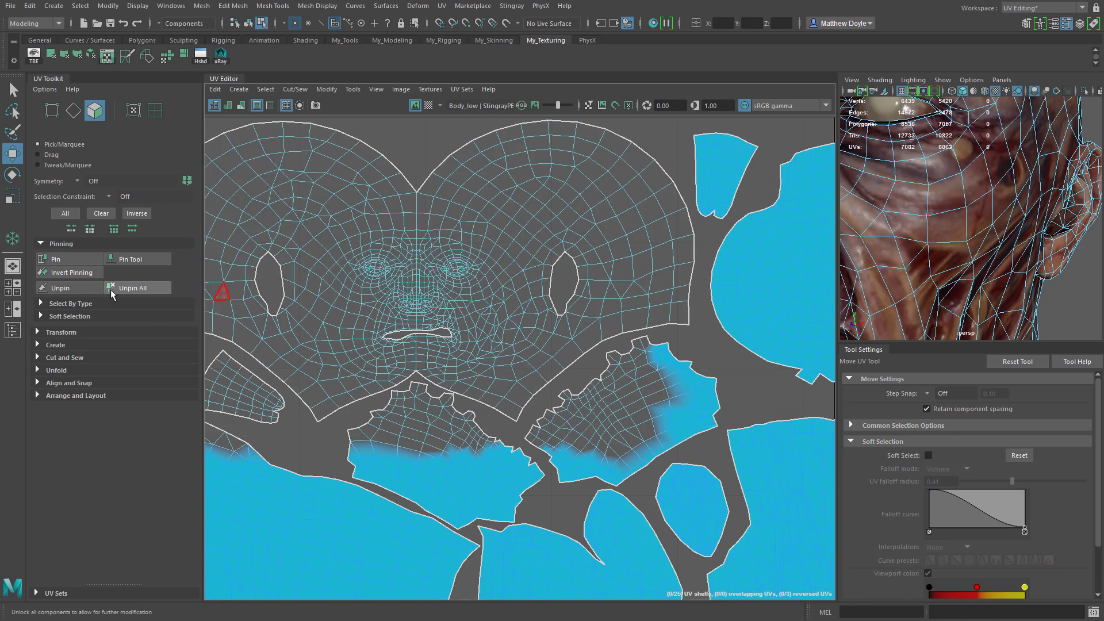
pyautogui.click(148, 291)
pyautogui.scroll(-3, 537, 313)
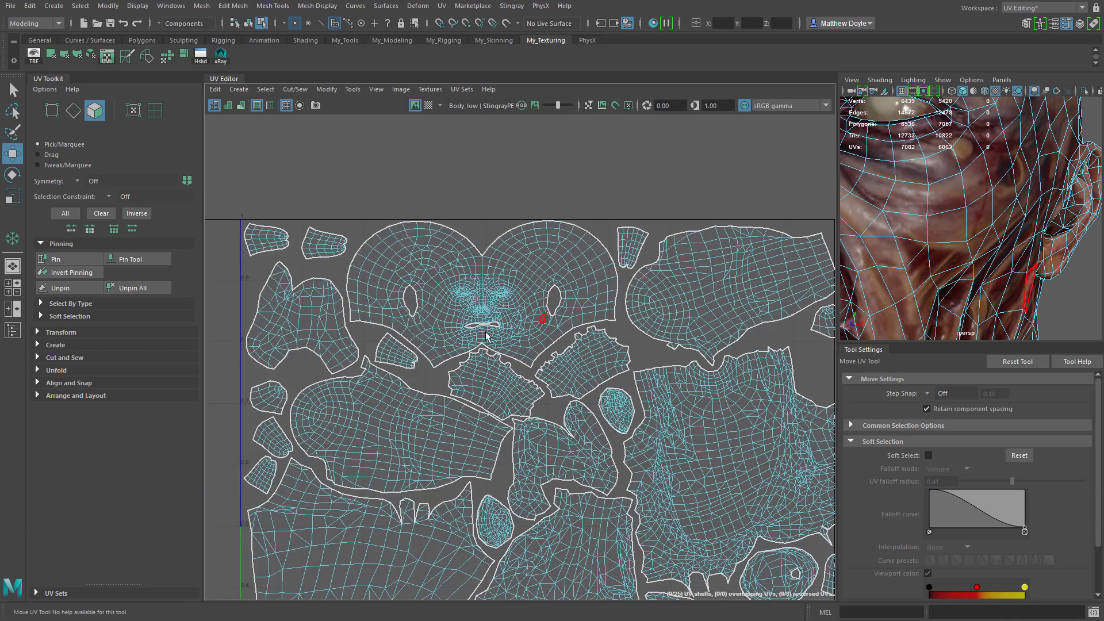
pyautogui.moveTo(565, 359)
pyautogui.keyDown('alt'); pyautogui.mouseDown(button='middle')
pyautogui.moveTo(507, 207)
pyautogui.moveTo(563, 339)
pyautogui.mouseUp(button='middle'); pyautogui.keyUp('alt')
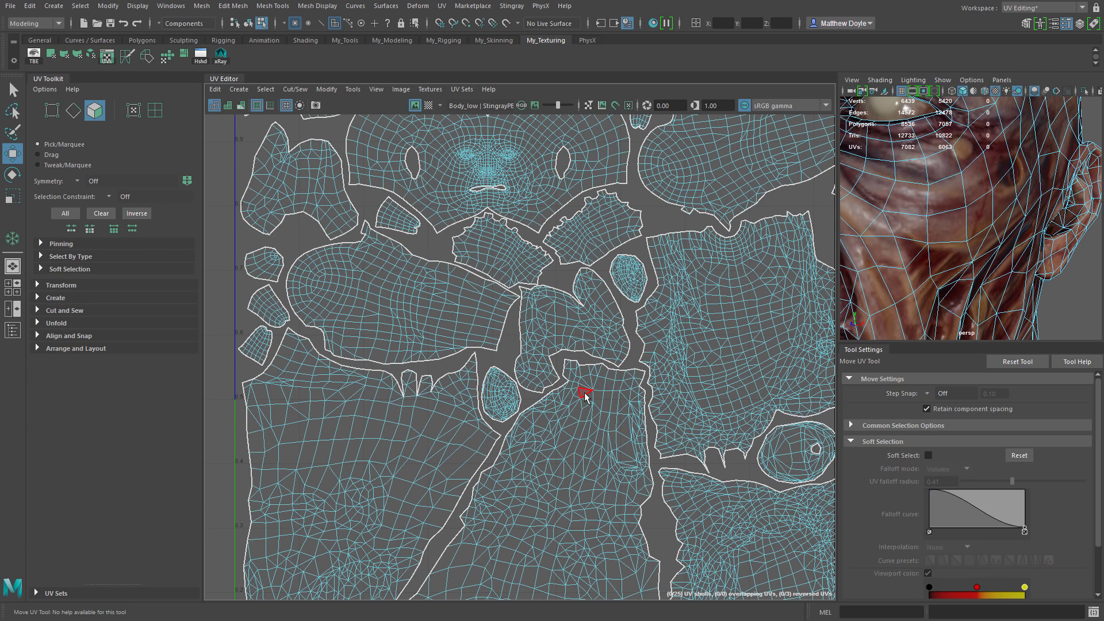
# Step: Expand Select By Type, then select and zoom in on the reversed UV face
pyautogui.click(67, 258)
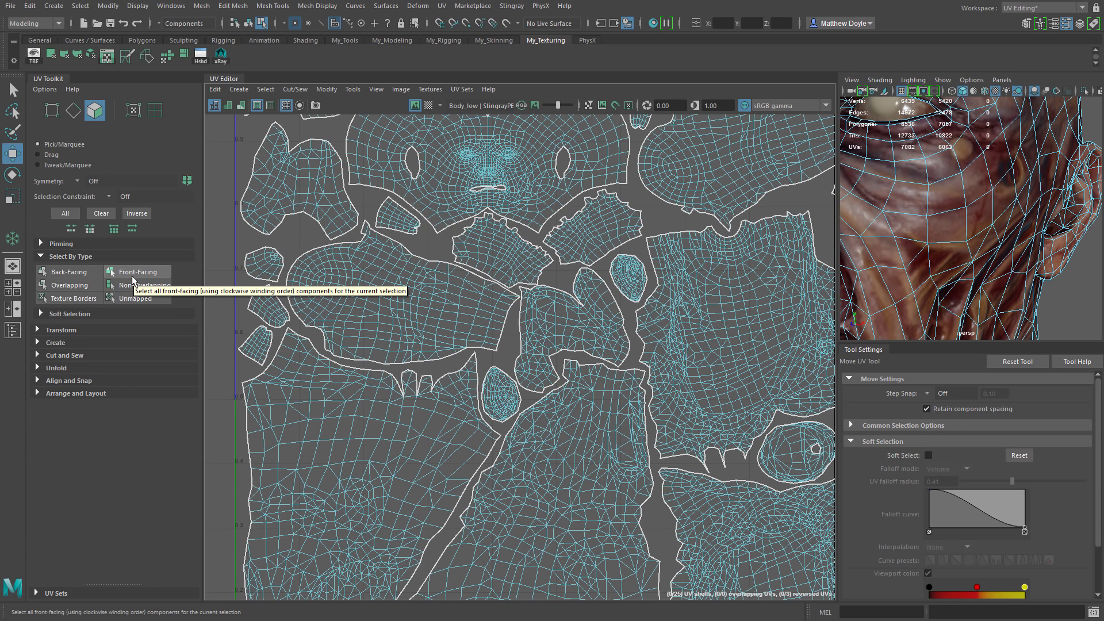
pyautogui.click(61, 272)
pyautogui.keyDown('alt'); pyautogui.moveTo(615, 457); pyautogui.dragTo(525, 316, button='middle'); pyautogui.keyUp('alt')
pyautogui.scroll(5, 525, 316)
pyautogui.scroll(12, 490, 312)
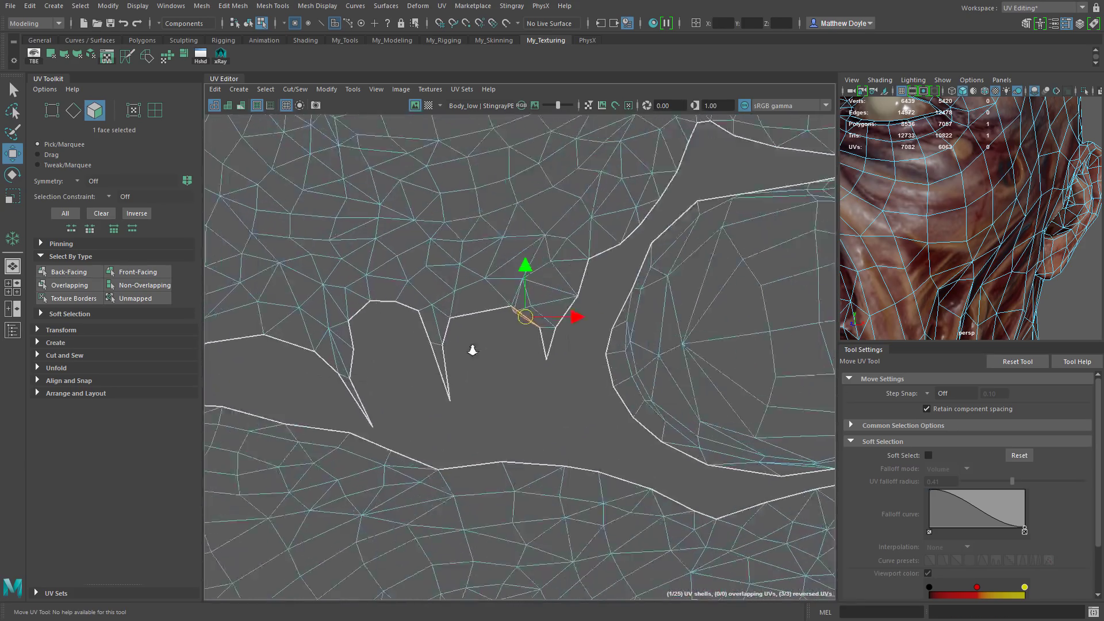
pyautogui.scroll(-4, 427, 449)
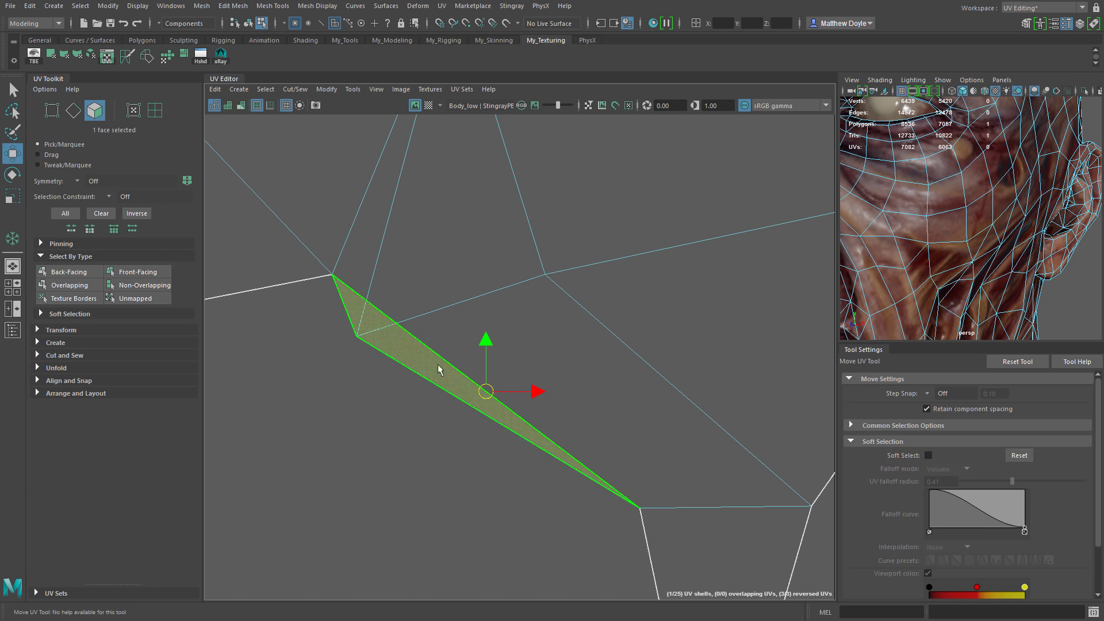
# Step: Select all non-overlapping faces, zoom out to the full 0–1 tile, and clear the selection
pyautogui.click(316, 7)
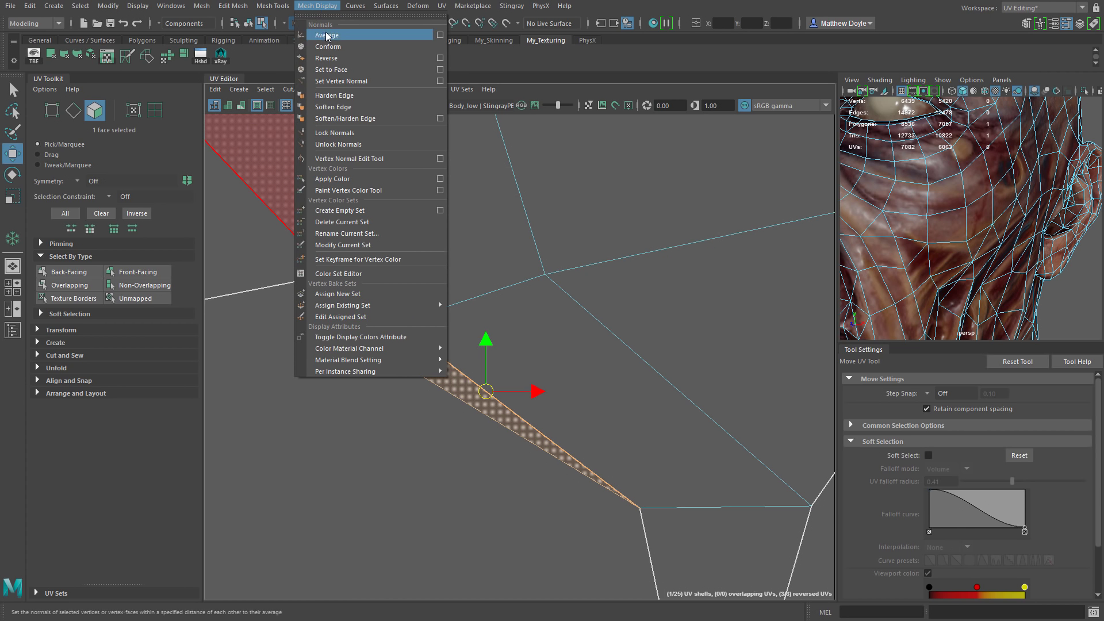
pyautogui.click(349, 249)
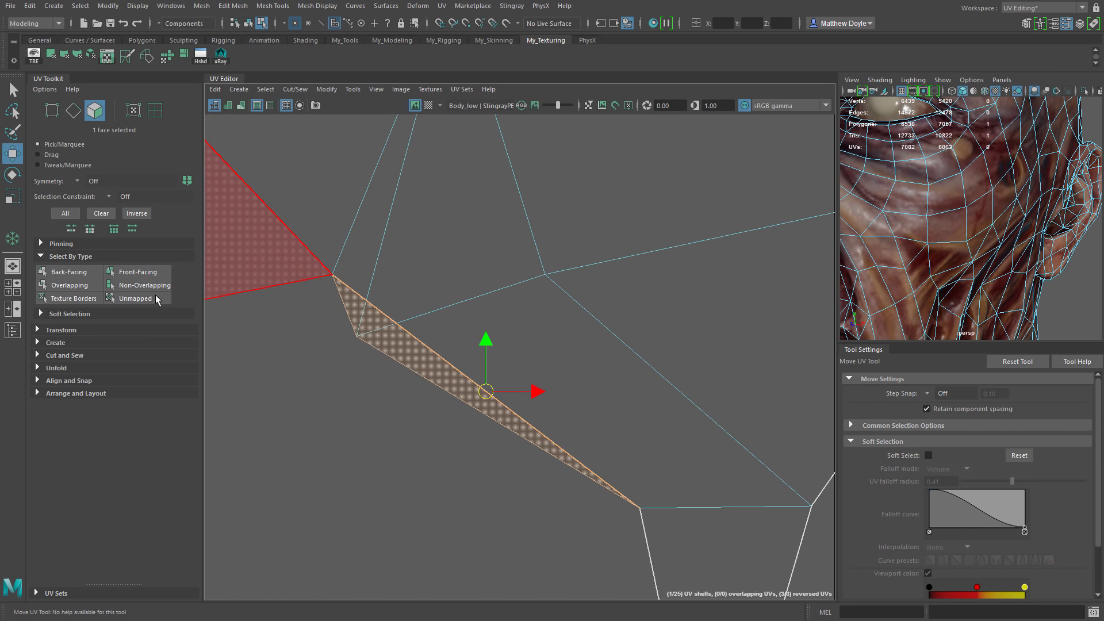
pyautogui.click(139, 285)
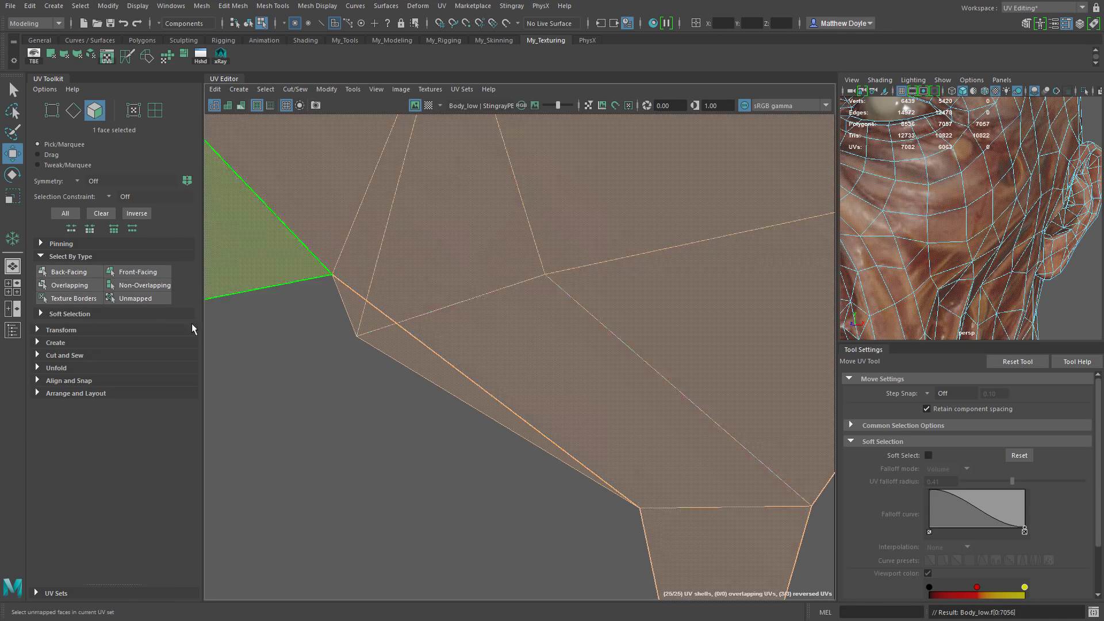
pyautogui.scroll(-3, 650, 398)
pyautogui.scroll(-10, 631, 379)
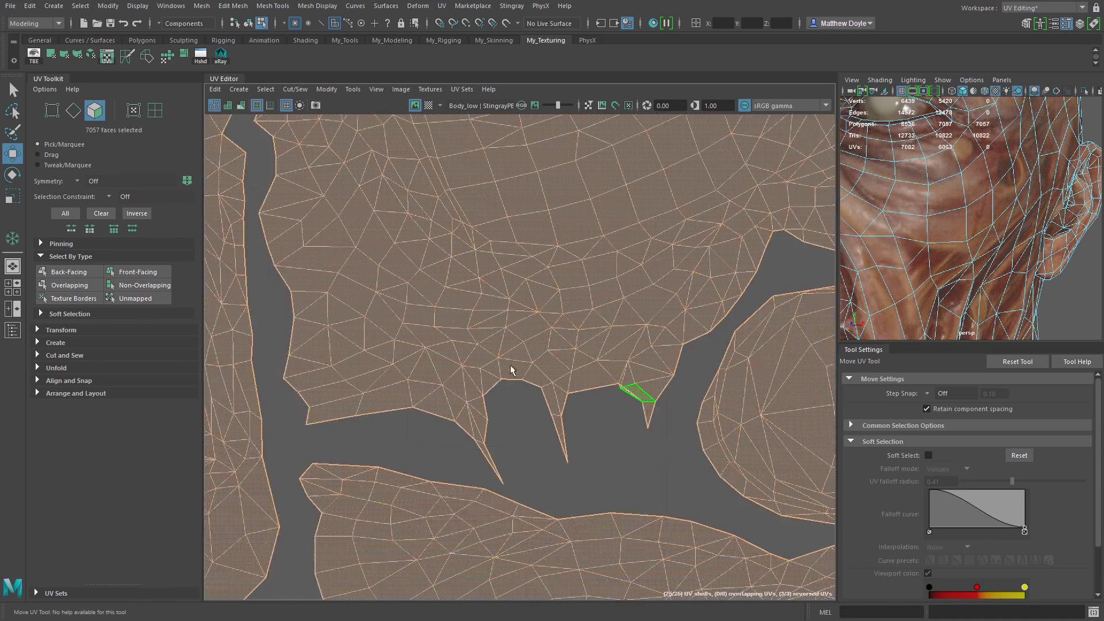
pyautogui.scroll(-4, 485, 365)
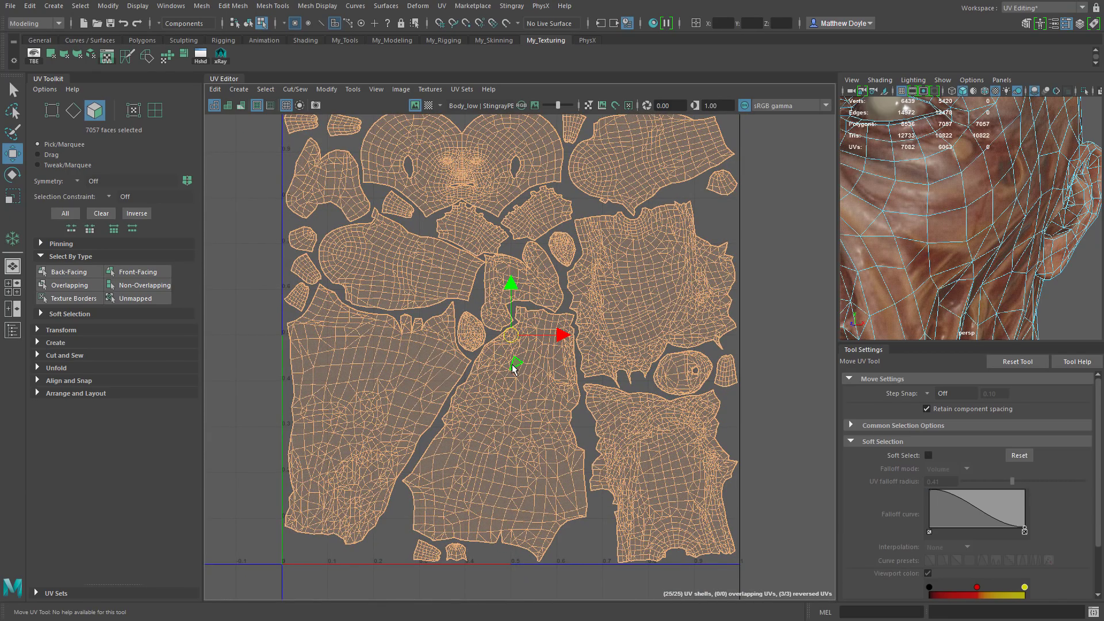
pyautogui.click(264, 345)
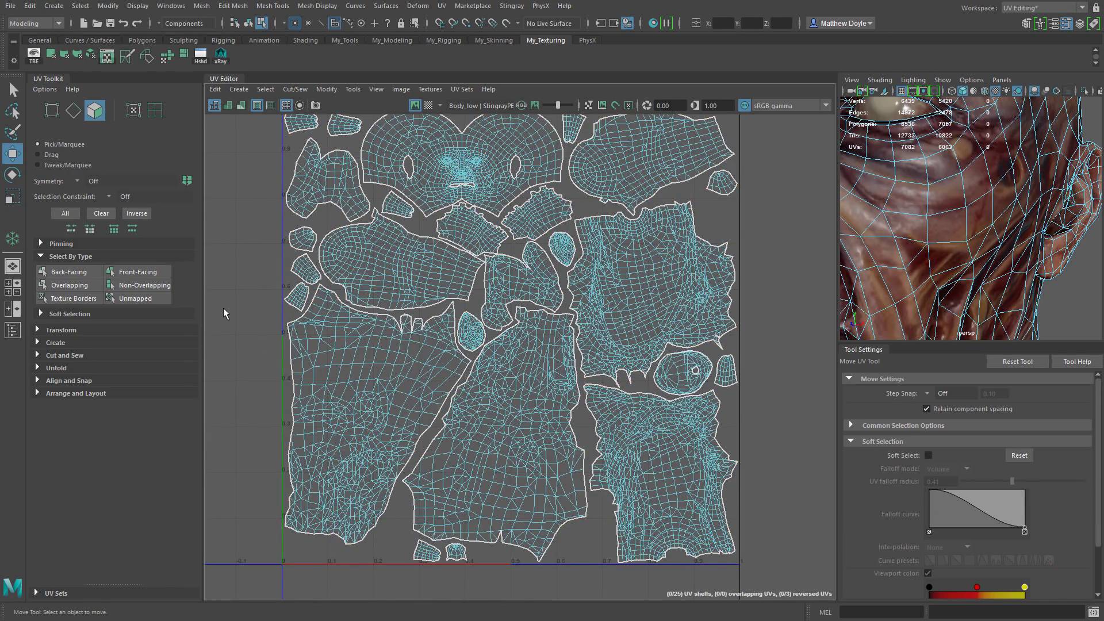
# Step: Select the overlapping faces, then the texture-border faces, framing the view each time
pyautogui.click(75, 289)
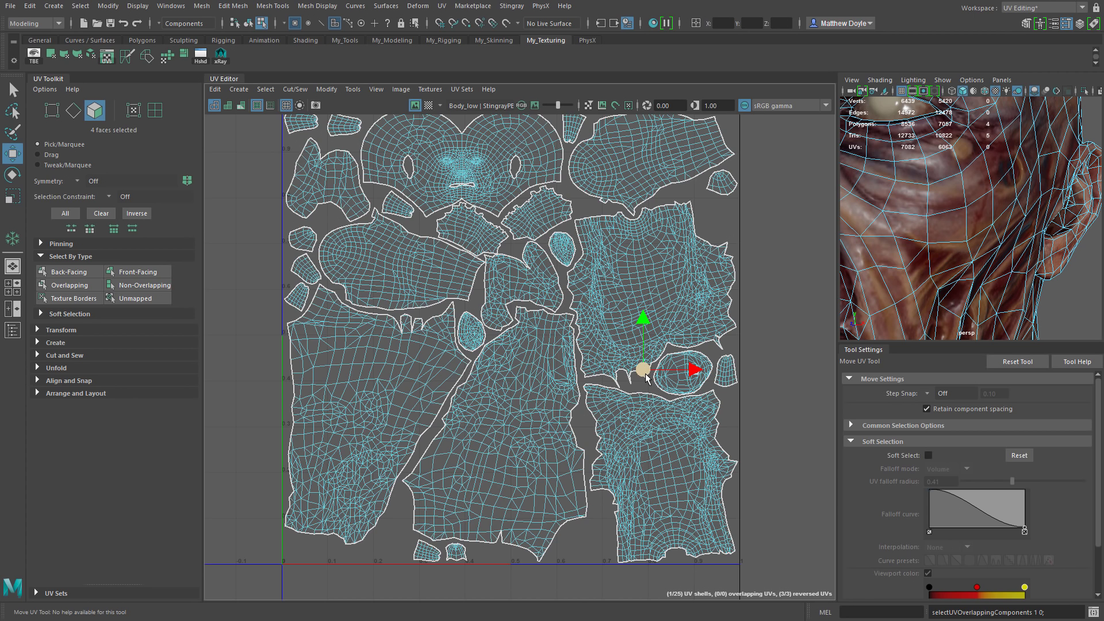
pyautogui.press('f')
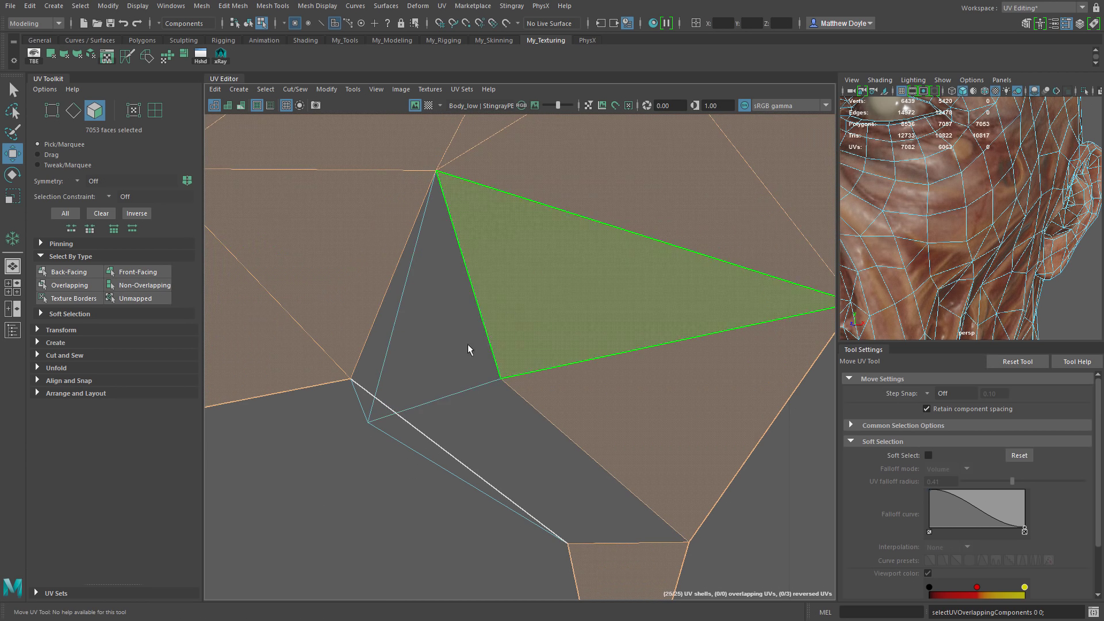
pyautogui.click(73, 298)
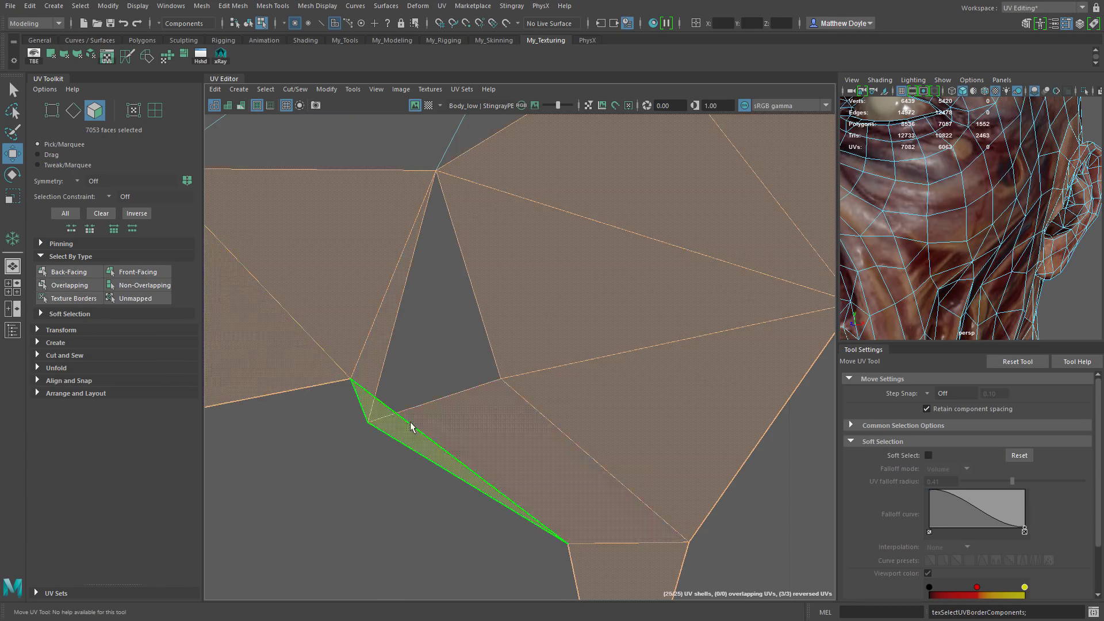
pyautogui.scroll(-3, 636, 382)
pyautogui.scroll(-10, 390, 347)
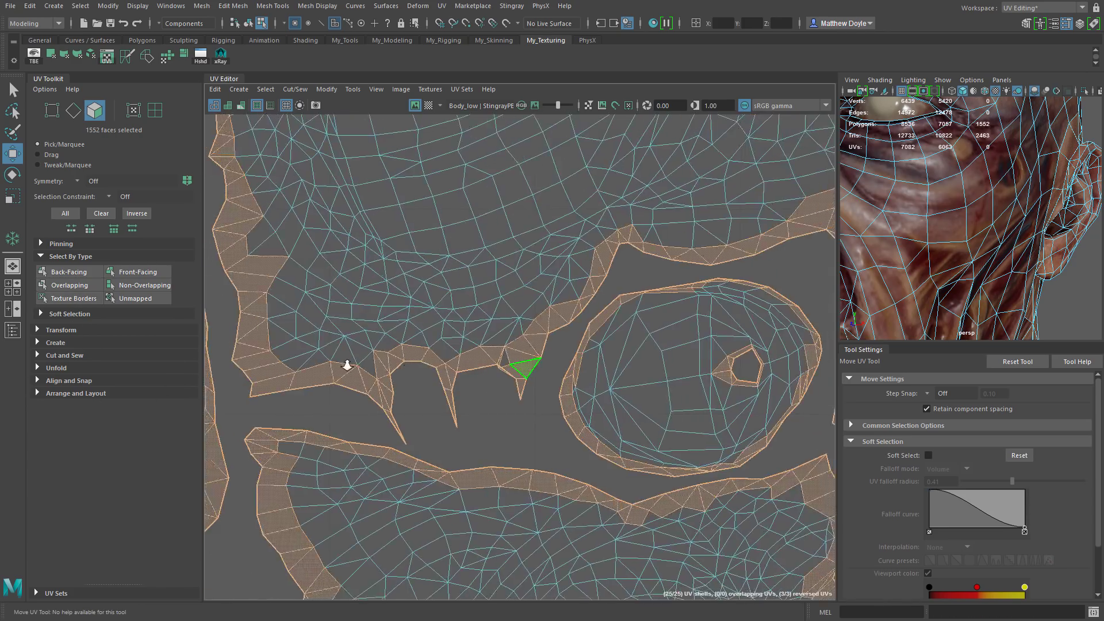
pyautogui.press('f')
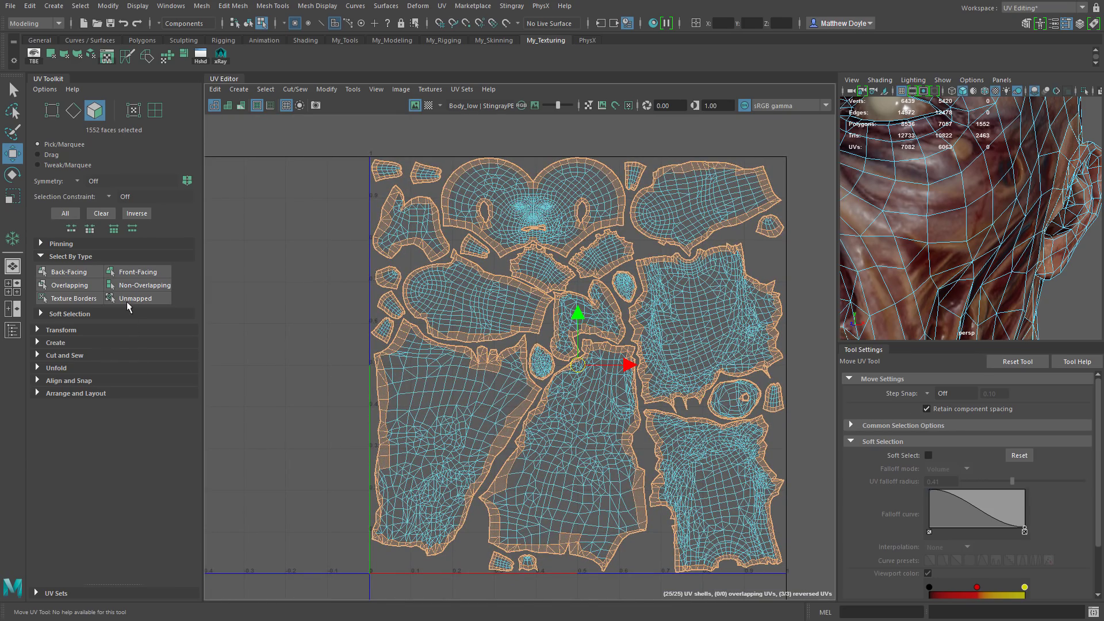
# Step: Select a single face near the nose and frame the view on it
pyautogui.click(131, 300)
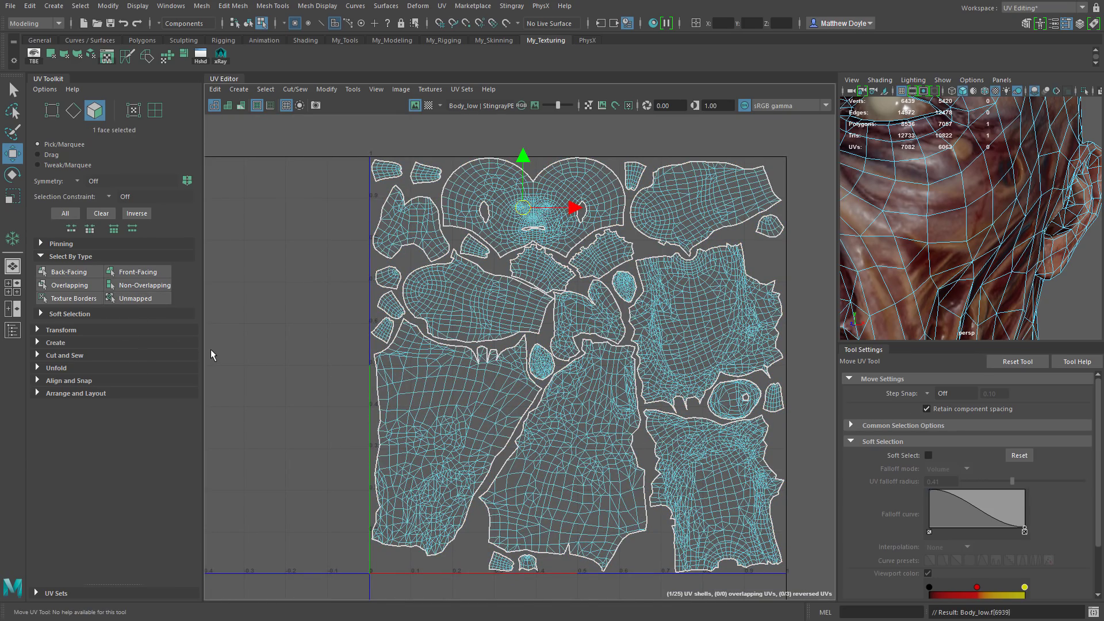
pyautogui.press('f')
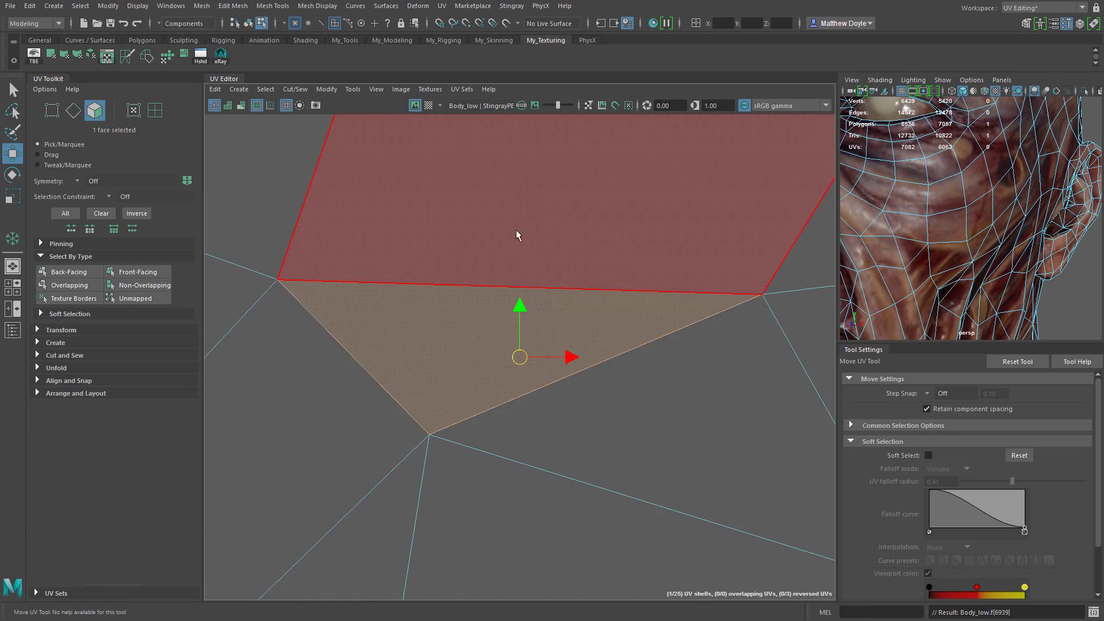
pyautogui.scroll(-5, 587, 395)
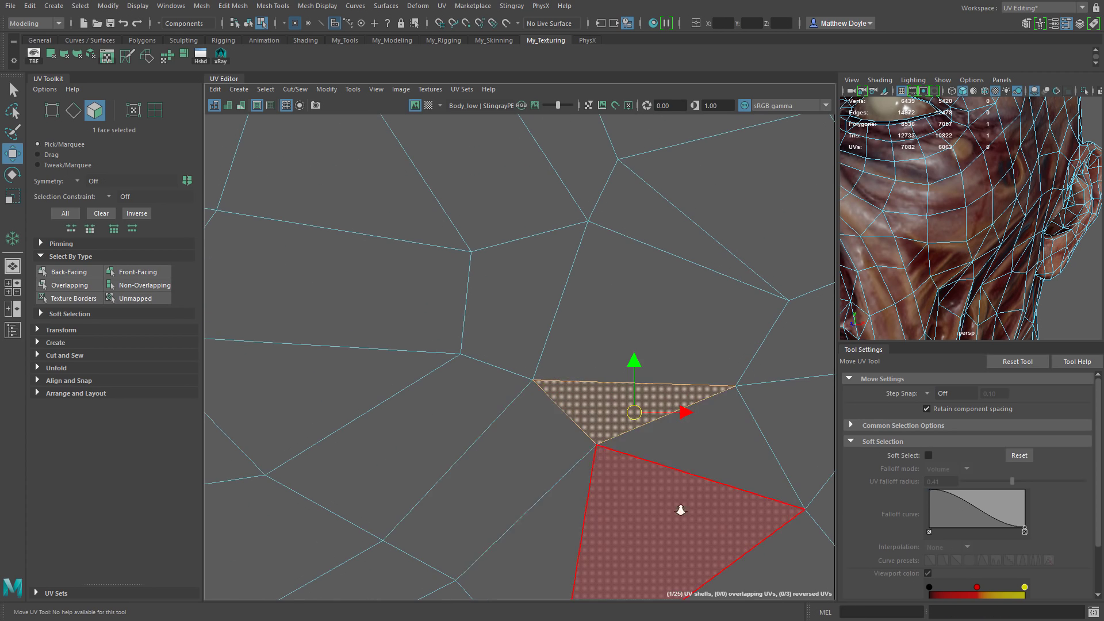
pyautogui.scroll(-5, 616, 486)
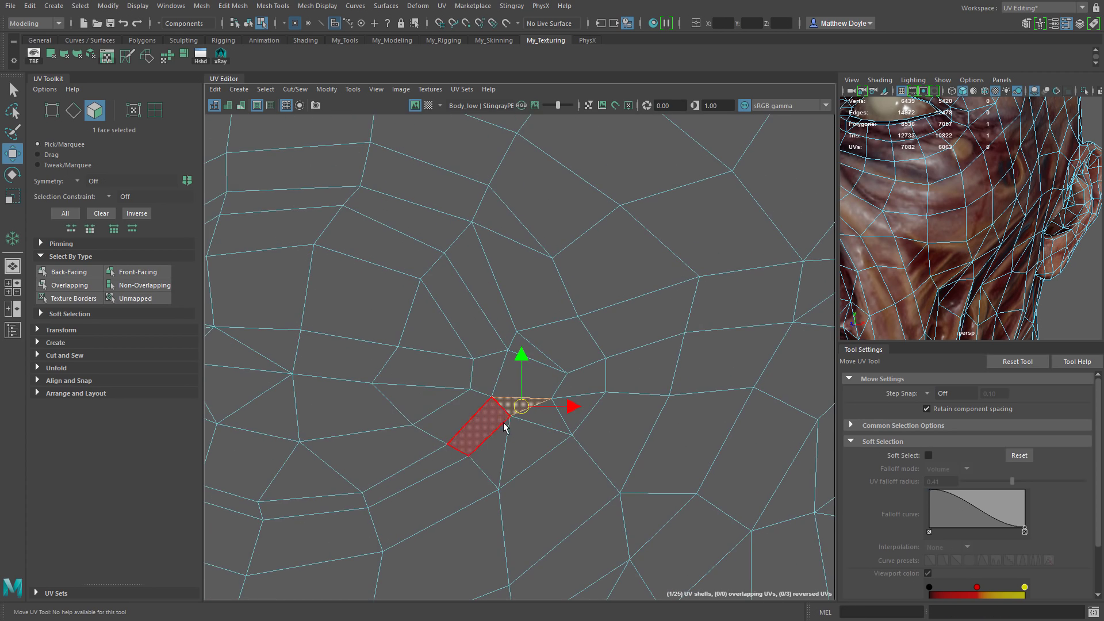
pyautogui.scroll(4, 658, 476)
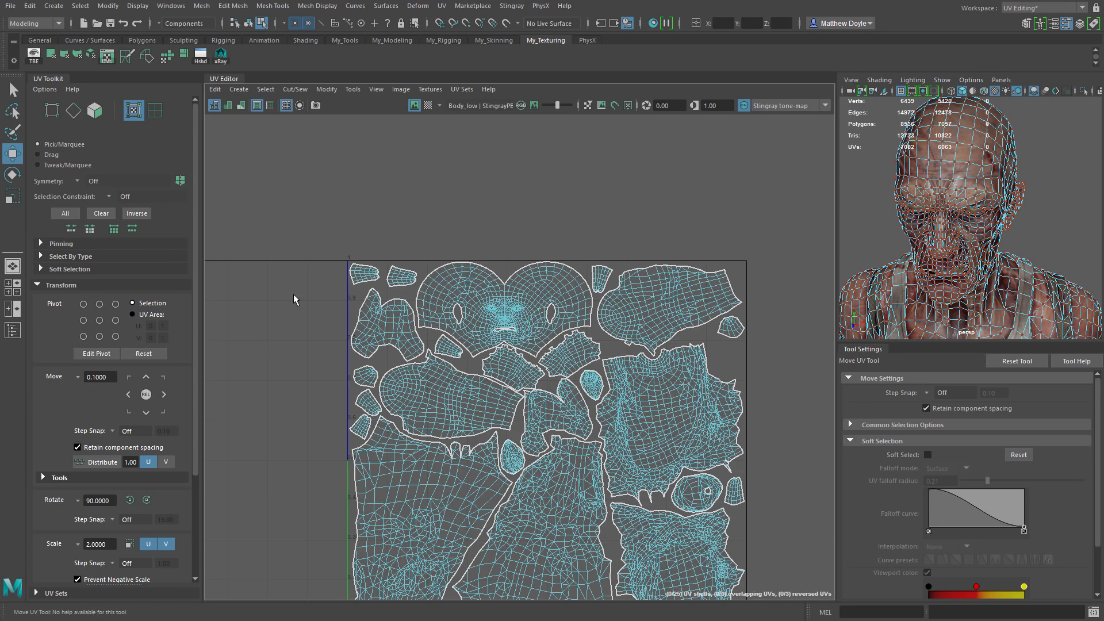
# Step: Expand the Transform Tools subsection to show Grab, Lattice, Pinch, Smear and Symmetrize
pyautogui.scroll(3, 357, 315)
pyautogui.keyDown('alt'); pyautogui.moveTo(357, 315); pyautogui.dragTo(355, 299, button='middle'); pyautogui.keyUp('alt')
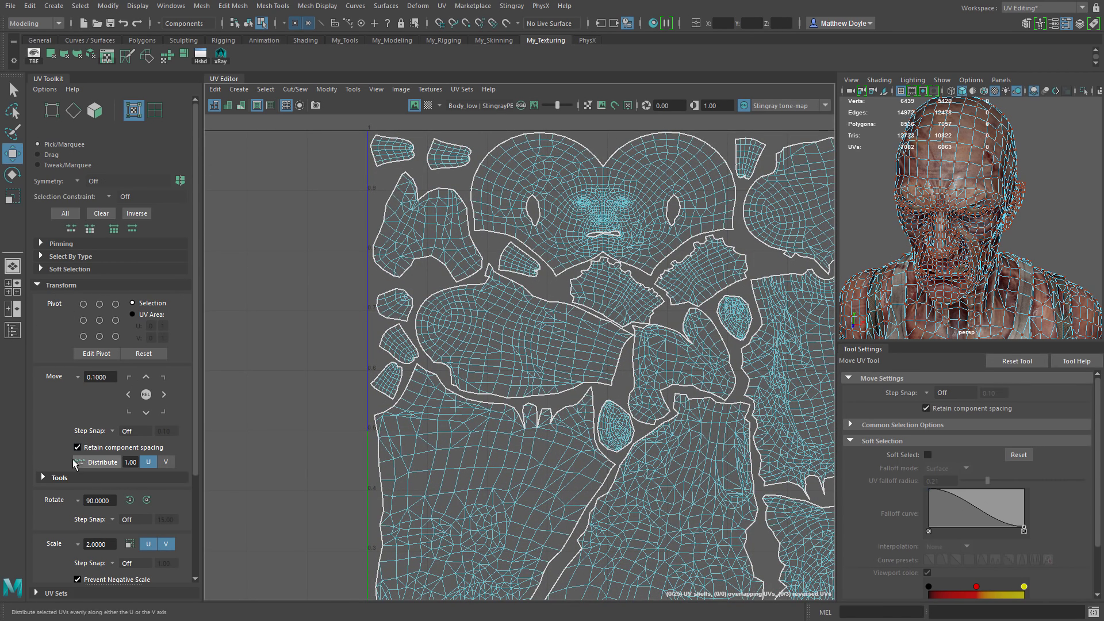
pyautogui.click(48, 479)
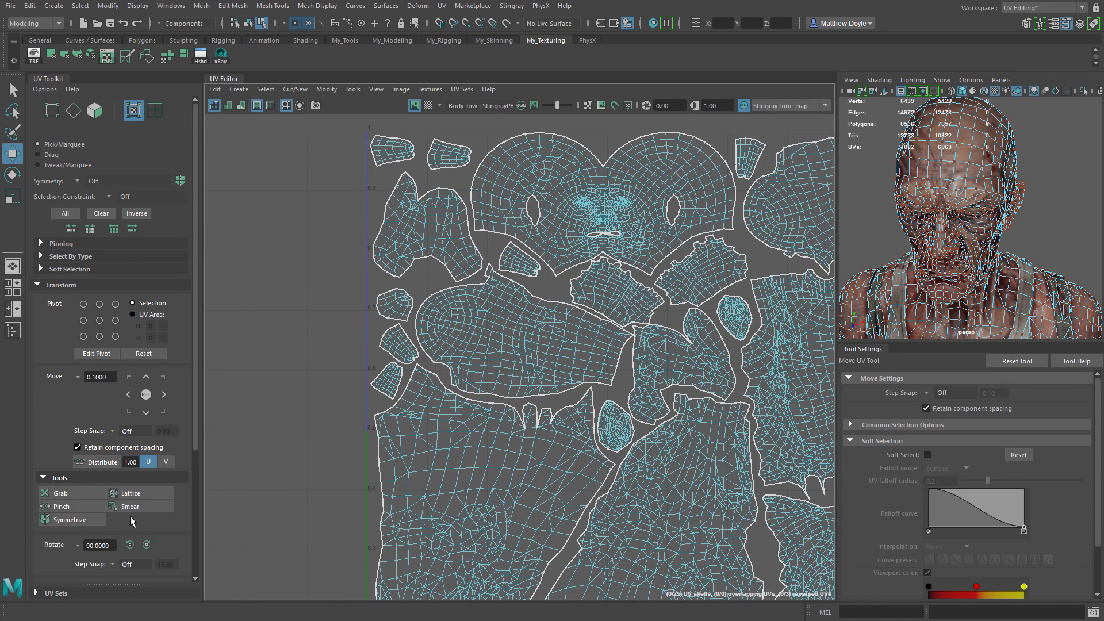
pyautogui.scroll(3, 316, 240)
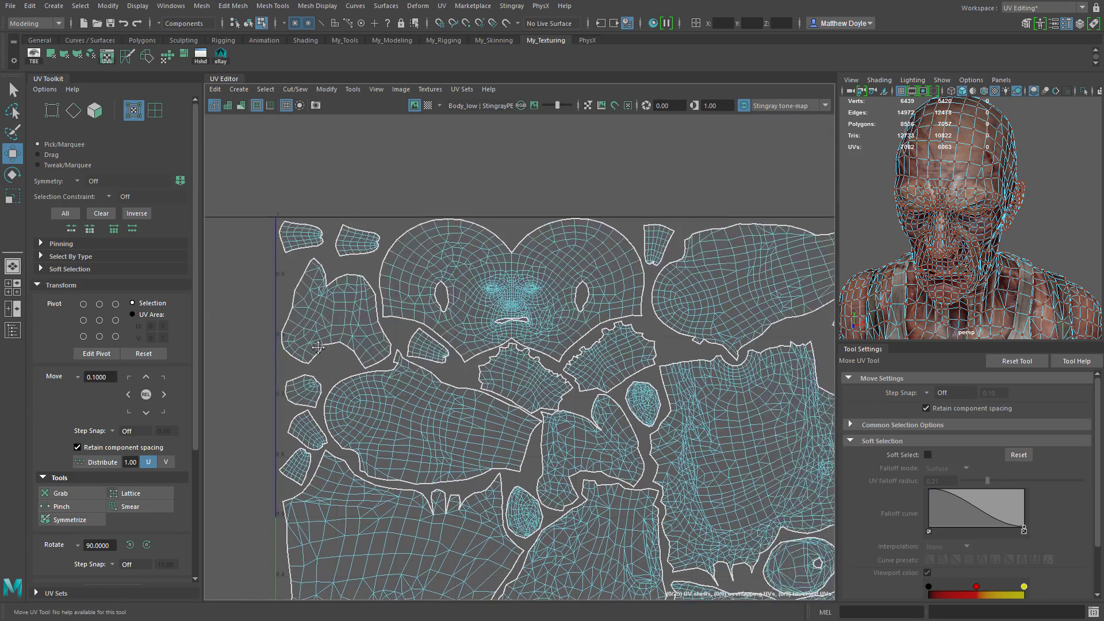
pyautogui.scroll(1, 544, 363)
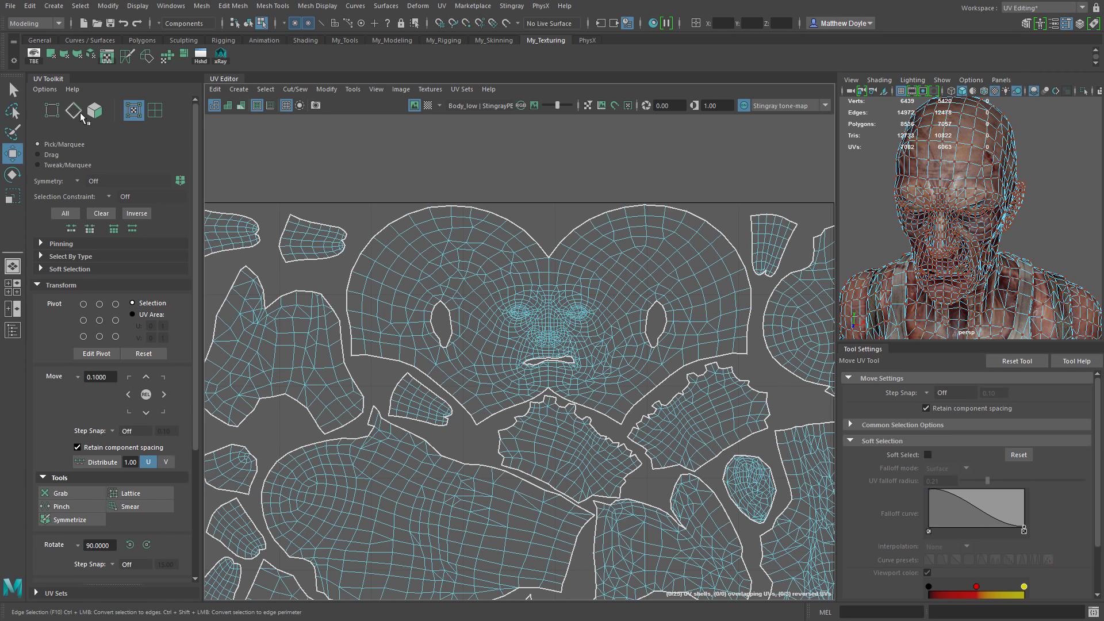
# Step: Select the face UV shell and cycle its pivot through corners, edges and centre, ending bottom-right
pyautogui.click(155, 112)
pyautogui.click(470, 279)
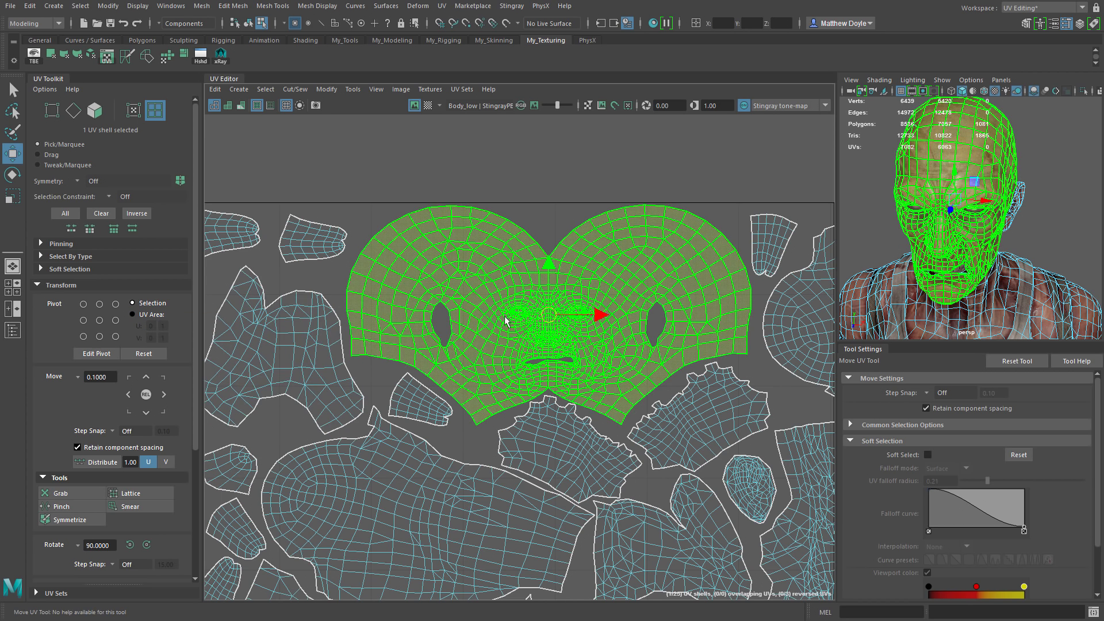
pyautogui.click(84, 304)
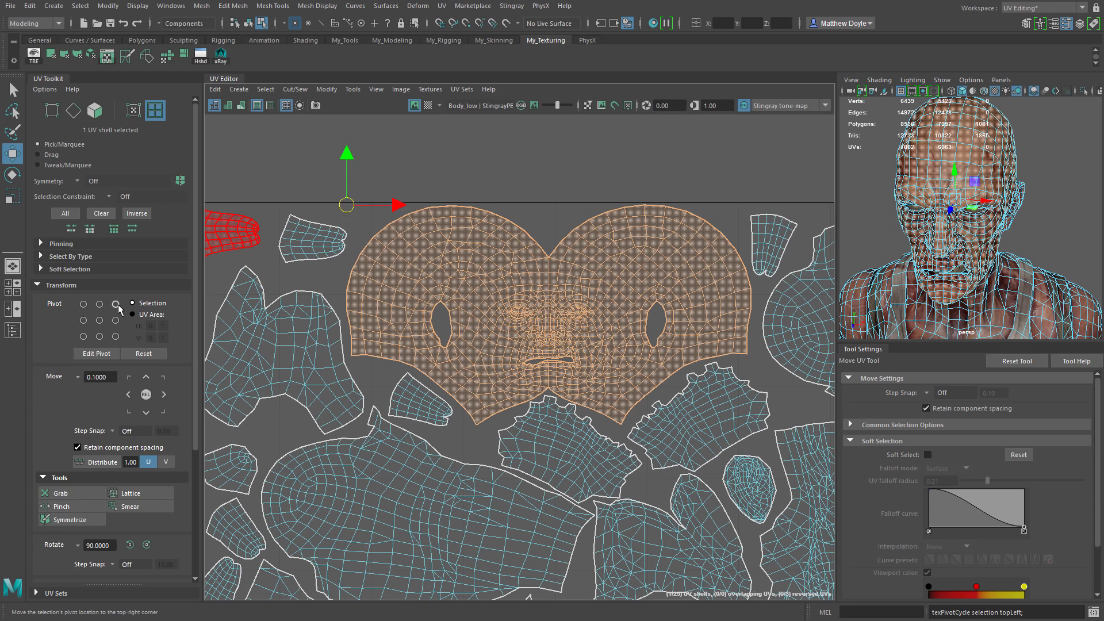
pyautogui.click(116, 304)
pyautogui.click(116, 338)
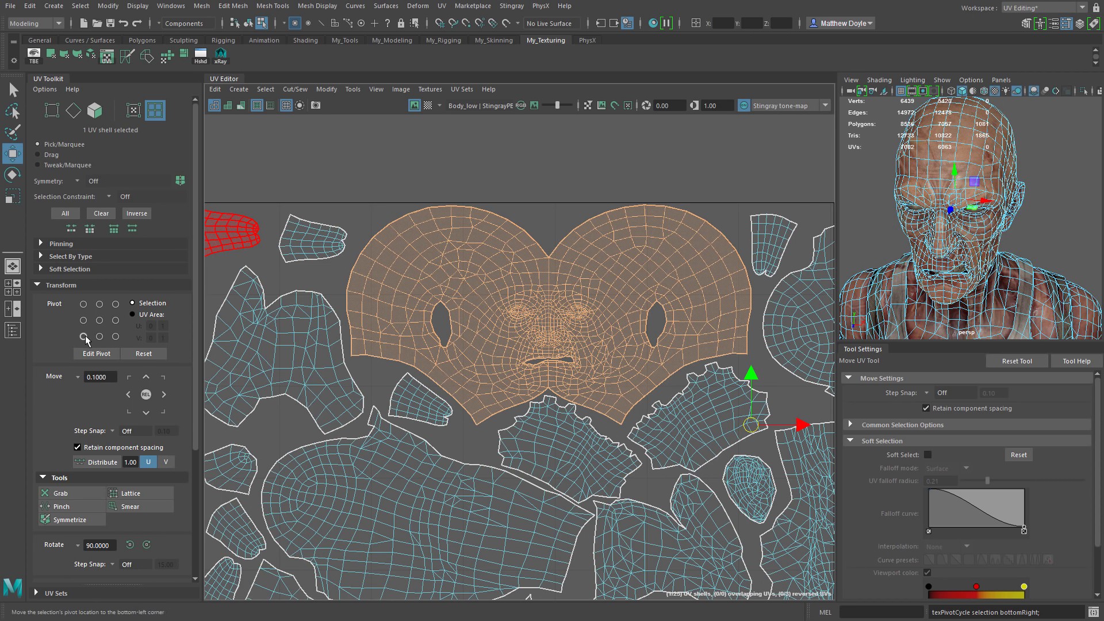
pyautogui.click(83, 337)
pyautogui.click(99, 321)
pyautogui.click(84, 320)
pyautogui.click(115, 321)
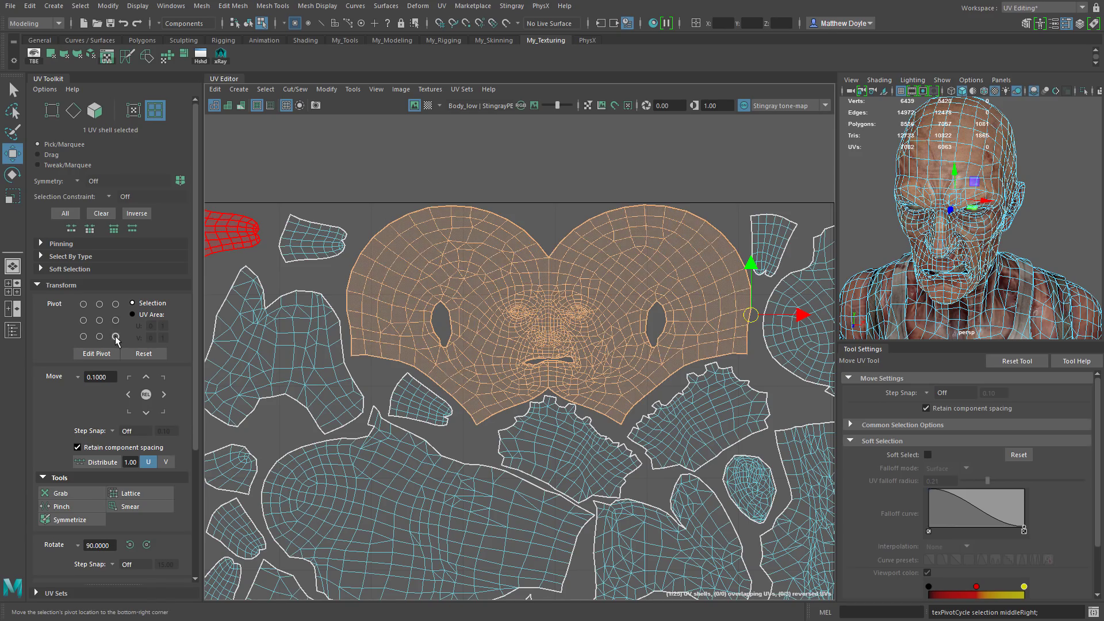
pyautogui.click(116, 338)
# Step: Rotate the face shell slightly as a test, then undo the rotation
pyautogui.press('e')
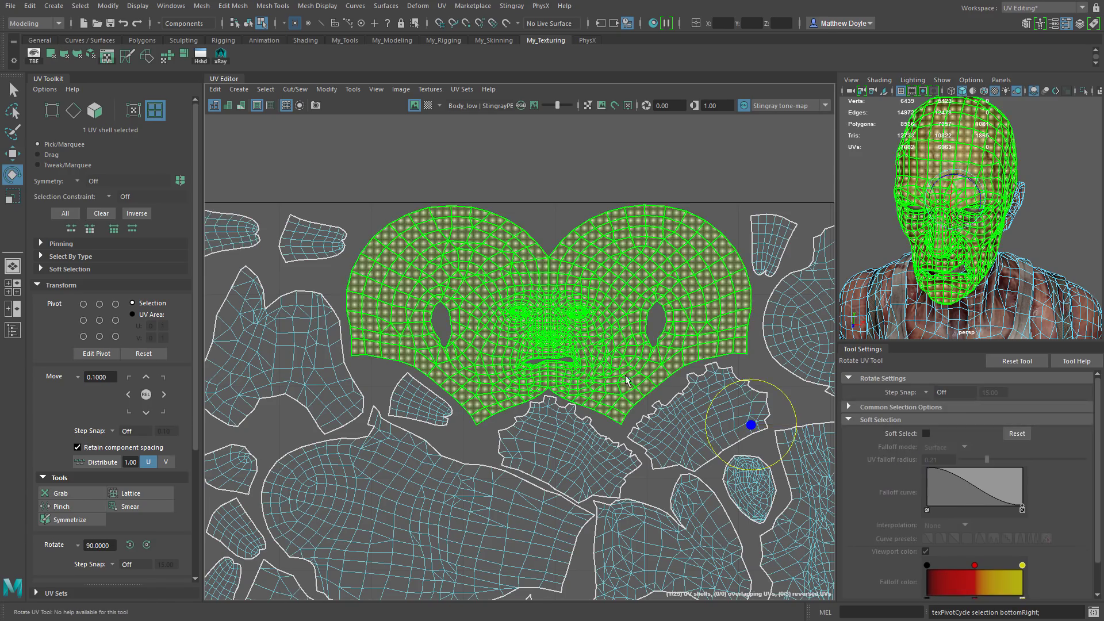
pyautogui.moveTo(726, 396); pyautogui.dragTo(751, 376)
pyautogui.hotkey('ctrl', 'z')
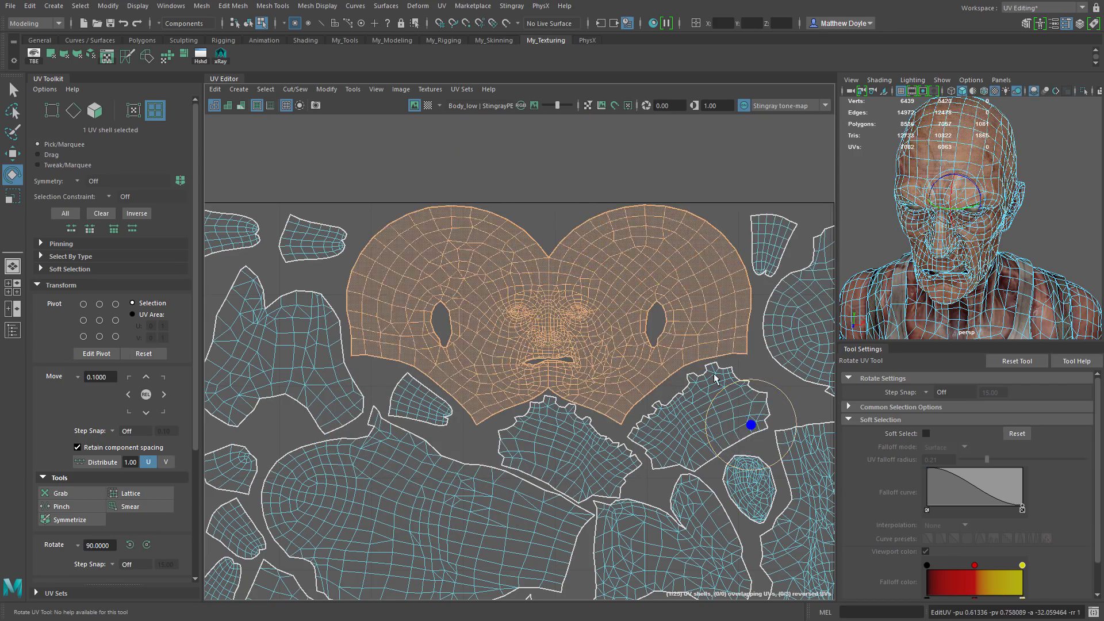
# Step: Move the pivot onto the left eye hole, rotate the shell around it, then reset the pivot to centre
pyautogui.click(92, 354)
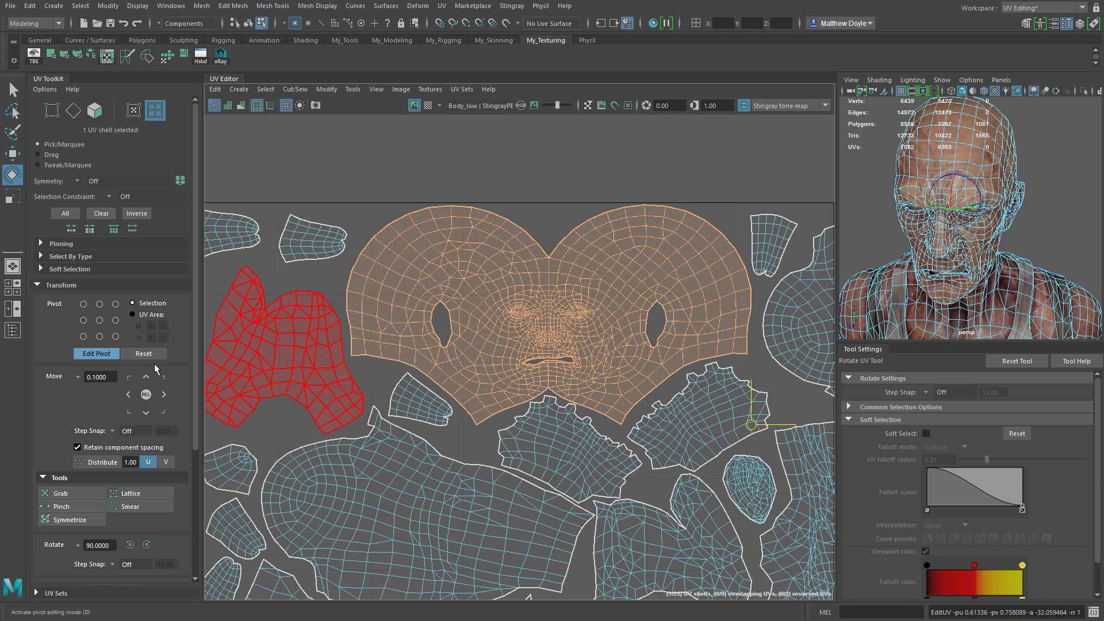
pyautogui.click(655, 379)
pyautogui.moveTo(637, 371); pyautogui.dragTo(440, 325)
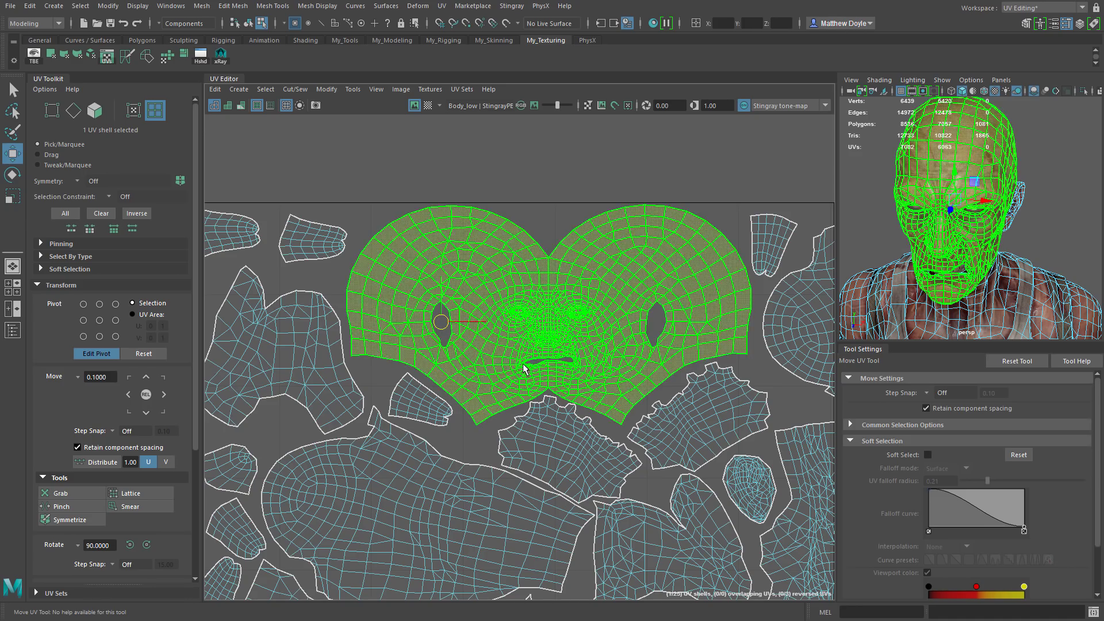
pyautogui.press('e')
pyautogui.moveTo(483, 305); pyautogui.dragTo(529, 340)
pyautogui.click(151, 354)
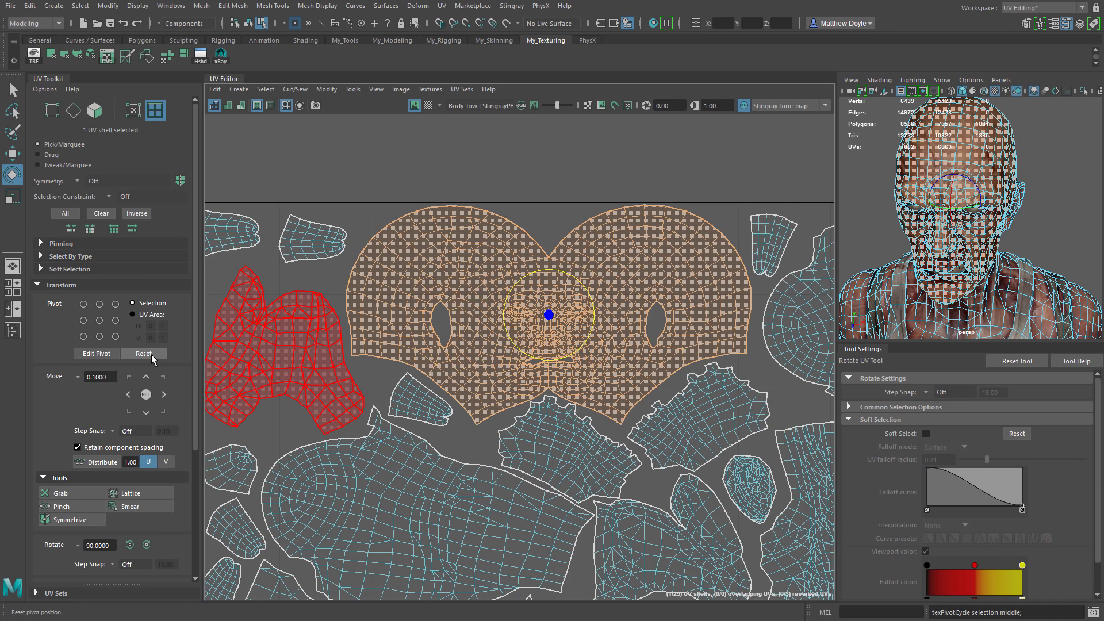
# Step: Snap pivot positions to the UV area instead of the shell, back in the Move tool
pyautogui.click(133, 314)
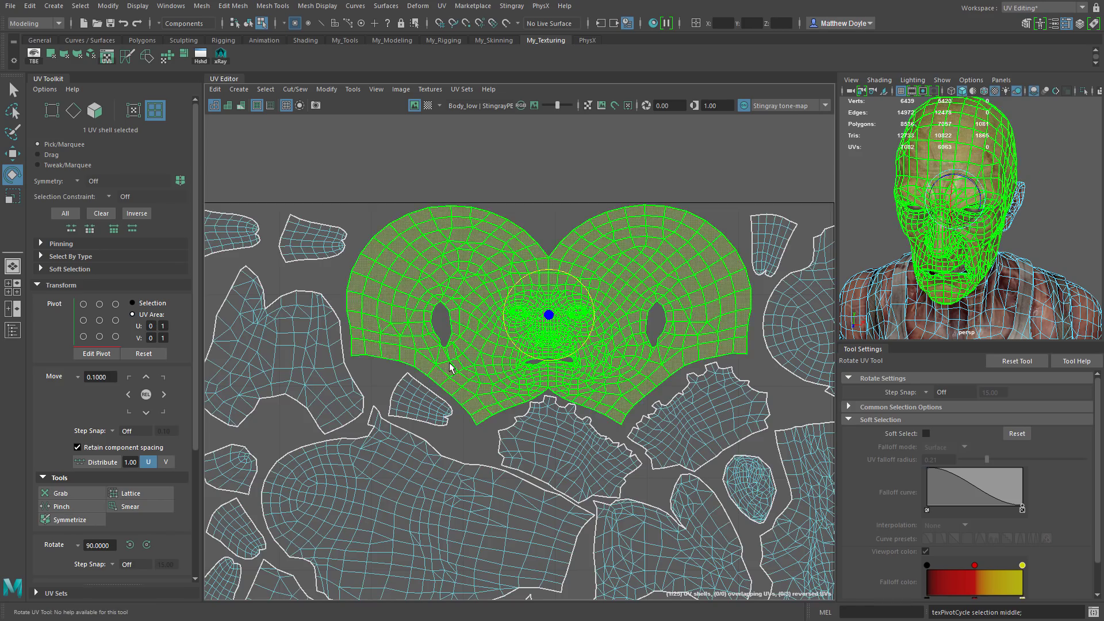
pyautogui.scroll(-3, 449, 376)
pyautogui.keyDown('alt'); pyautogui.moveTo(417, 384); pyautogui.dragTo(454, 152, button='middle'); pyautogui.keyUp('alt')
pyautogui.press('w')
pyautogui.keyDown('alt'); pyautogui.moveTo(443, 345); pyautogui.dragTo(451, 405, button='middle'); pyautogui.keyUp('alt')
pyautogui.scroll(-1, 449, 380)
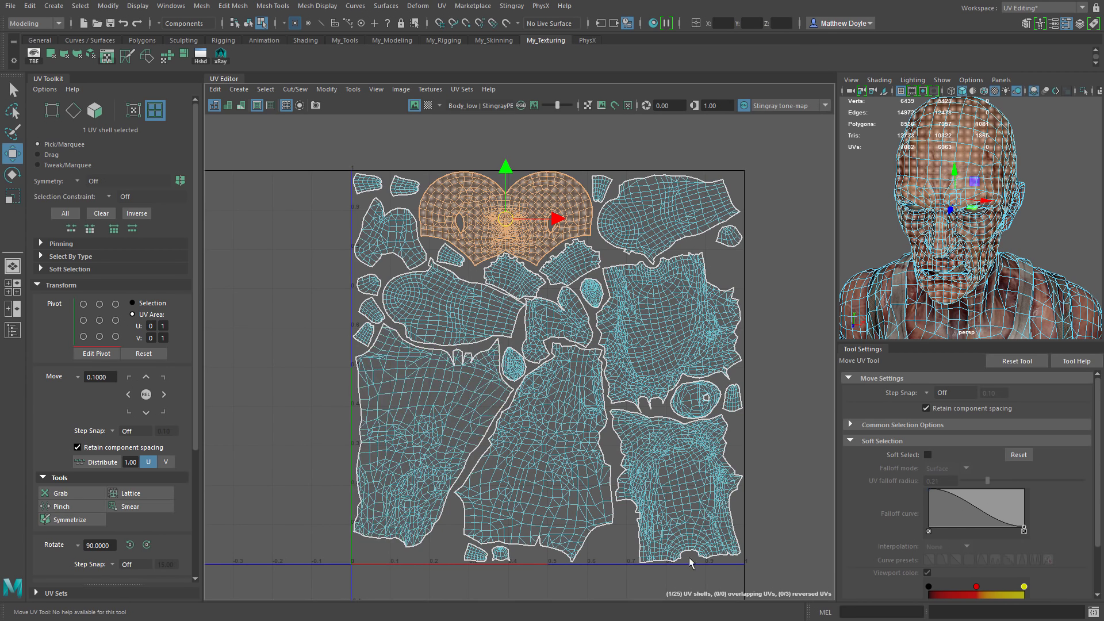
# Step: Try the UV range's top-left, top-right and middle pivots, reset to the shell, and undo a stray move
pyautogui.click(83, 303)
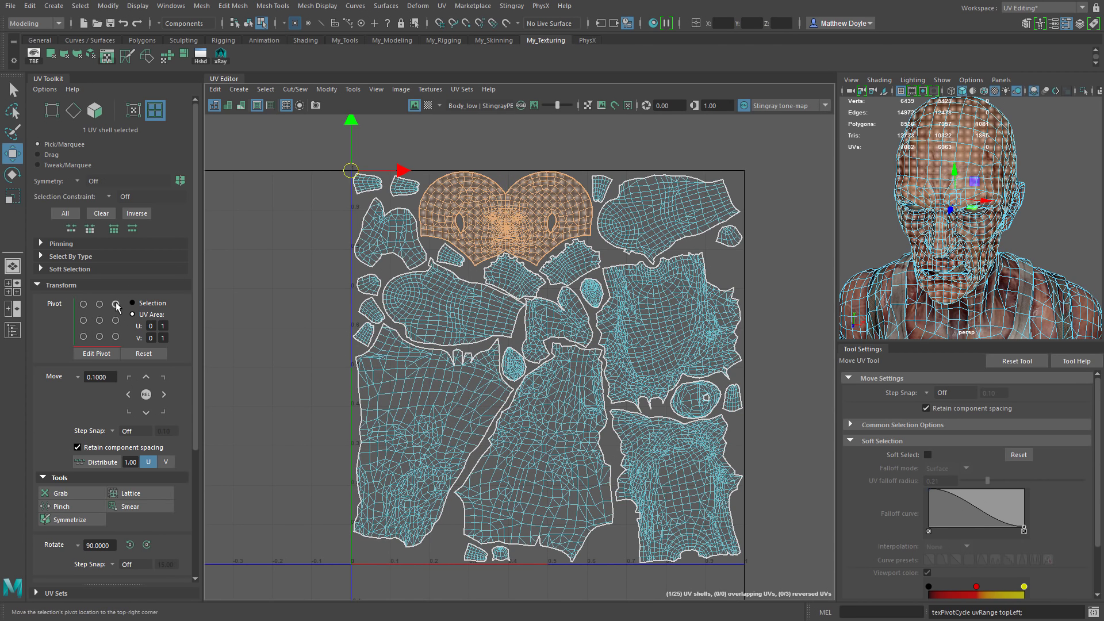
pyautogui.click(116, 304)
pyautogui.click(100, 322)
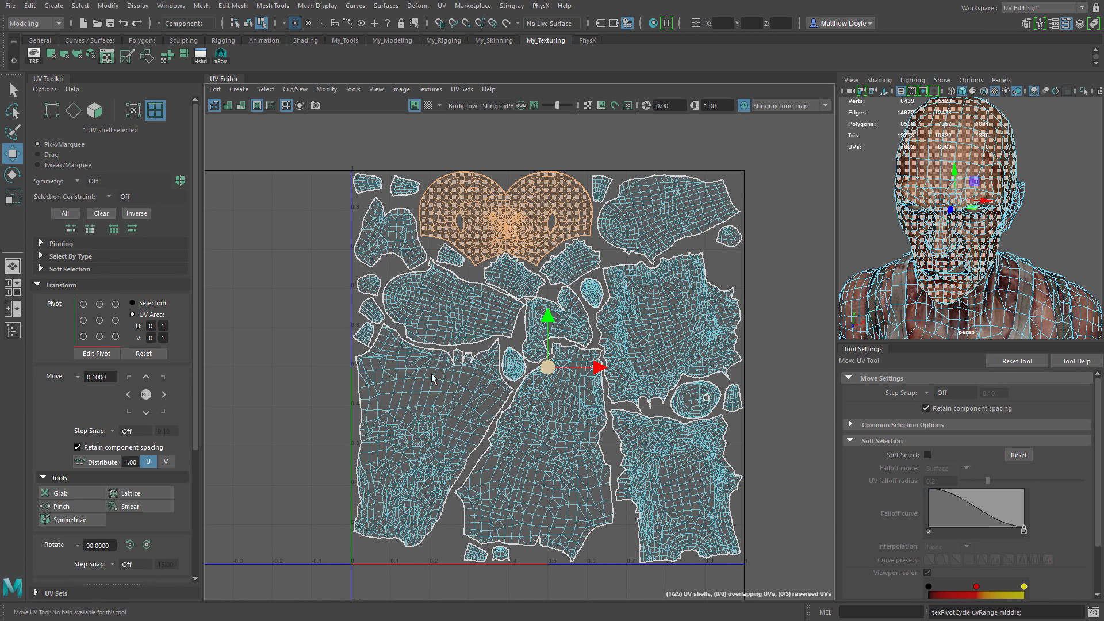
pyautogui.click(144, 354)
pyautogui.scroll(3, 477, 332)
pyautogui.hotkey('ctrl', 'z')
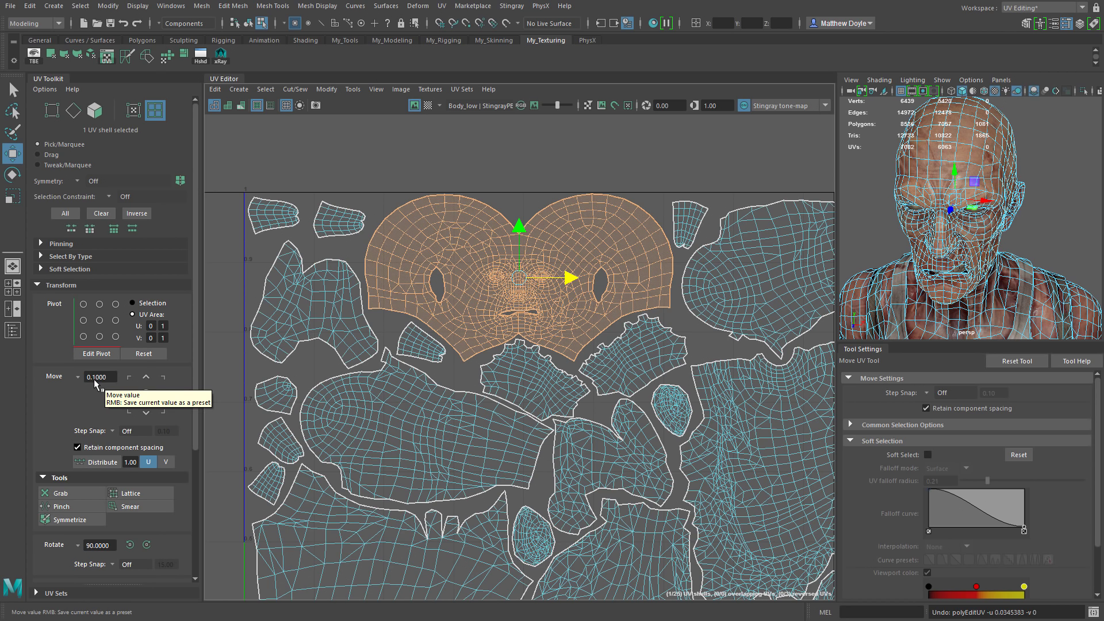
# Step: Try the 0.0100 move step preset, then set the move step to 0.1000
pyautogui.click(76, 377)
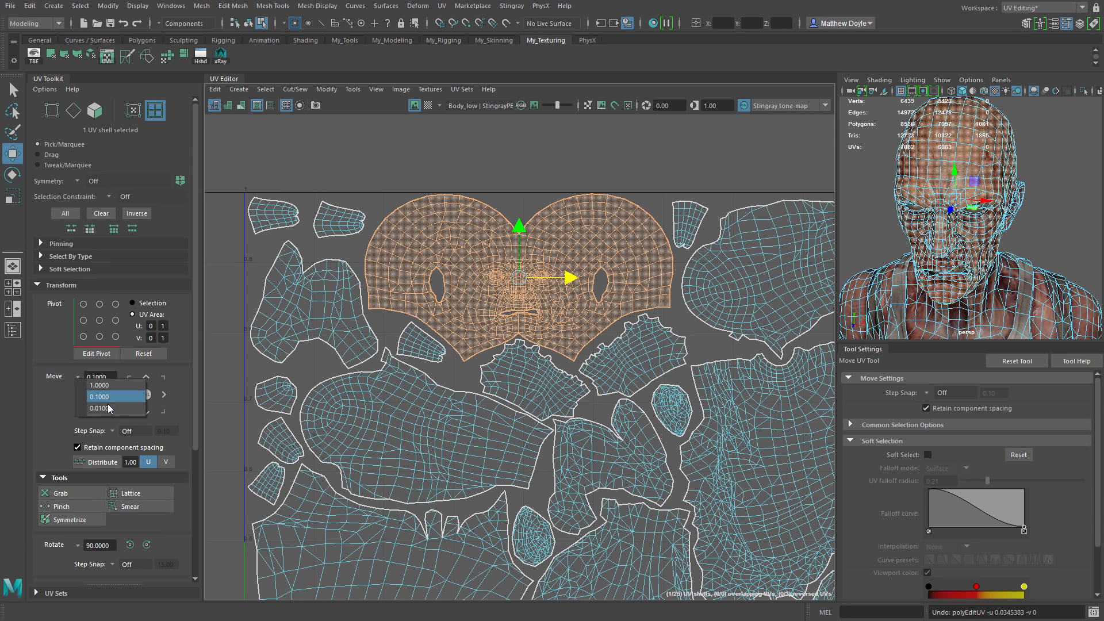
pyautogui.click(110, 408)
pyautogui.click(78, 378)
pyautogui.click(109, 396)
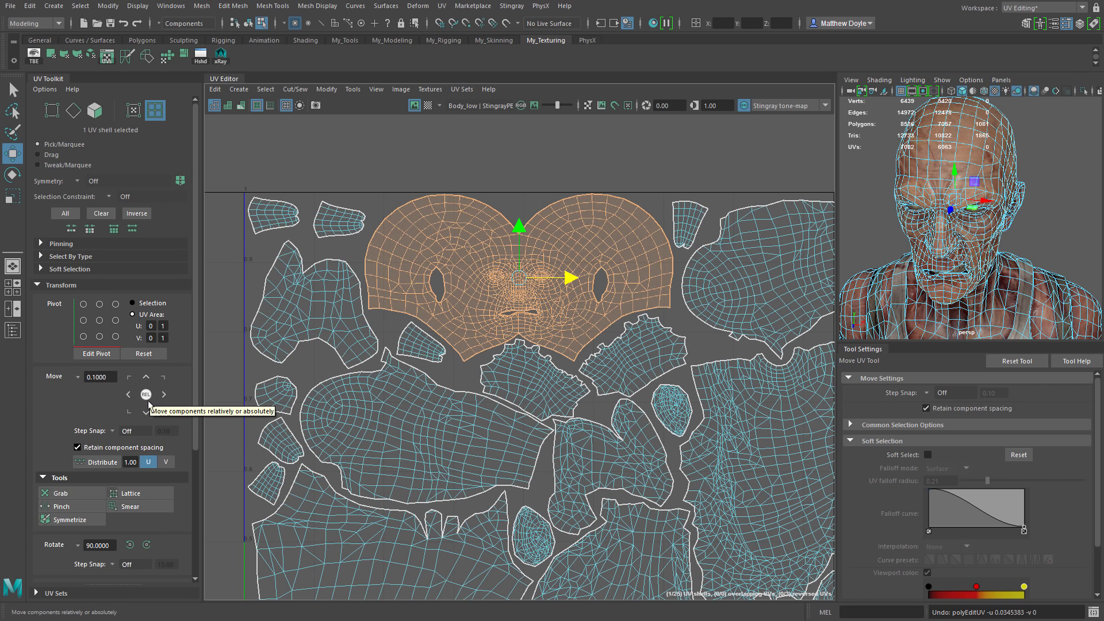
# Step: Nudge the face shell right twice, left five times, then right three times in 0.1 U steps
pyautogui.click(163, 396)
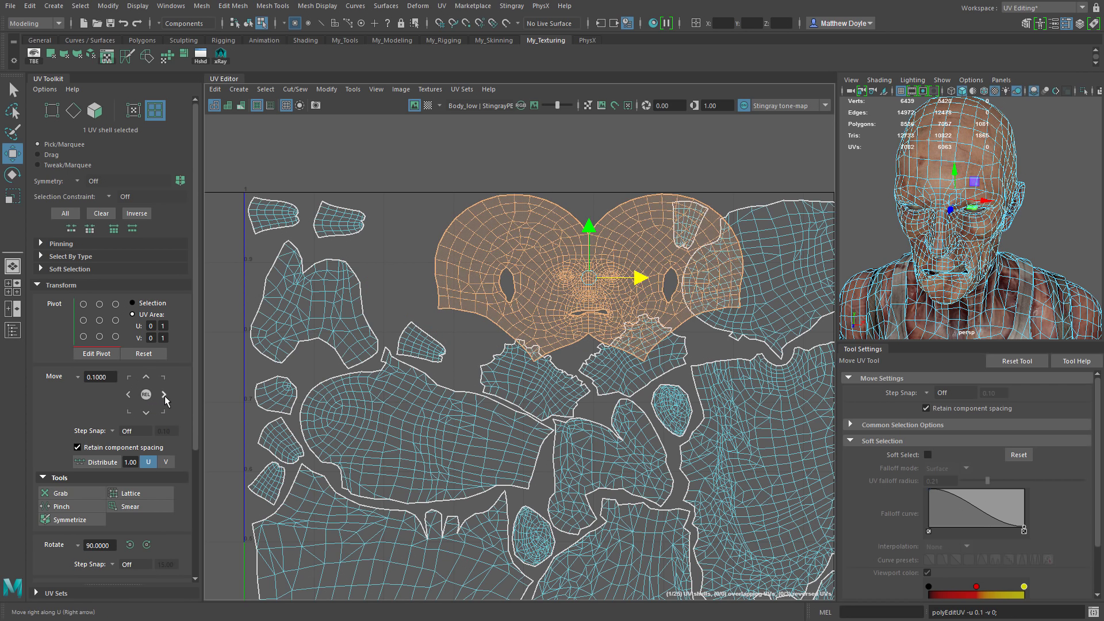
pyautogui.click(164, 396)
pyautogui.click(130, 394)
pyautogui.click(130, 395)
pyautogui.click(130, 394)
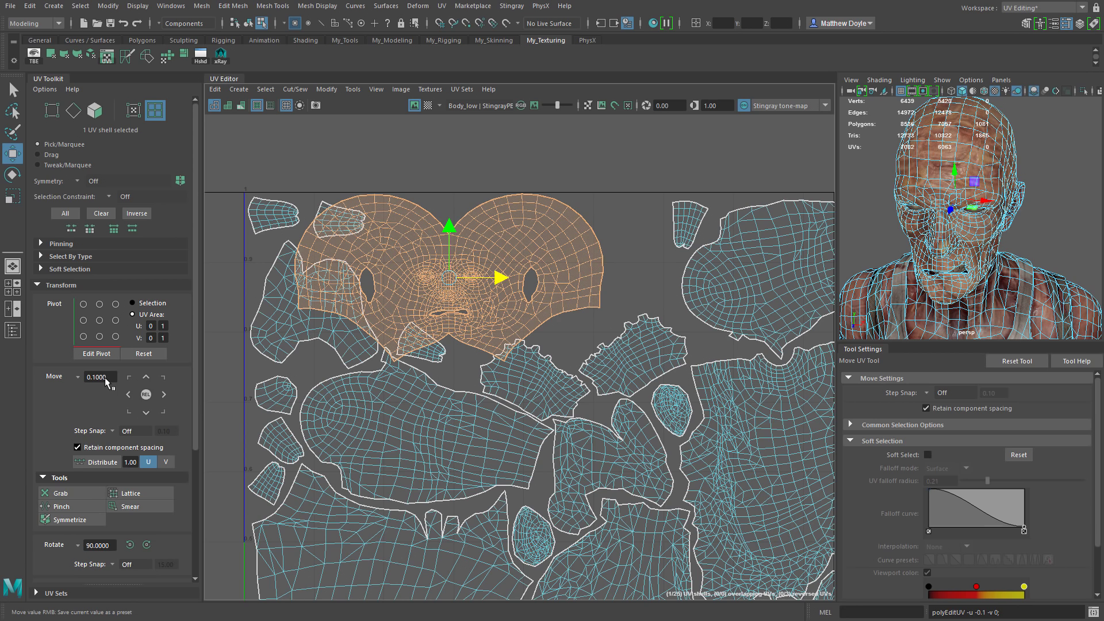
pyautogui.click(129, 394)
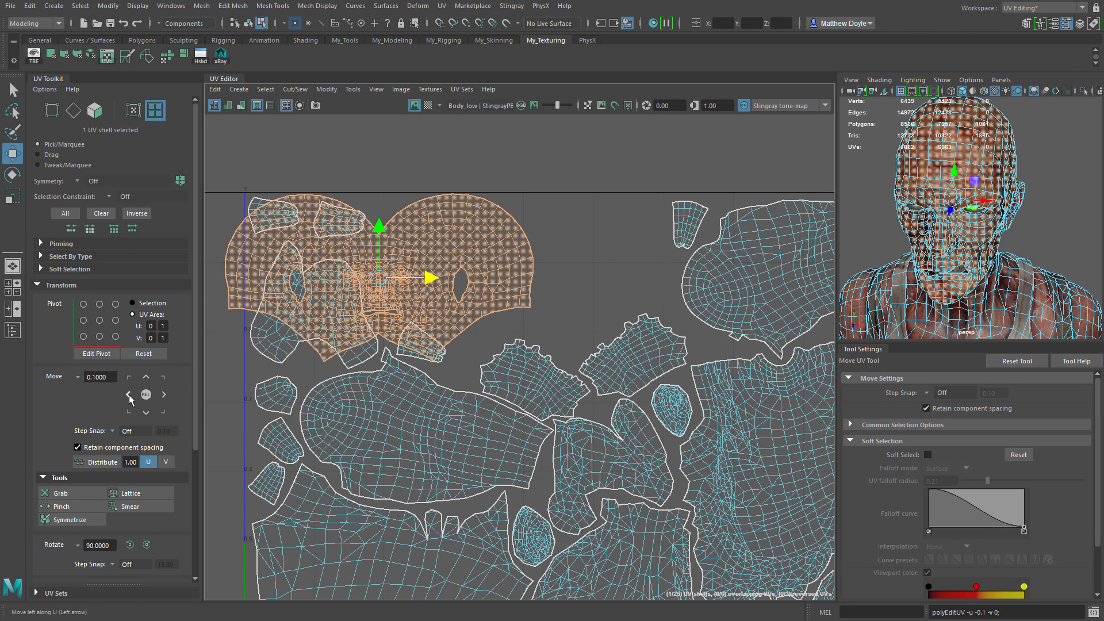
pyautogui.click(129, 396)
pyautogui.click(164, 395)
pyautogui.click(164, 396)
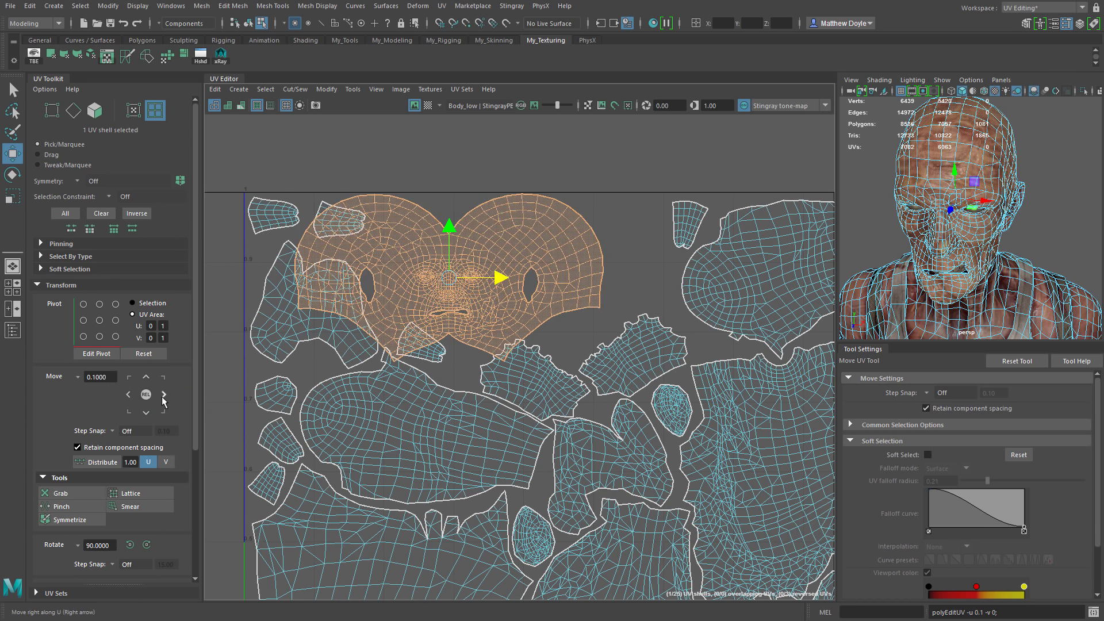
pyautogui.click(164, 396)
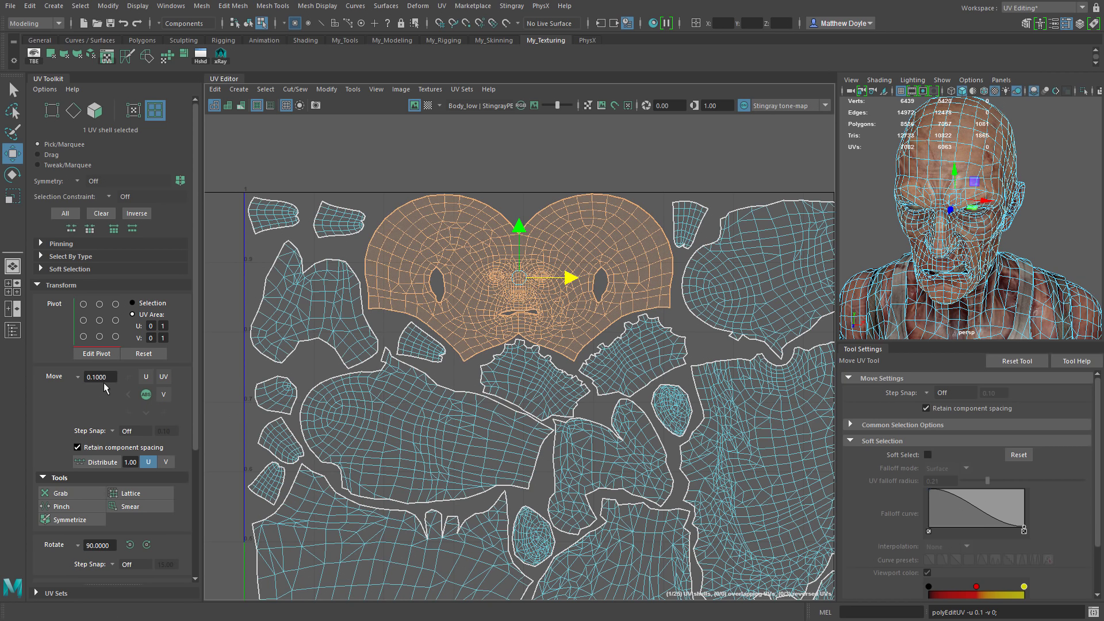
pyautogui.click(148, 374)
pyautogui.scroll(-5, 327, 377)
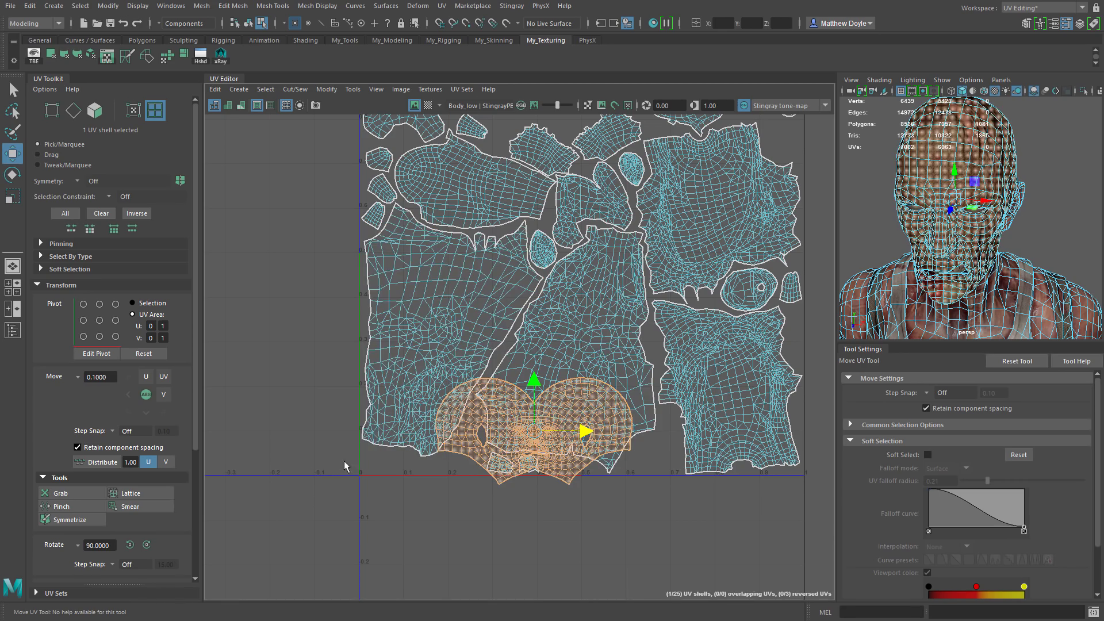
pyautogui.click(163, 397)
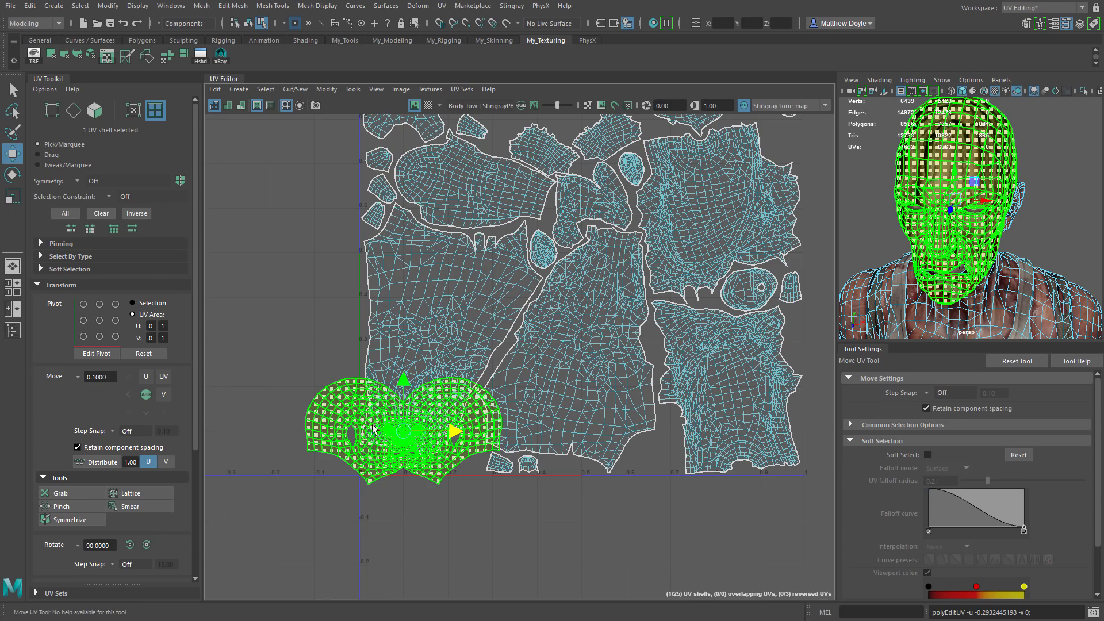
pyautogui.click(143, 409)
pyautogui.click(164, 380)
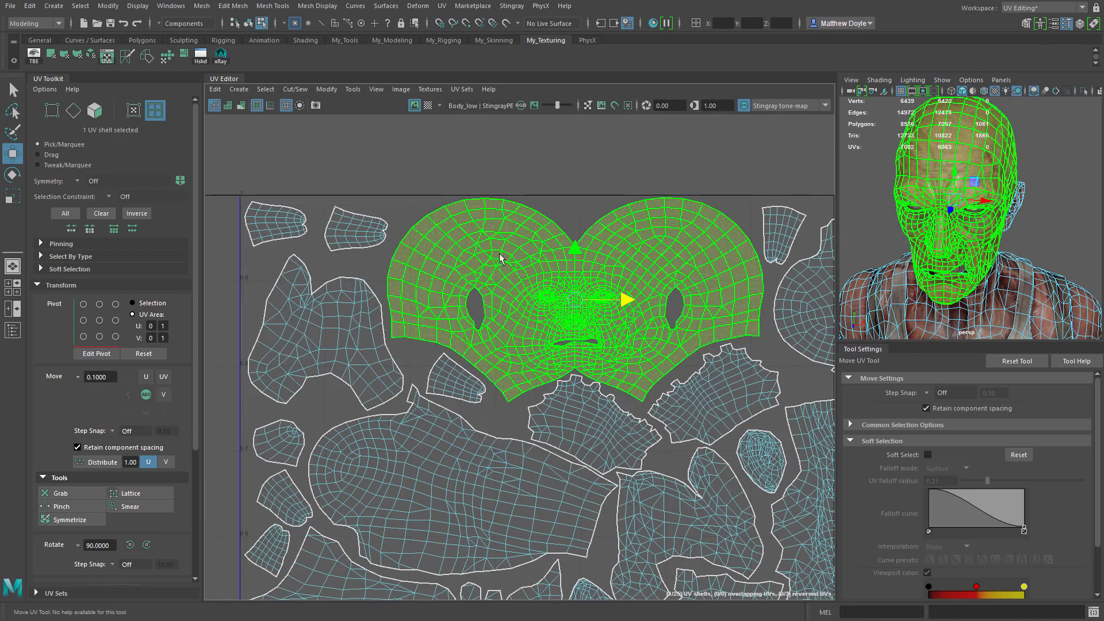
# Step: Select the 34 UVs at the head shell's upper-left and slide them with 0.10 step snapping
pyautogui.moveTo(513, 242); pyautogui.dragTo(558, 249, button='right')
pyautogui.moveTo(463, 256); pyautogui.dragTo(463, 257)
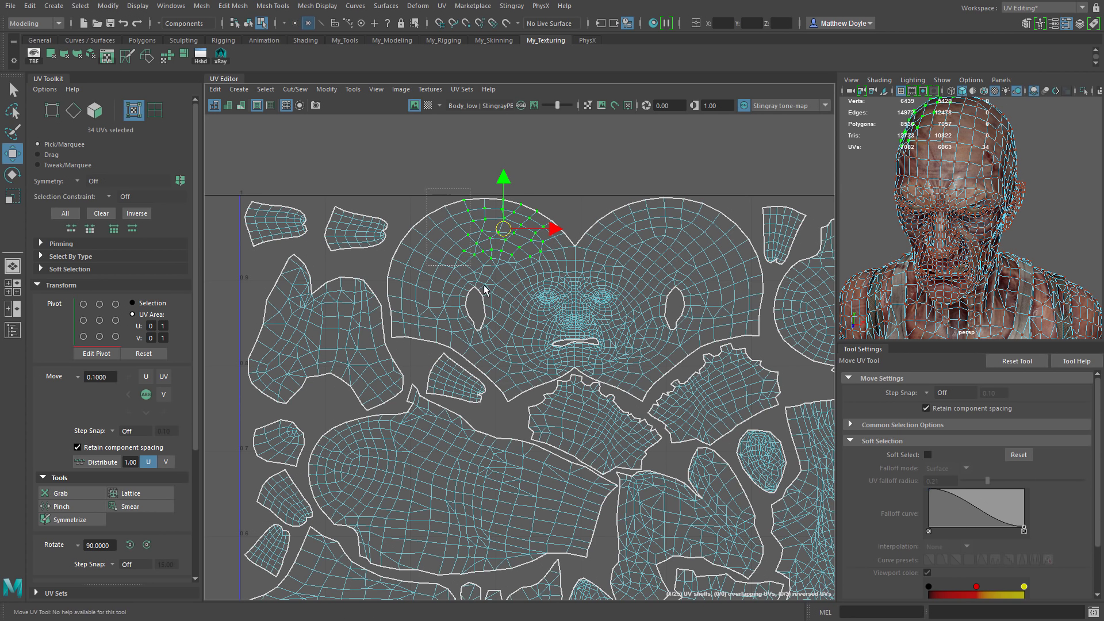
pyautogui.moveTo(425, 196); pyautogui.dragTo(495, 281)
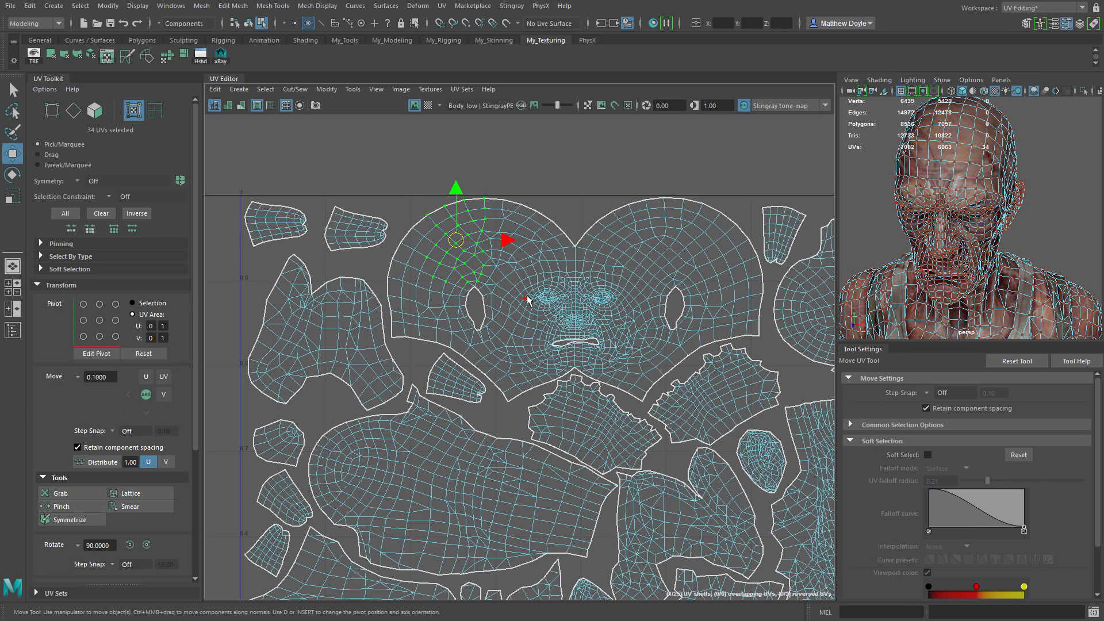
pyautogui.click(112, 431)
pyautogui.click(132, 449)
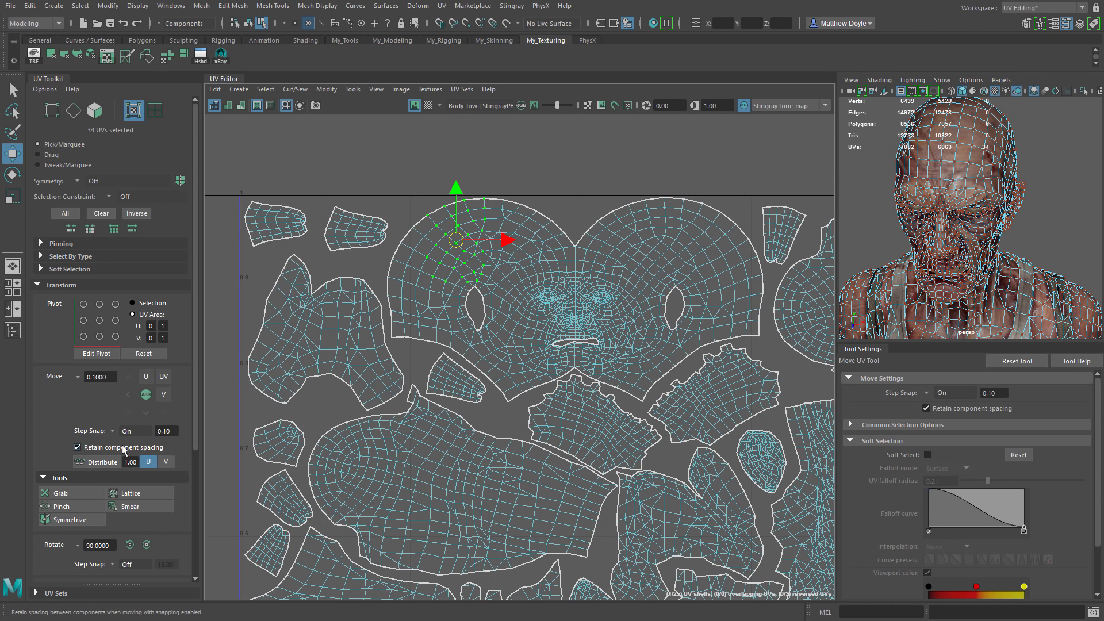
pyautogui.moveTo(505, 240); pyautogui.dragTo(447, 246)
pyautogui.moveTo(446, 245); pyautogui.dragTo(511, 254, button='middle')
# Step: Turn step snapping off and slide the UVs freely along U
pyautogui.click(114, 432)
pyautogui.click(153, 450)
pyautogui.moveTo(504, 242)
pyautogui.mouseDown(button='middle')
pyautogui.moveTo(426, 247)
pyautogui.moveTo(489, 253)
pyautogui.moveTo(429, 262)
pyautogui.moveTo(525, 256)
pyautogui.moveTo(490, 250)
pyautogui.moveTo(504, 251)
pyautogui.mouseUp(button='middle')
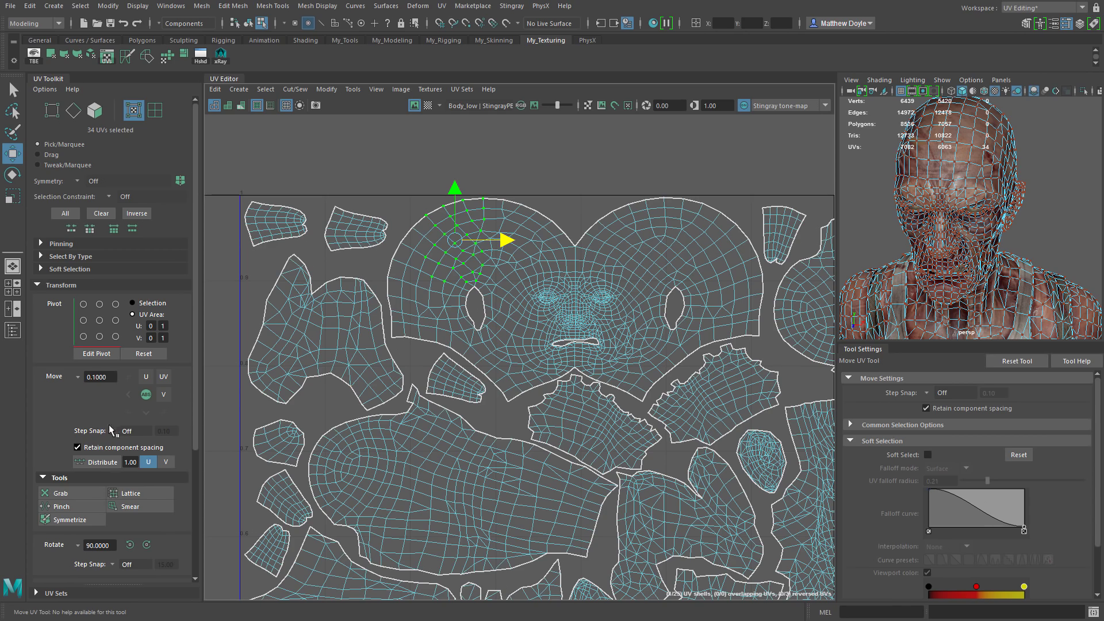
# Step: Undo the last UV move and convert the face shell selection to its 991 UVs
pyautogui.hotkey('ctrl', 'z')
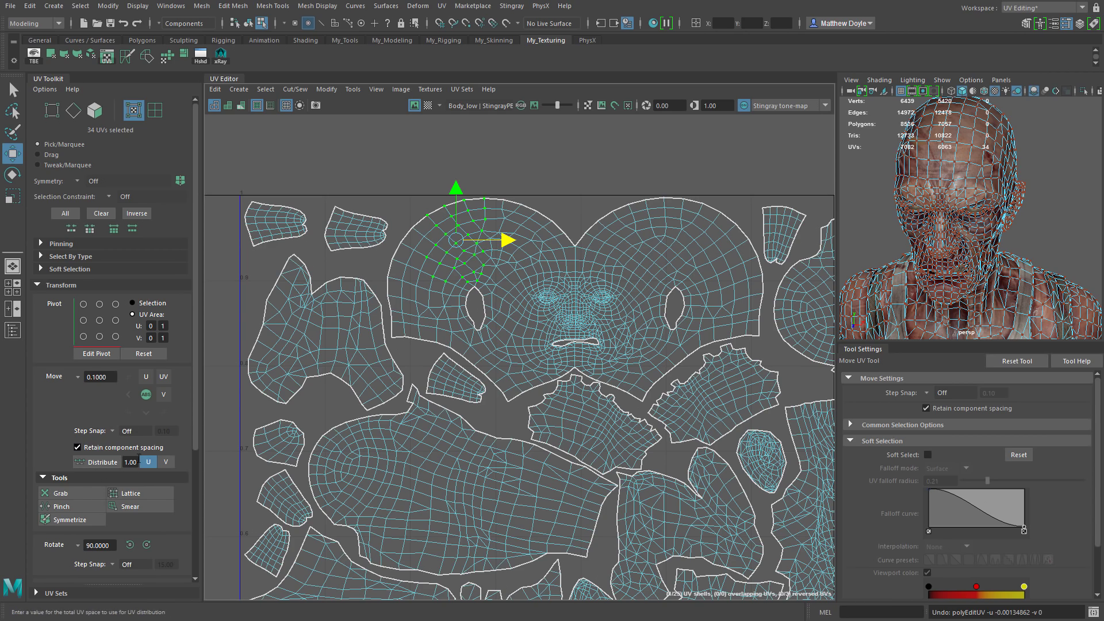
pyautogui.scroll(-1, 567, 373)
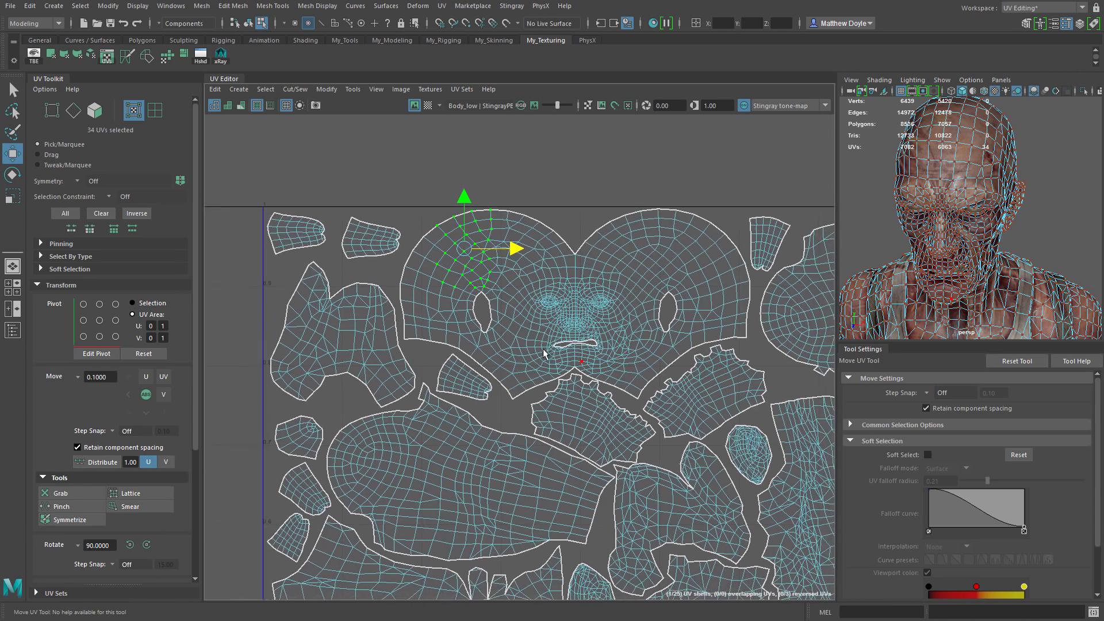
pyautogui.keyDown('alt'); pyautogui.moveTo(609, 288); pyautogui.dragTo(504, 296, button='middle'); pyautogui.keyUp('alt')
pyautogui.moveTo(509, 276); pyautogui.dragTo(467, 260, button='right')
pyautogui.click(493, 300)
pyautogui.scroll(-3, 595, 401)
pyautogui.keyDown('alt'); pyautogui.moveTo(595, 401); pyautogui.dragTo(518, 313, button='middle'); pyautogui.keyUp('alt')
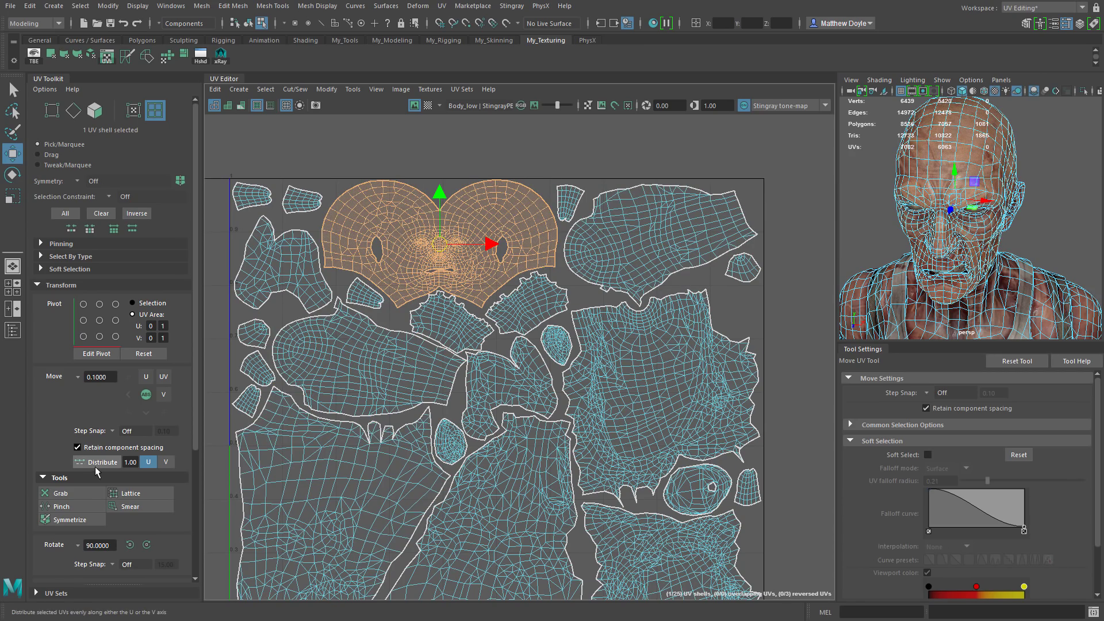
pyautogui.click(147, 464)
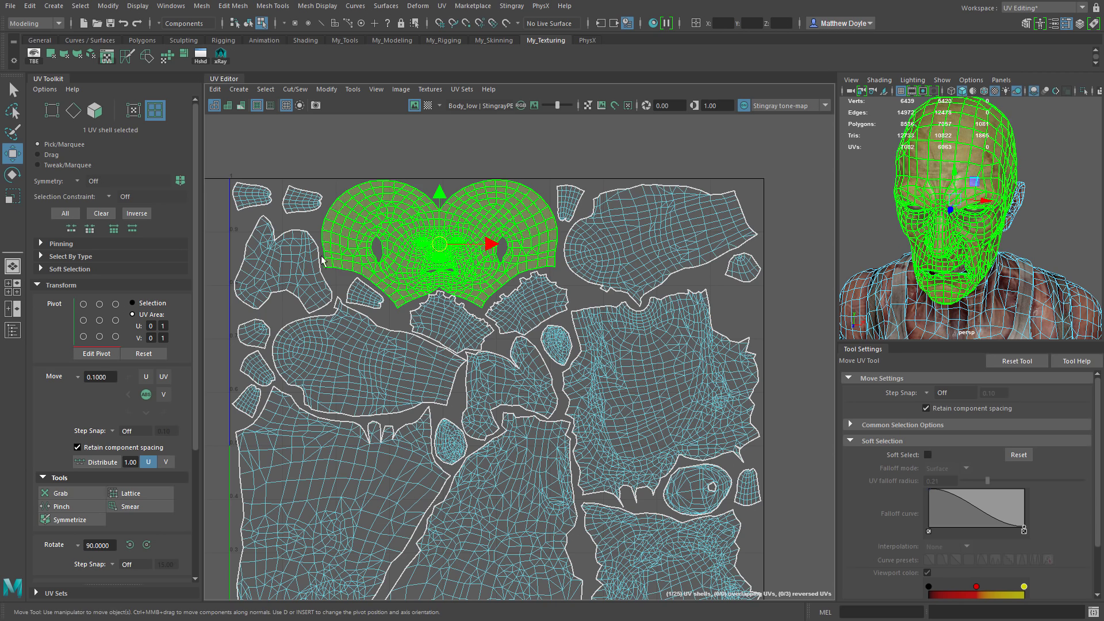
pyautogui.click(133, 110)
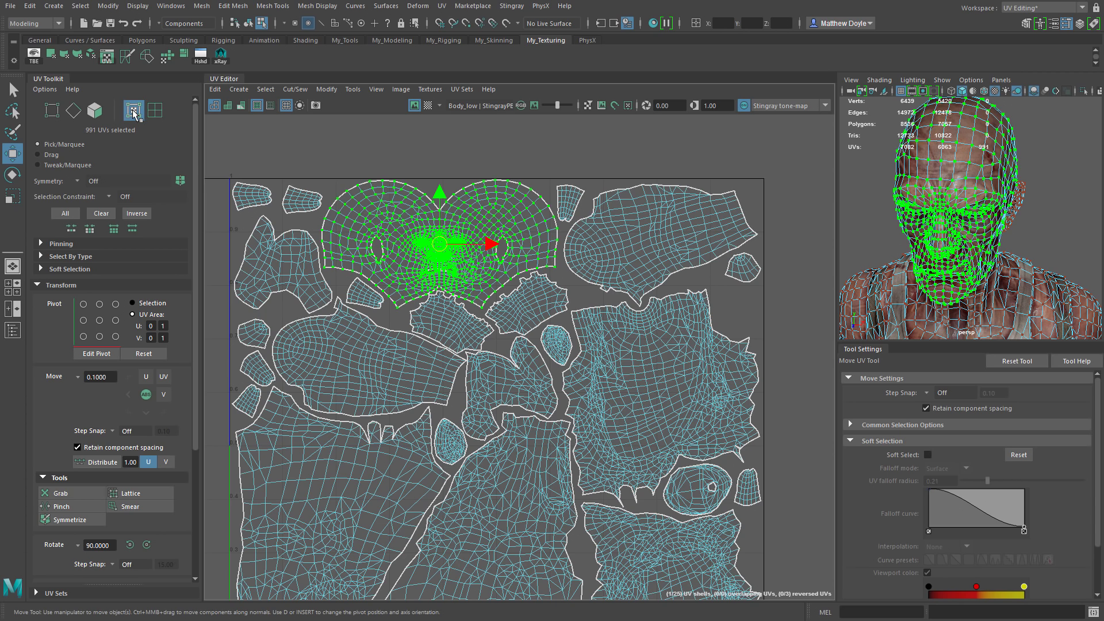
# Step: Try distributing the face UVs along U and then V, then undo both
pyautogui.click(105, 462)
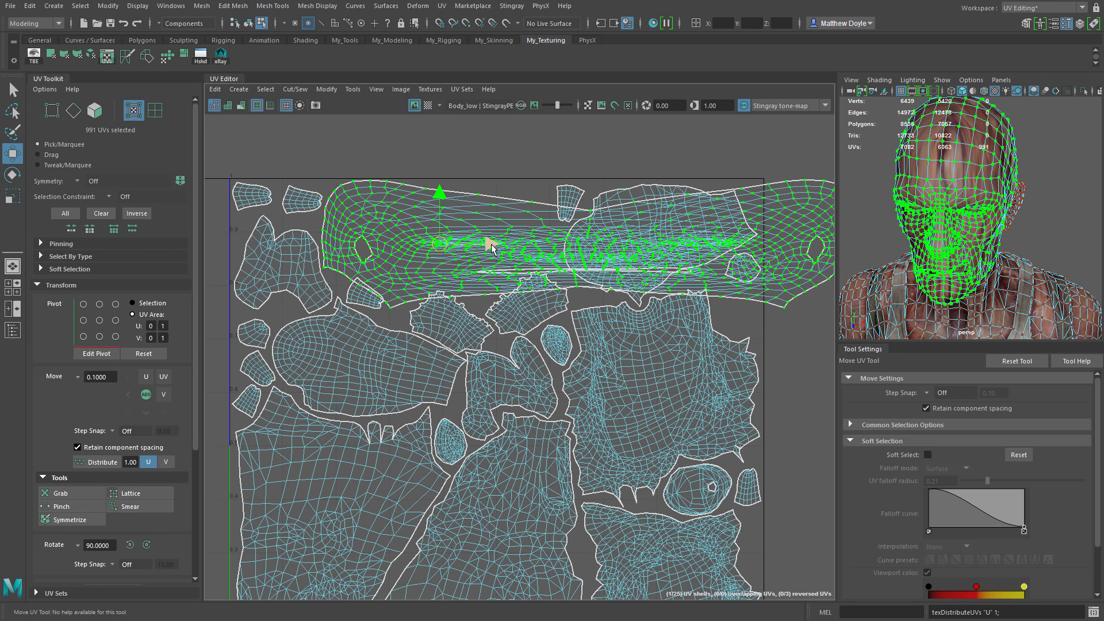
pyautogui.moveTo(491, 244); pyautogui.dragTo(399, 254)
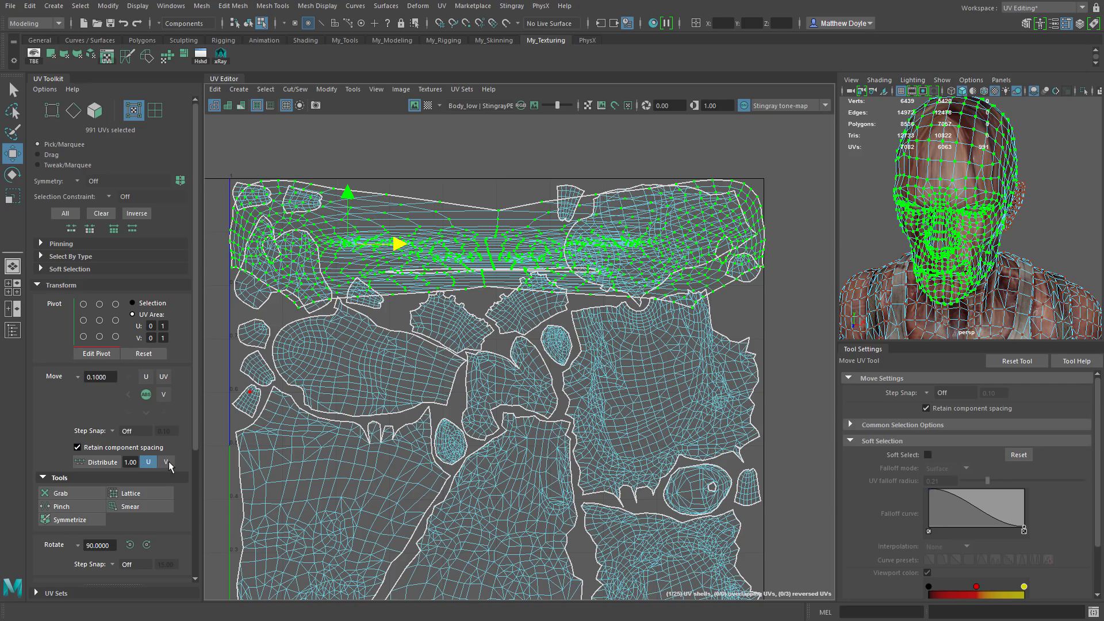
pyautogui.click(166, 462)
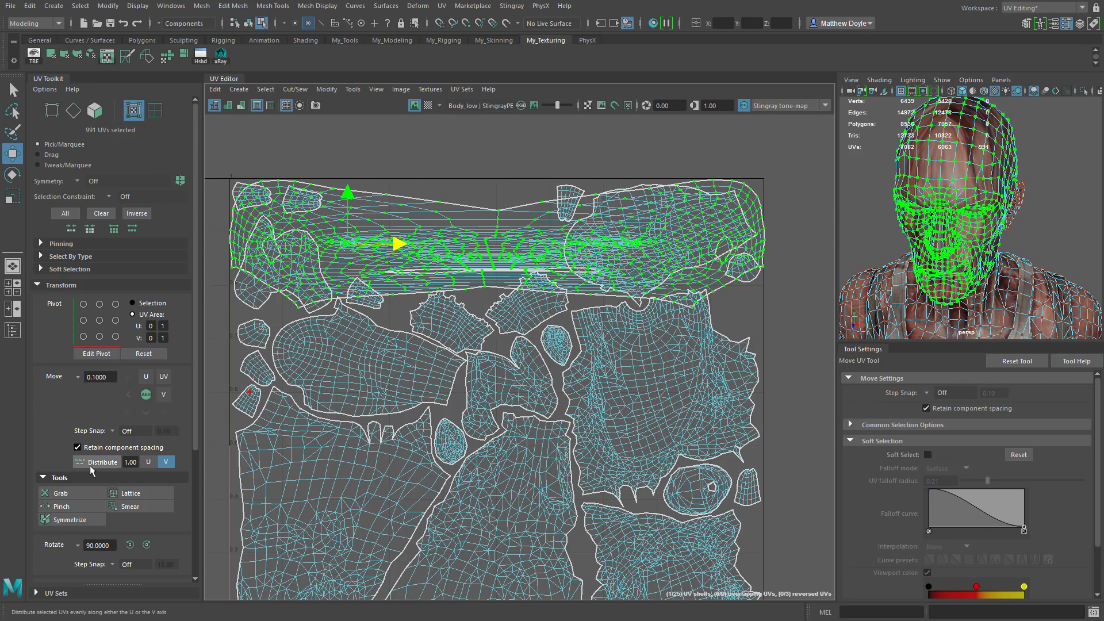
pyautogui.click(90, 465)
pyautogui.scroll(-4, 490, 393)
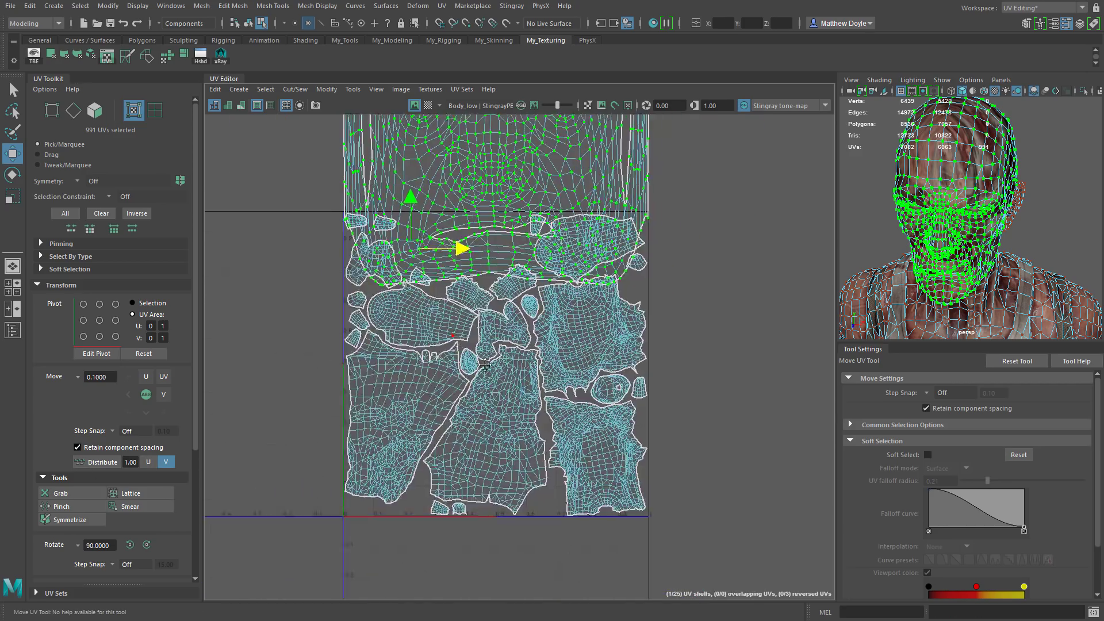
pyautogui.scroll(-3, 489, 393)
pyautogui.hotkey('ctrl', 'z')
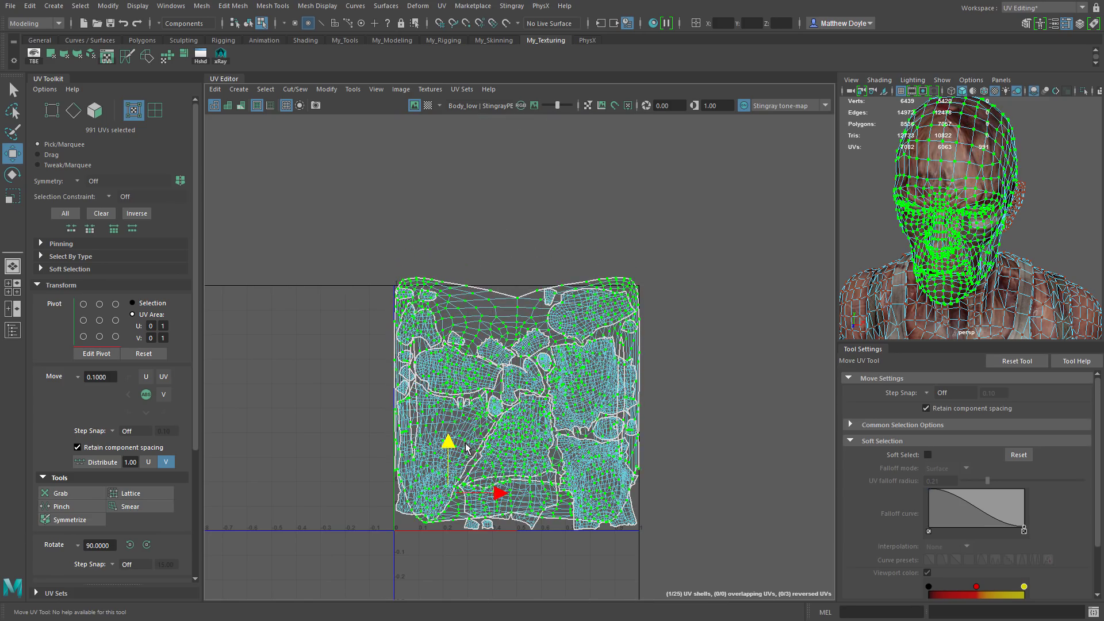
pyautogui.hotkey('ctrl', 'z')
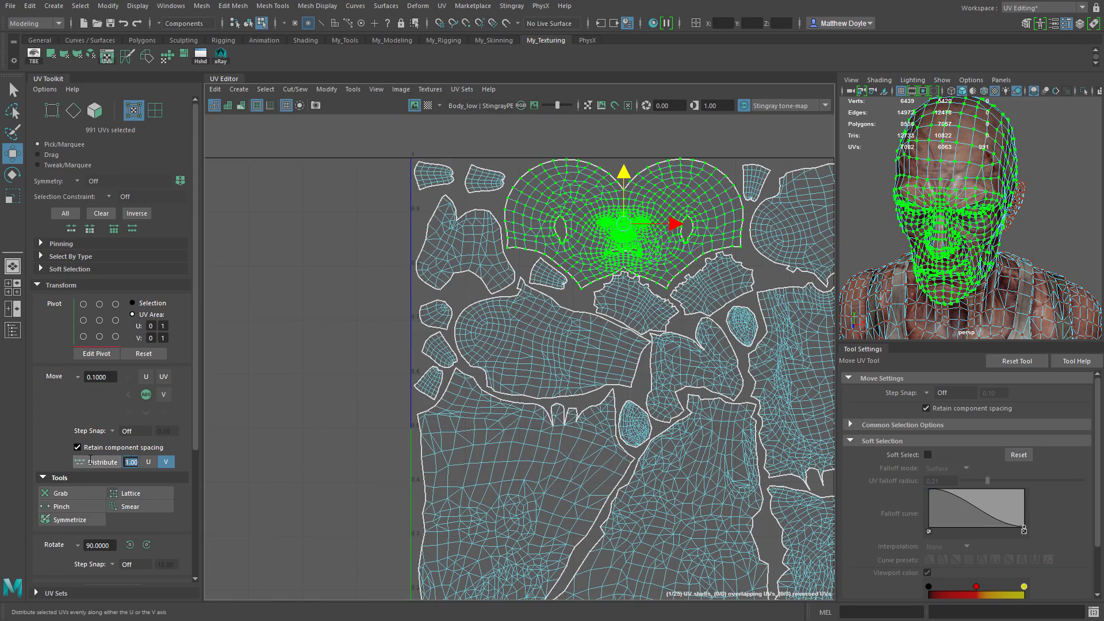
# Step: Distribute the face UVs along V at 0.50 and move the shell to the square's centre
pyautogui.write('0.5')
pyautogui.press('Tab')
pyautogui.click(91, 463)
pyautogui.scroll(-2, 590, 365)
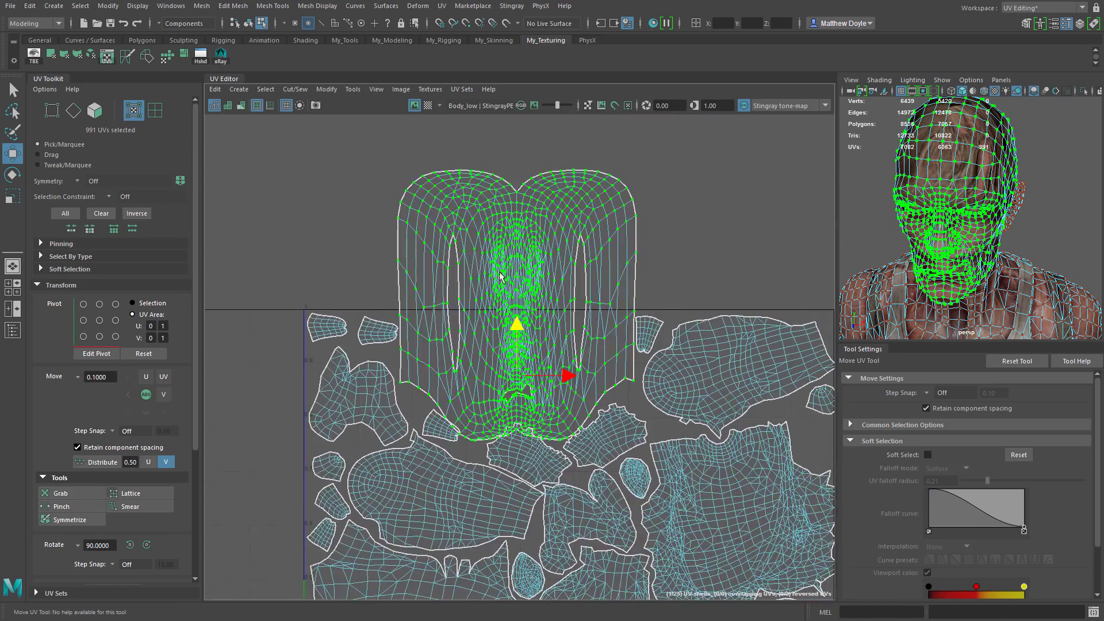
pyautogui.scroll(-3, 556, 206)
pyautogui.keyDown('alt'); pyautogui.moveTo(556, 206); pyautogui.dragTo(538, 269, button='middle'); pyautogui.keyUp('alt')
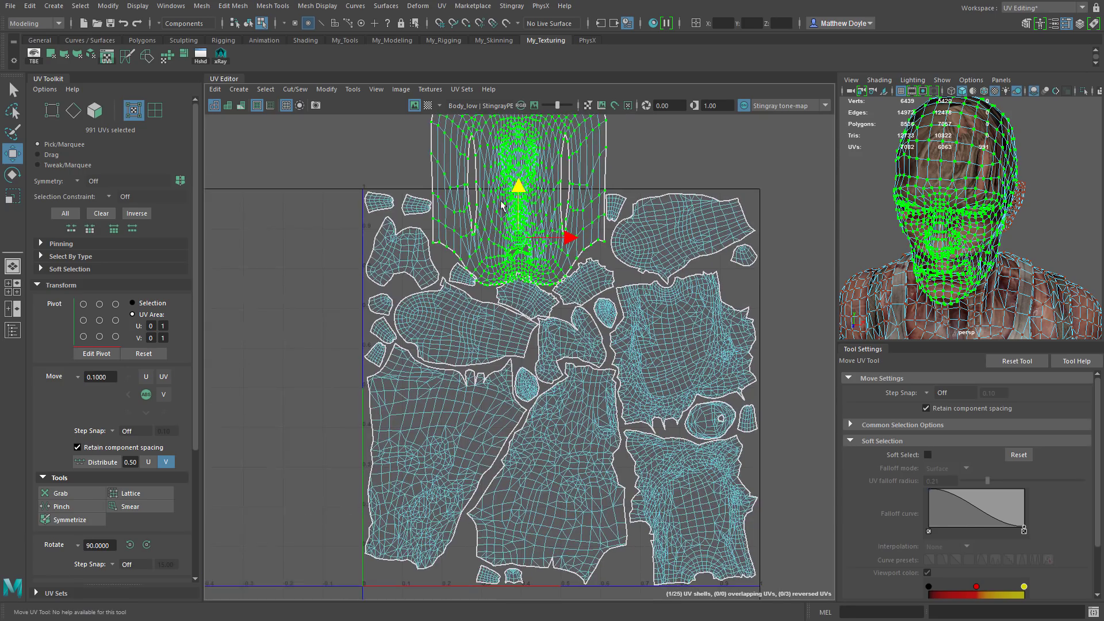